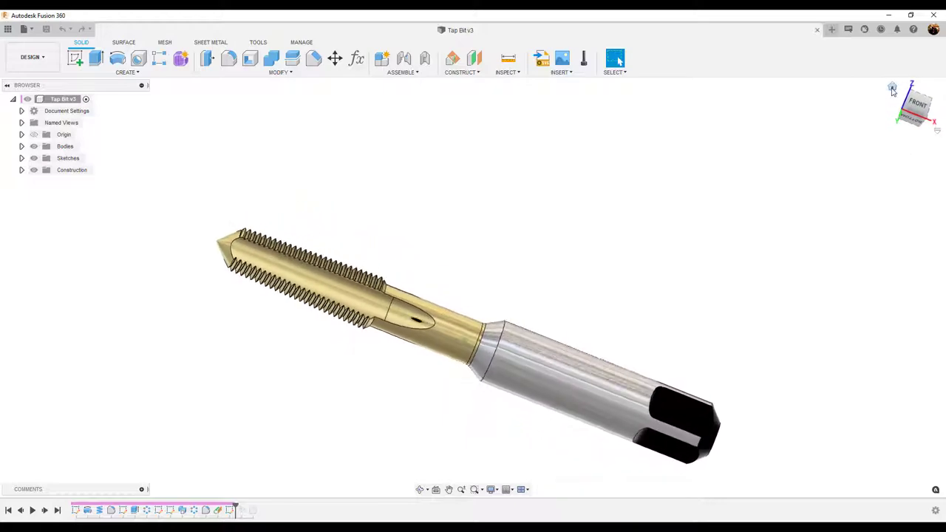
Start a new design and create an internal component named Tap Bit in it.
click(892, 87)
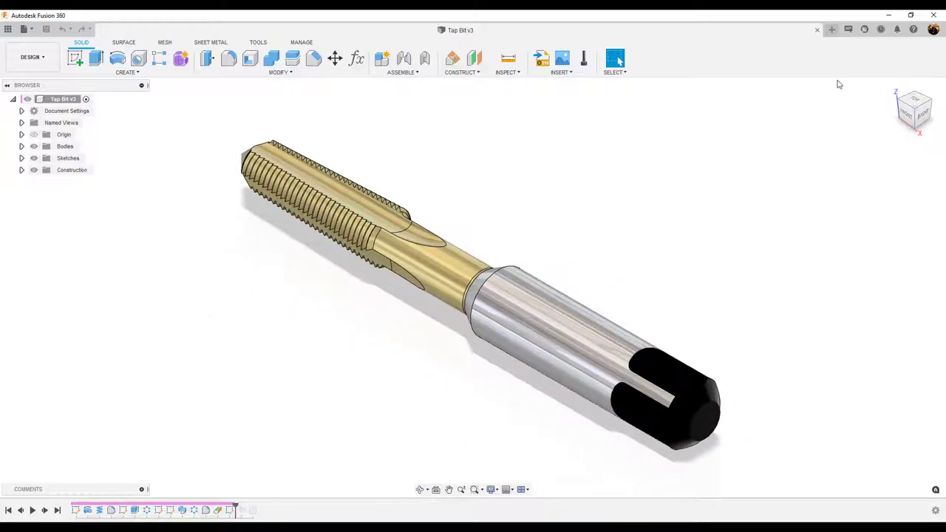
click(830, 30)
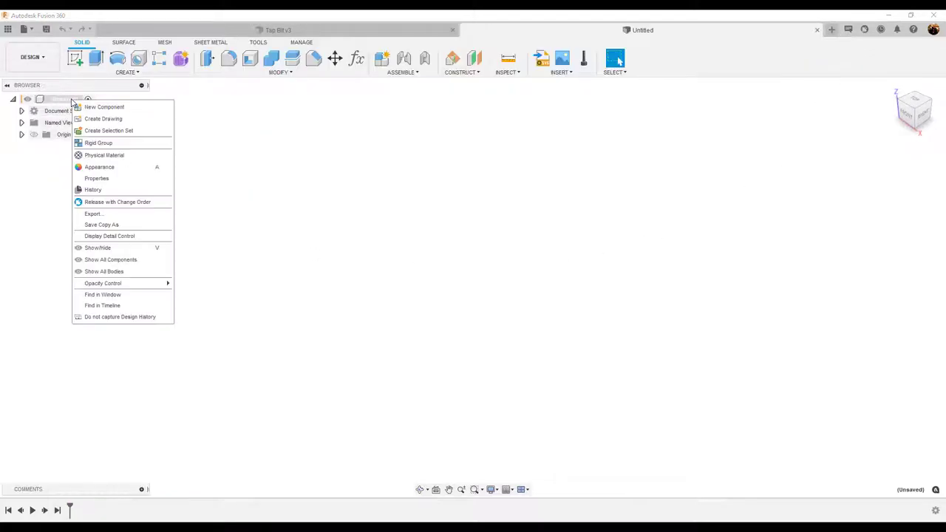
right_click(73, 99)
click(98, 108)
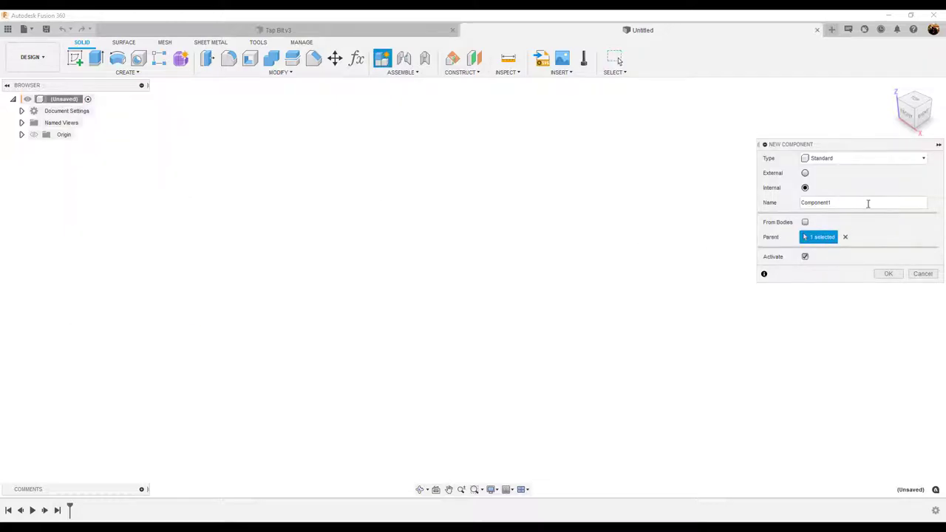
drag(840, 201, 775, 198)
text(Tap Bit)
key(Return)
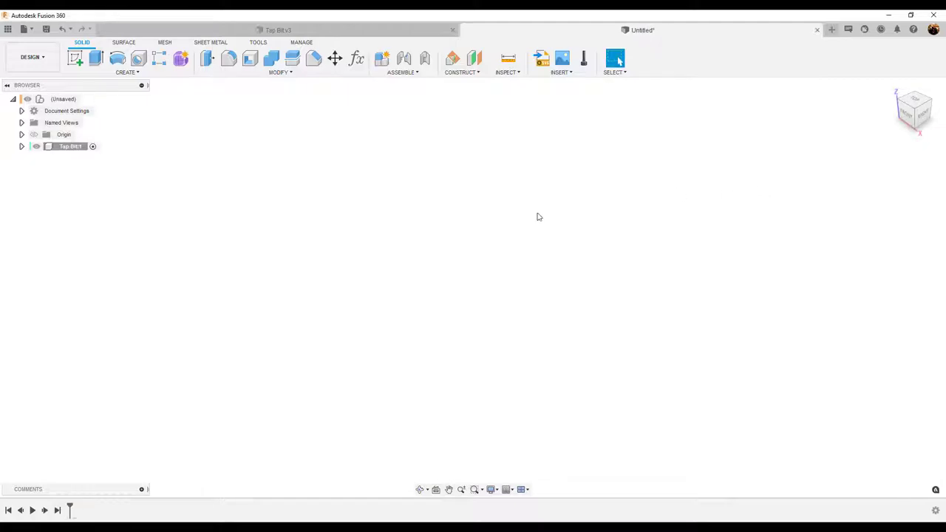
Start a sketch on the front plane and draw a 90 mm horizontal line from the origin, placing its dimension close to the line.
click(75, 59)
click(498, 274)
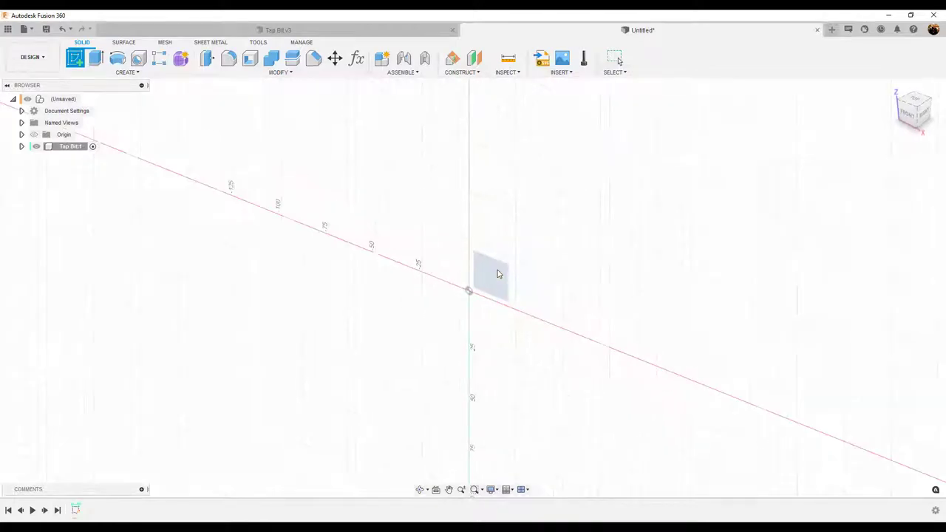
middle_drag(556, 276, 384, 234)
click(76, 59)
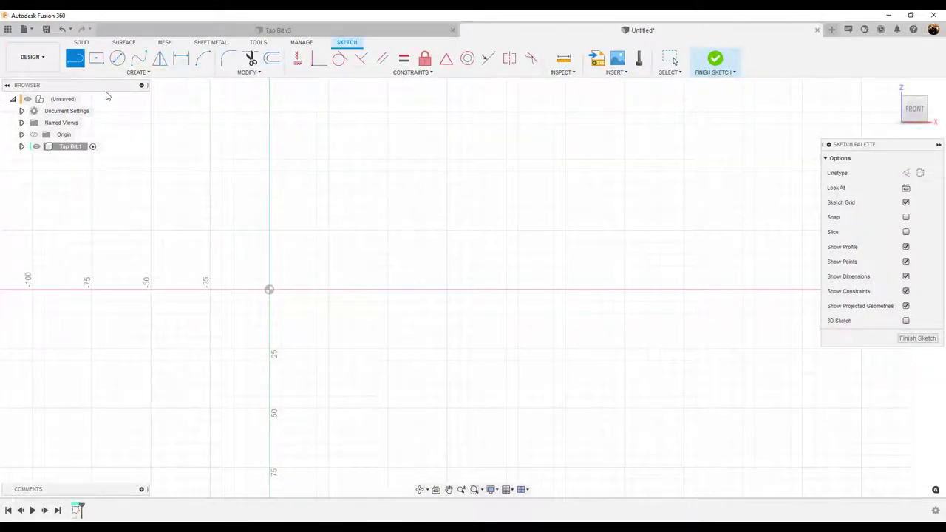
click(269, 290)
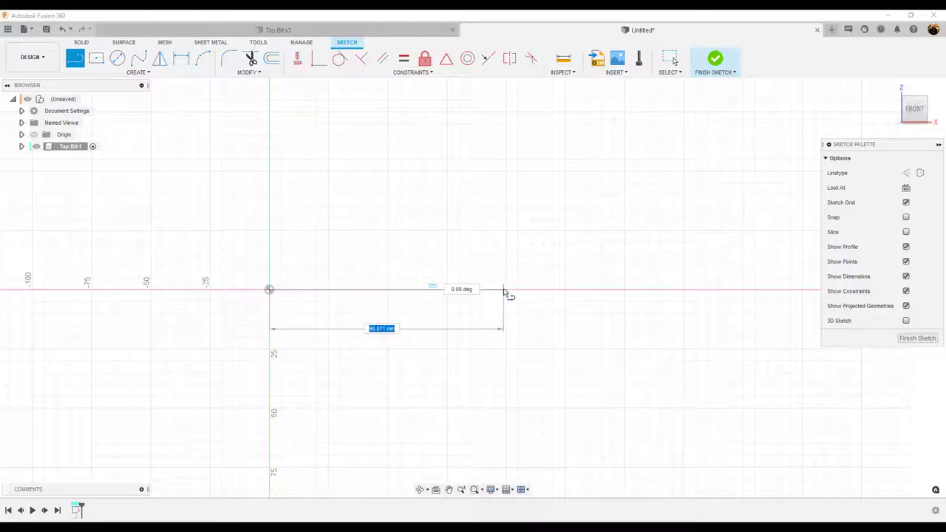
text(90)
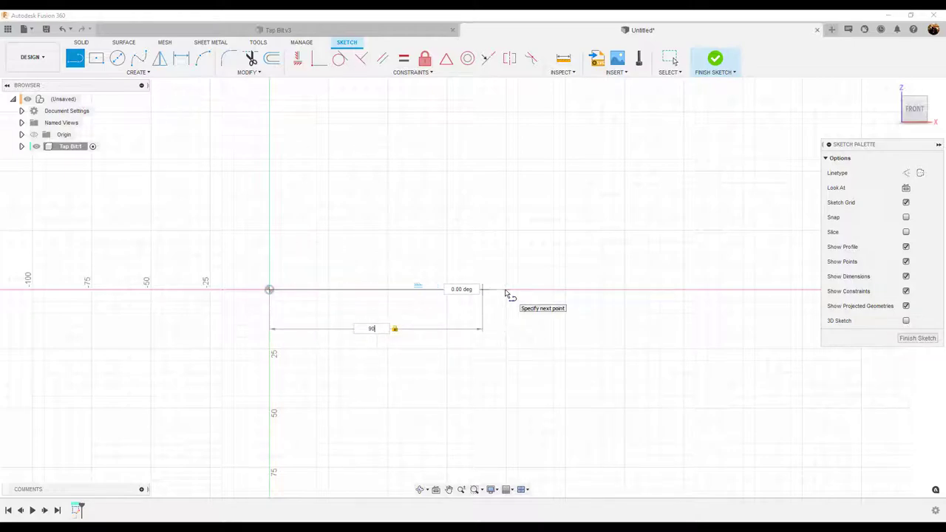
key(Return)
key(Escape)
scroll(365, 302, up, 4)
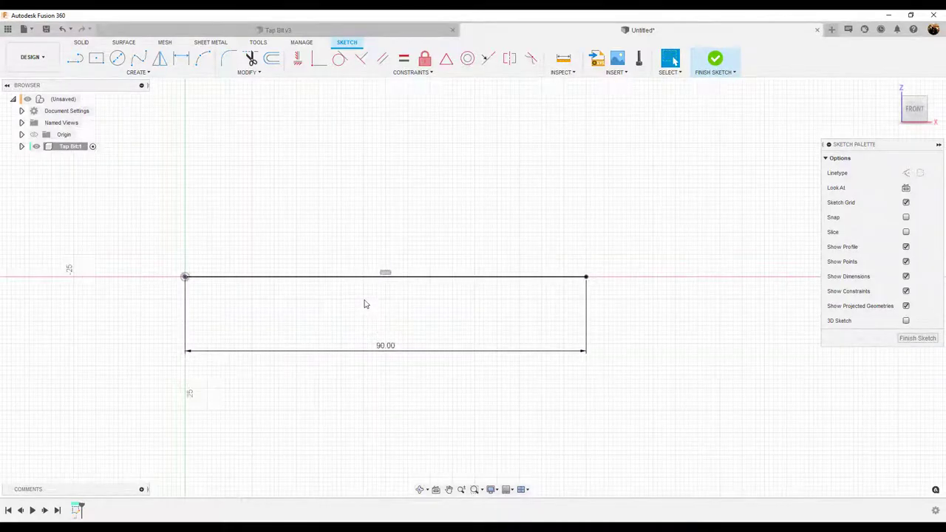
drag(375, 352, 395, 308)
Draw the tap's closed stepped half-profile above the base line with the Line tool, from the line's far end back to the origin.
mouse_move(489, 332)
mouse_down()
mouse_move(503, 368)
mouse_move(510, 357)
mouse_up()
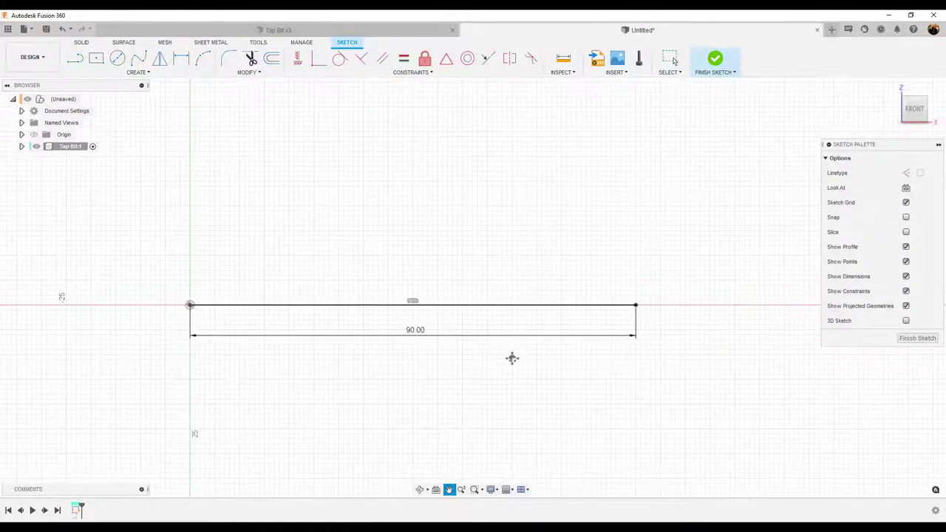
key(Escape)
click(75, 58)
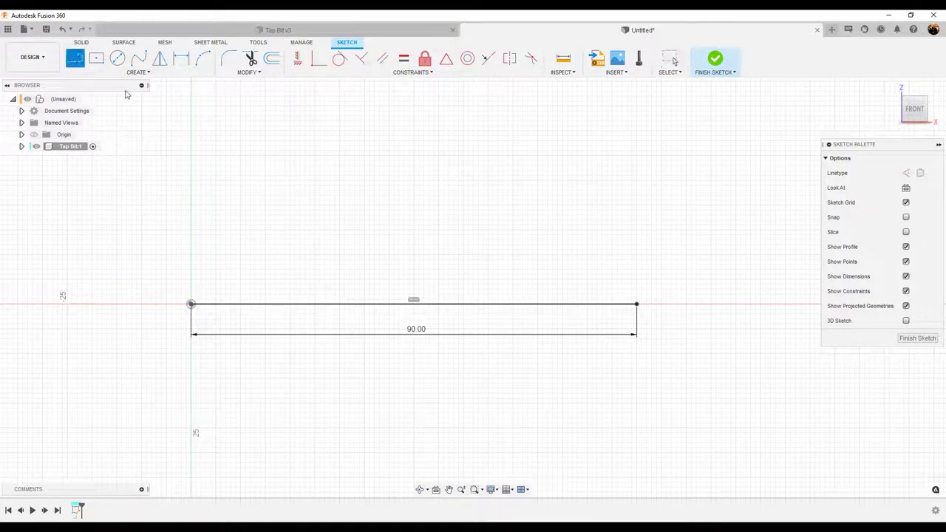
click(636, 305)
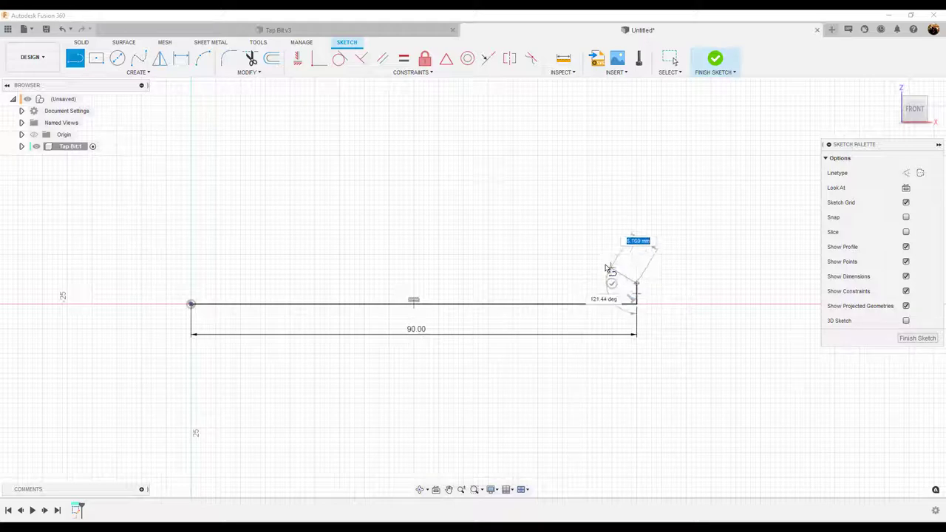
click(604, 265)
drag(604, 264, 434, 266)
click(434, 264)
click(406, 273)
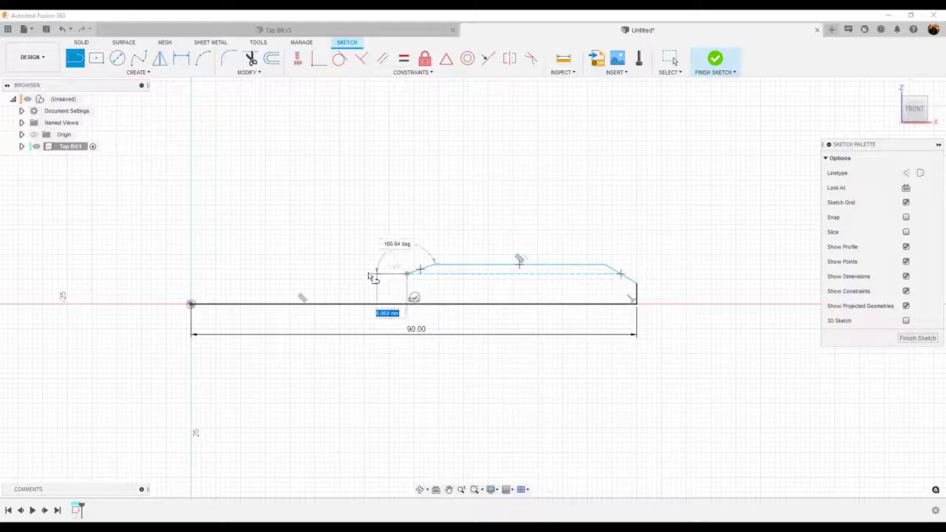
click(338, 272)
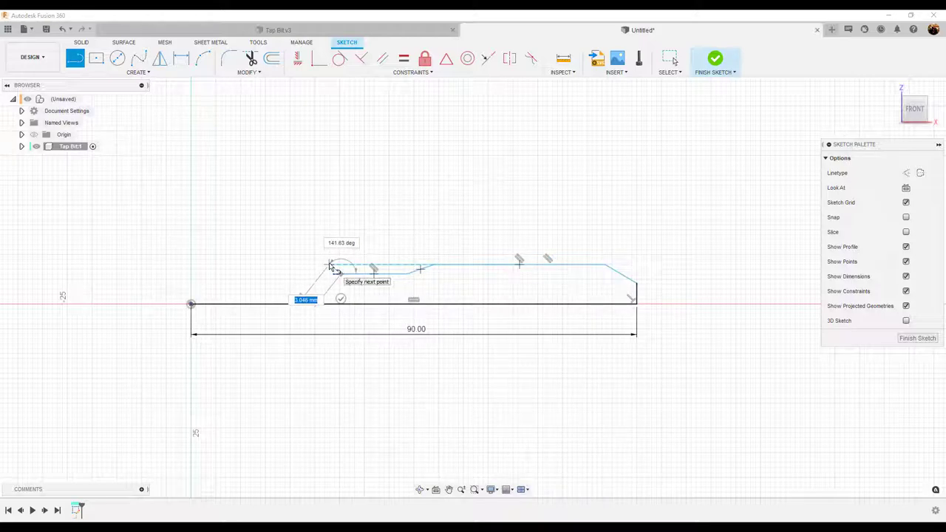
click(224, 273)
click(191, 304)
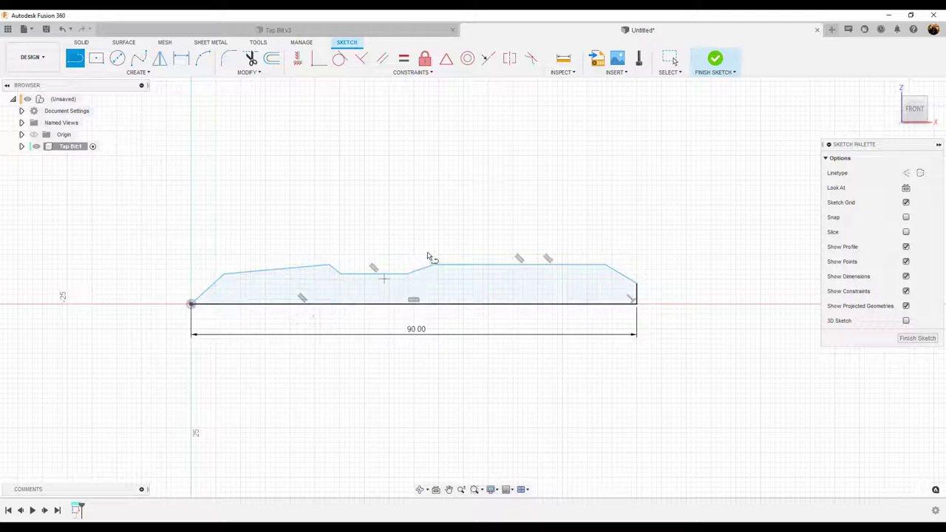
key(Escape)
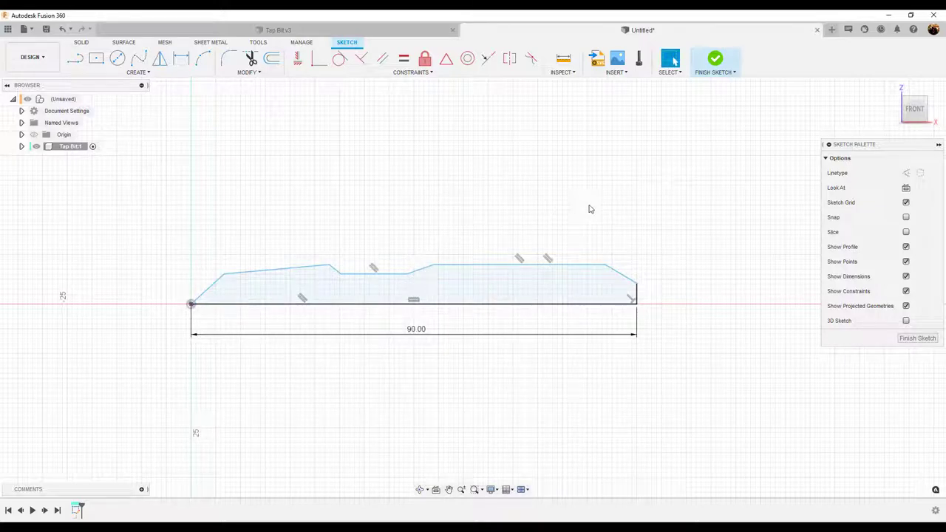
Delete the two parallel constraints on the shank's long upper line.
click(547, 258)
key(Delete)
click(520, 258)
key(Delete)
scroll(574, 224, up, 2)
scroll(597, 203, up, 2)
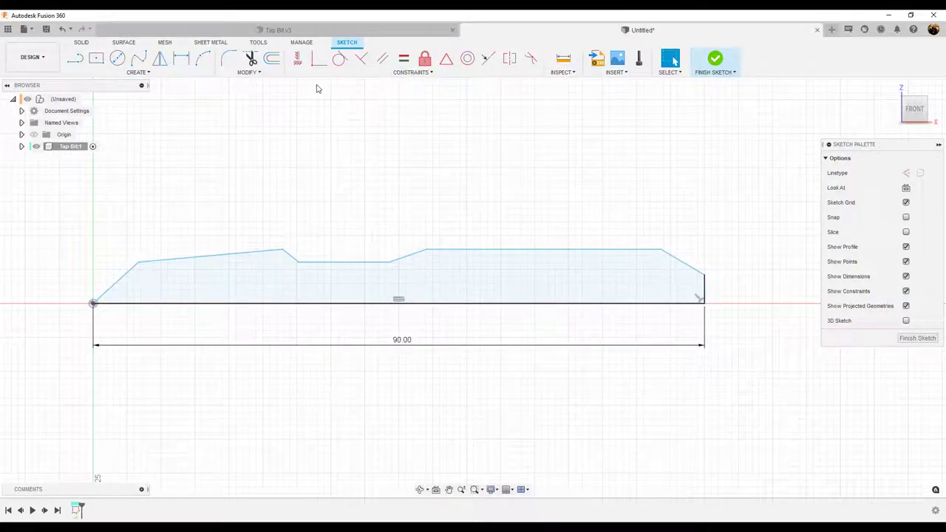
Apply horizontal constraints to the shank's long upper line and to the short neck line.
click(297, 59)
click(554, 251)
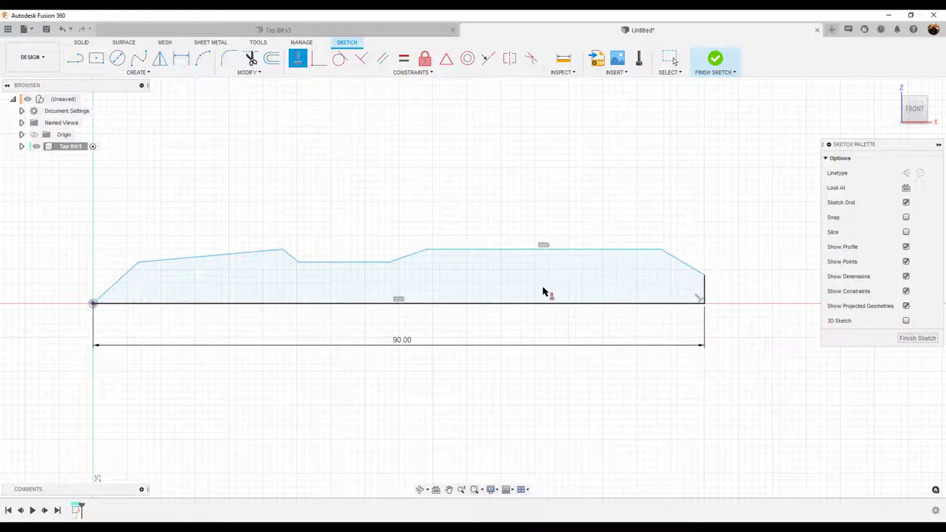
click(343, 264)
Make the sloped tip line perpendicular to the short sloped line leading down to the neck.
click(361, 59)
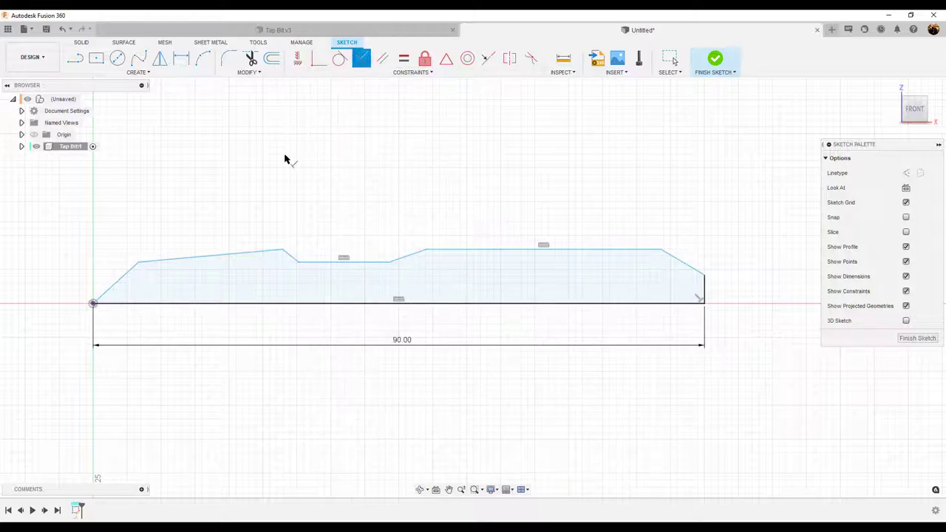
click(293, 257)
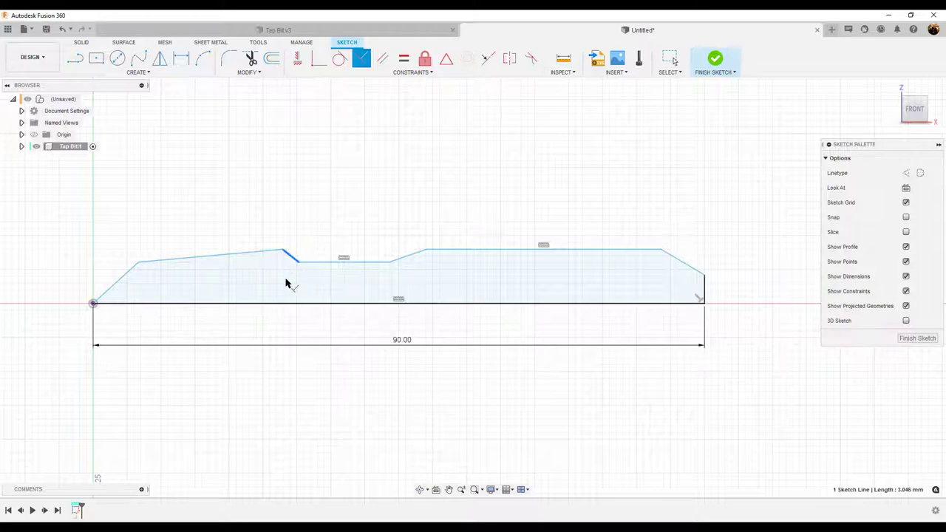
click(127, 273)
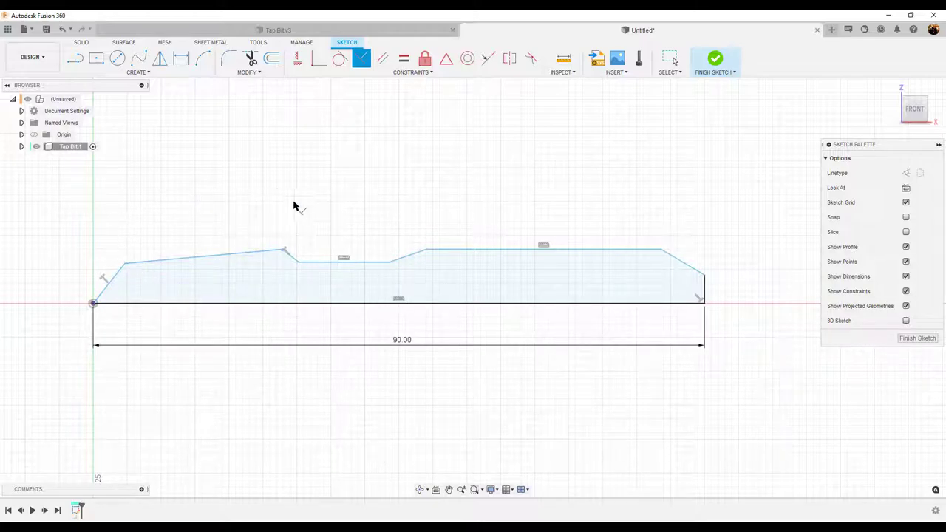
key(Escape)
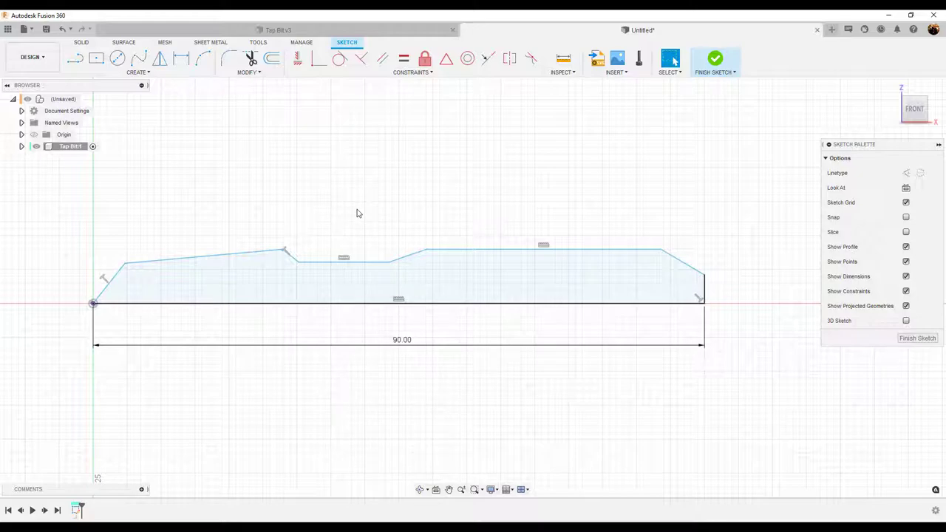
Dimension the neck line's distance from the base line as 3.75 mm.
click(181, 59)
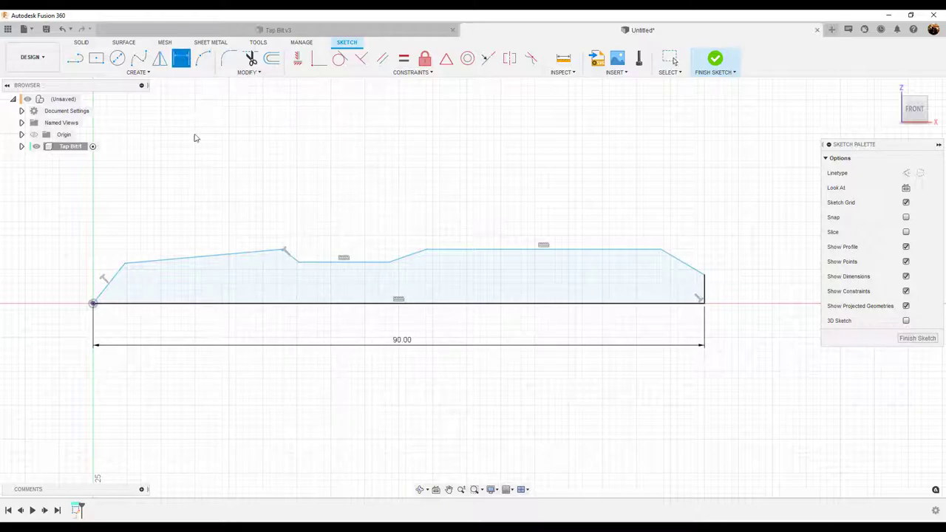
click(322, 264)
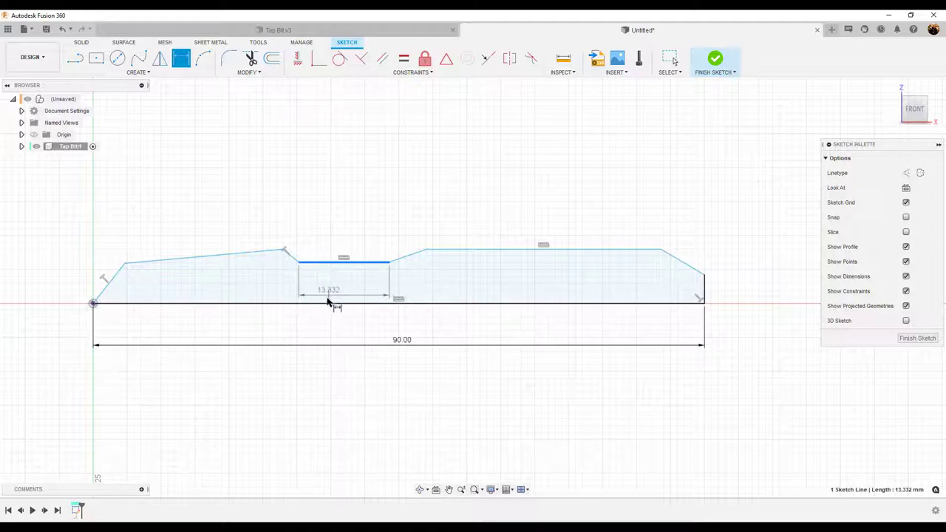
click(329, 304)
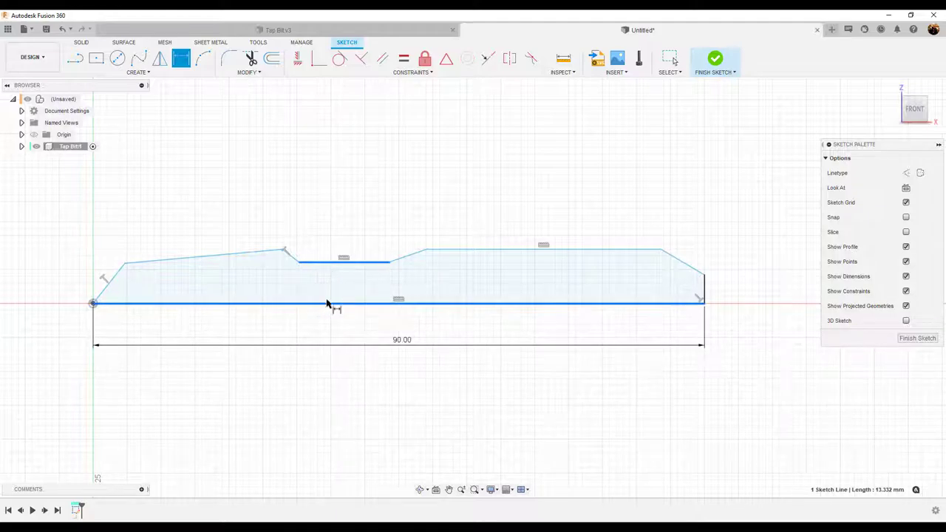
click(330, 285)
text(3.75)
key(Return)
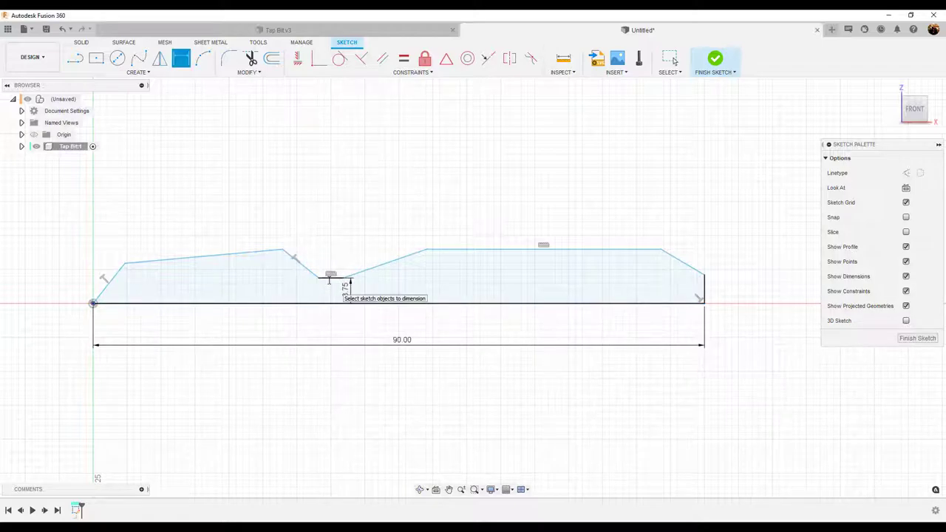
Dimension the height of the shank's upper line above the base line as 5.5 mm.
click(585, 251)
click(584, 303)
click(584, 291)
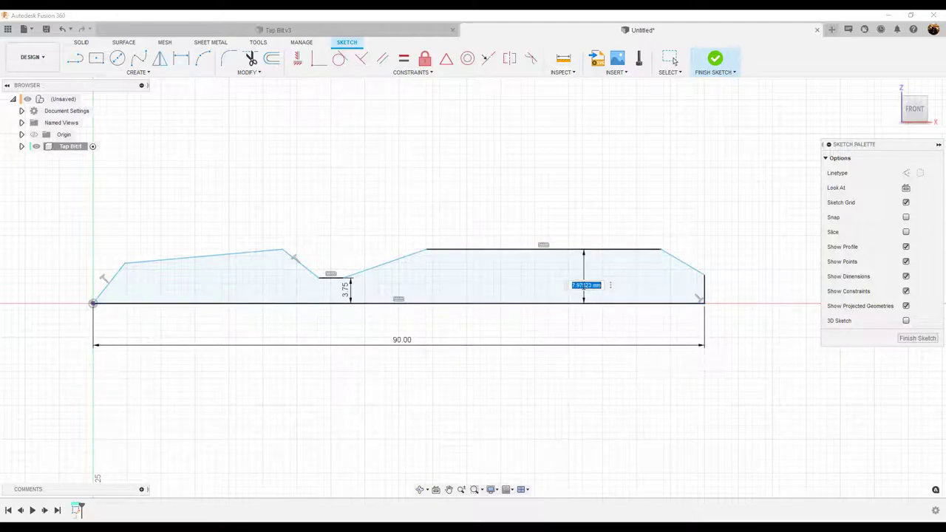
text(5.5)
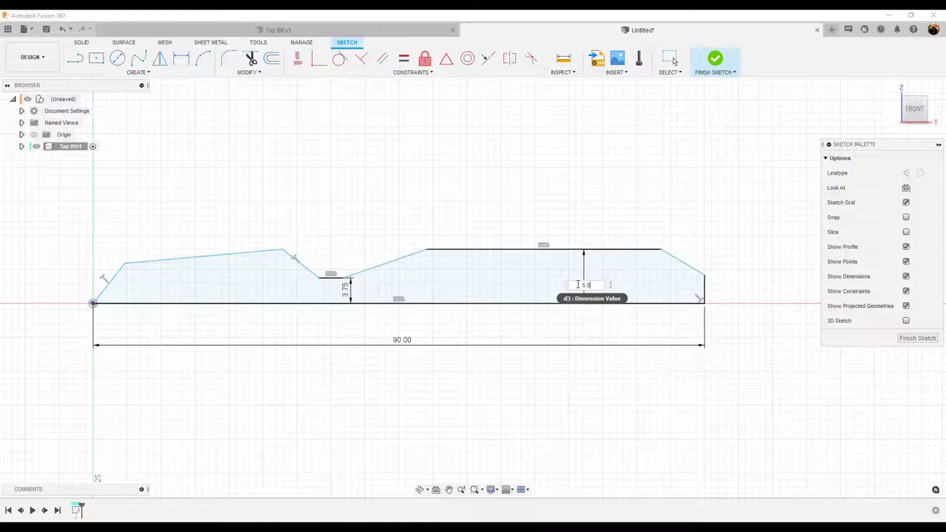
key(Return)
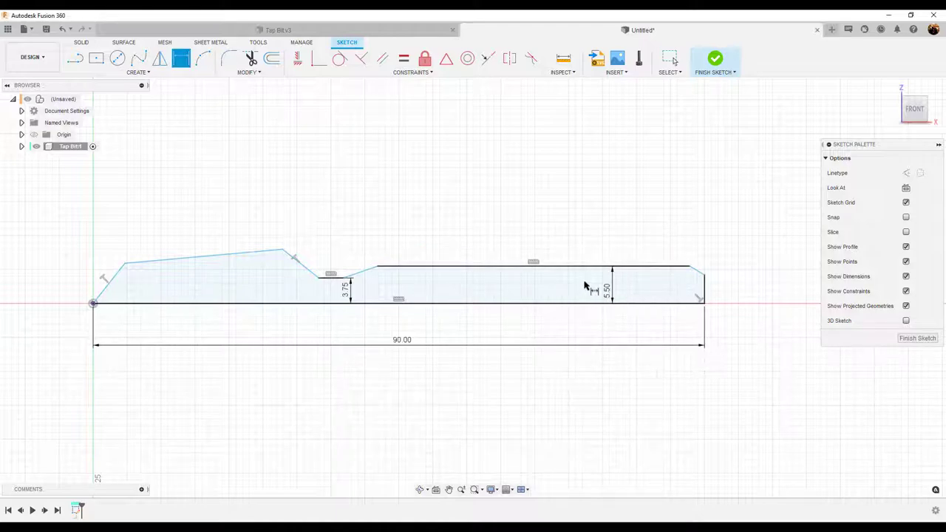
Set the length of the vertical line at the shank end to 3 mm with a dimension.
click(705, 290)
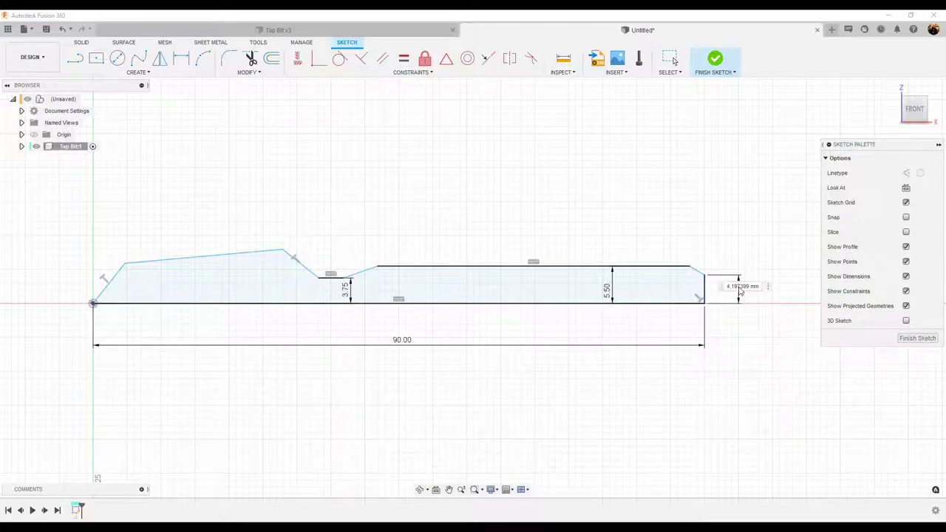
click(737, 287)
text(3)
key(Return)
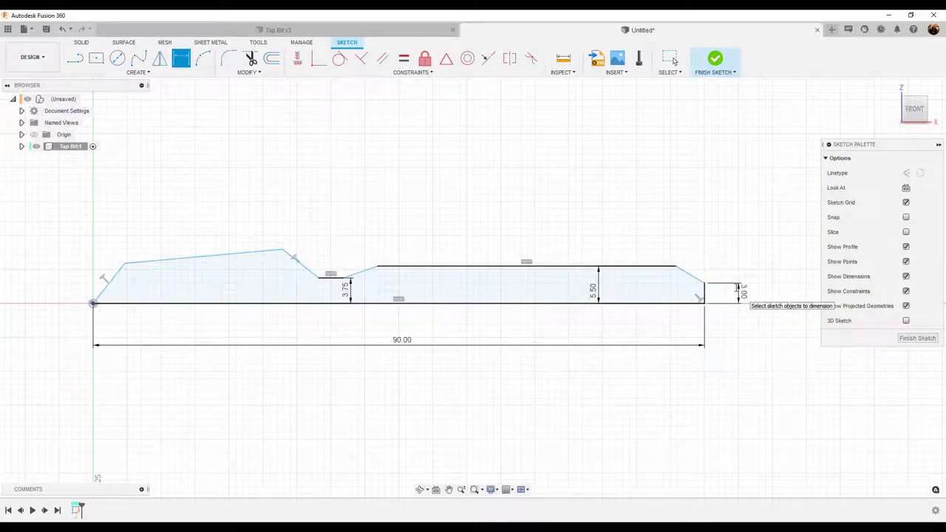
Dimension the horizontal width of the sloped chamfer line at the shank end as 2.5 mm.
click(674, 267)
click(704, 283)
click(694, 226)
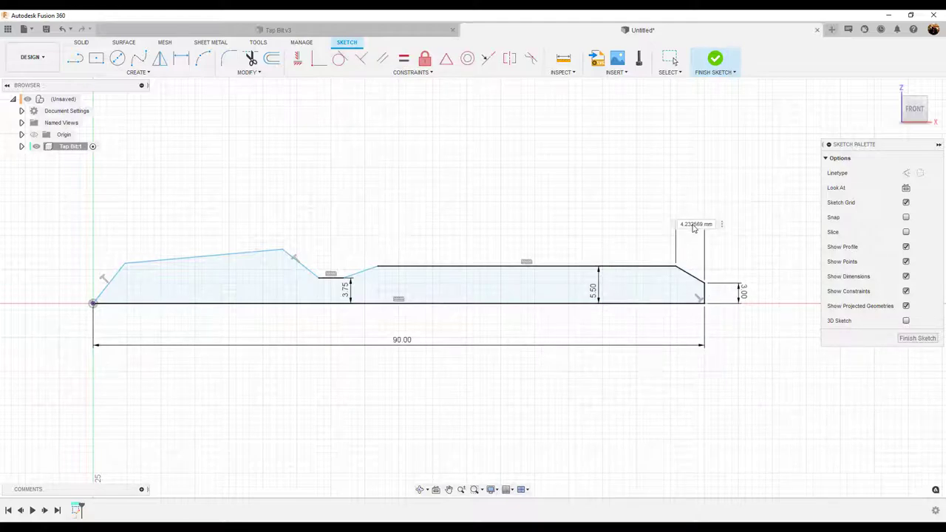
text(3)
key(Return)
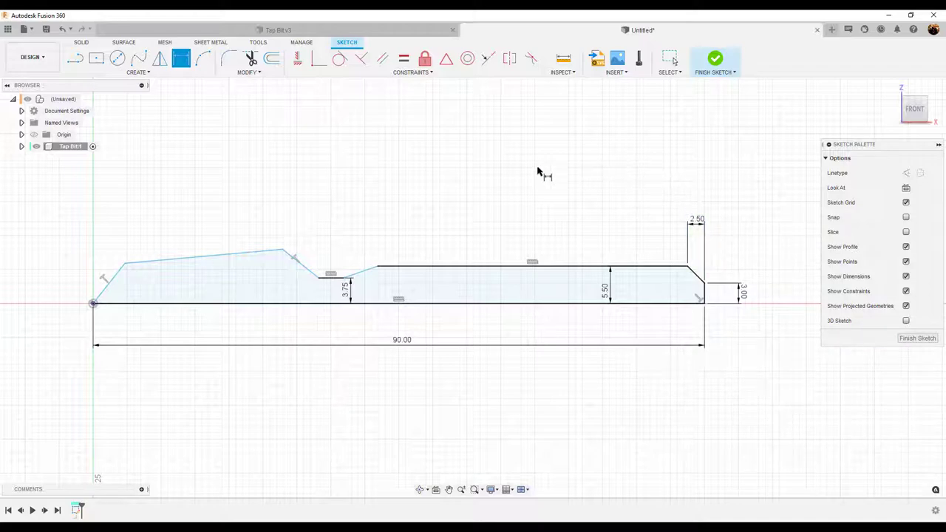
Dimension the shank's horizontal length, from the start of its upper line to the end face, as 40 mm and place the dimension near the profile.
click(377, 267)
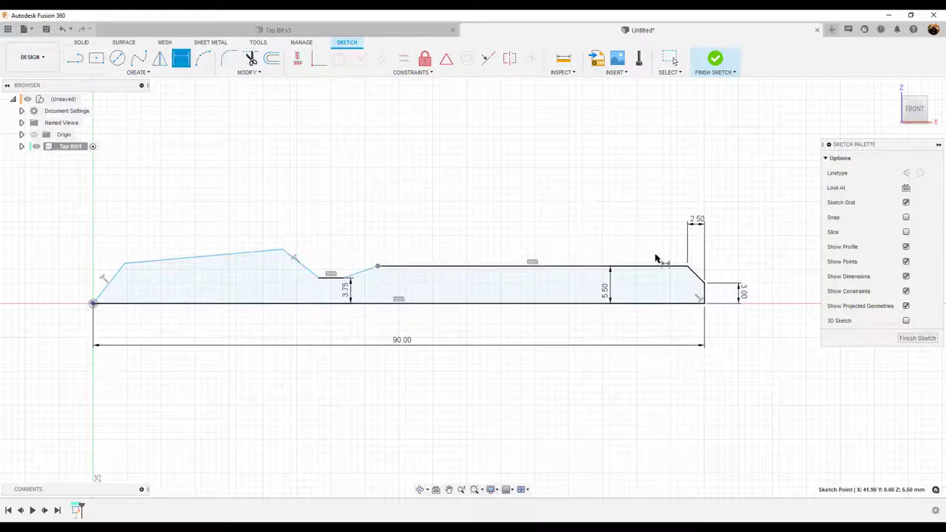
click(705, 286)
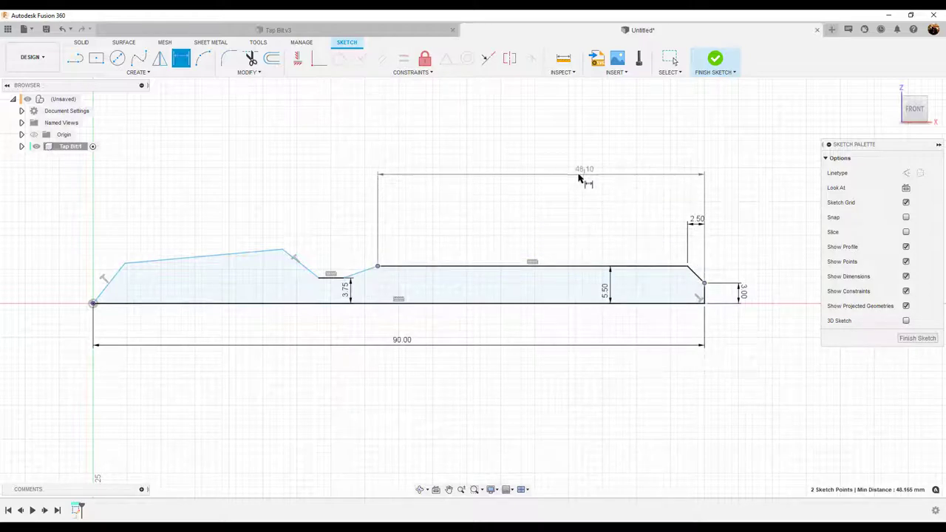
click(575, 176)
text(40)
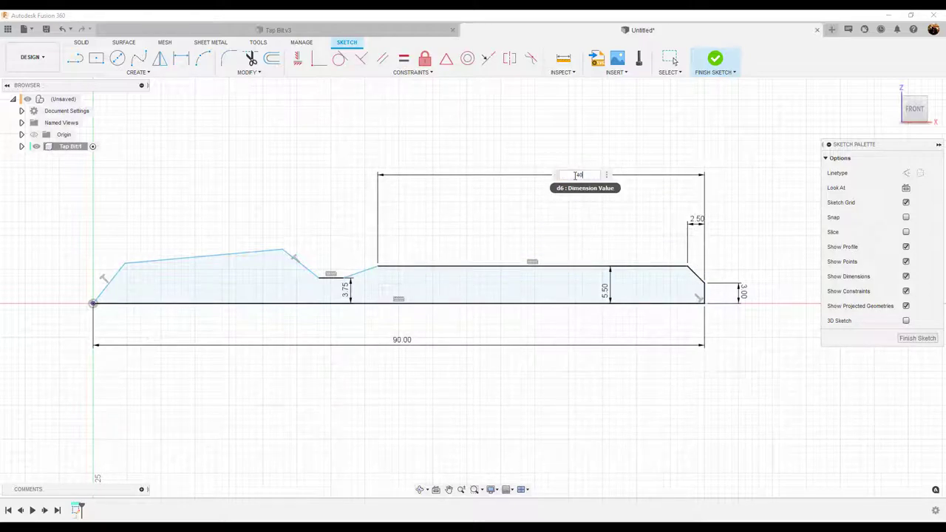
key(Return)
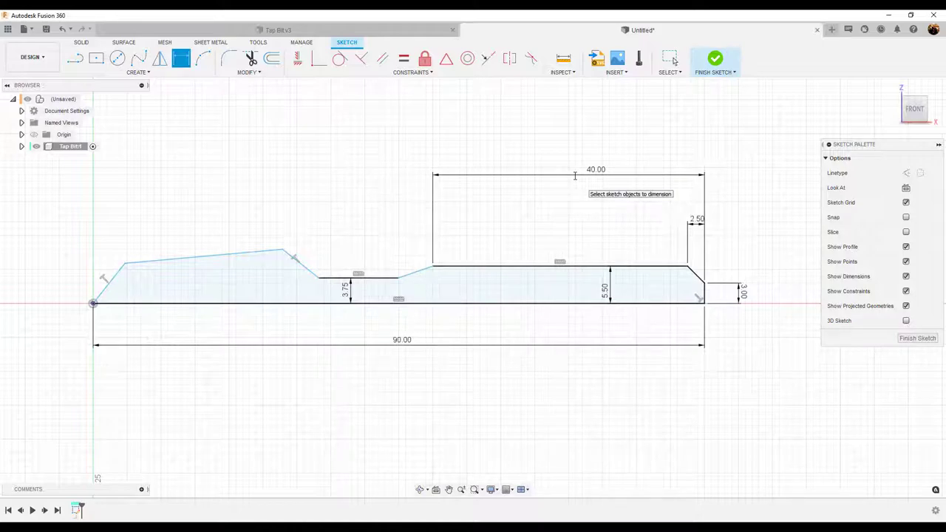
drag(598, 177, 600, 201)
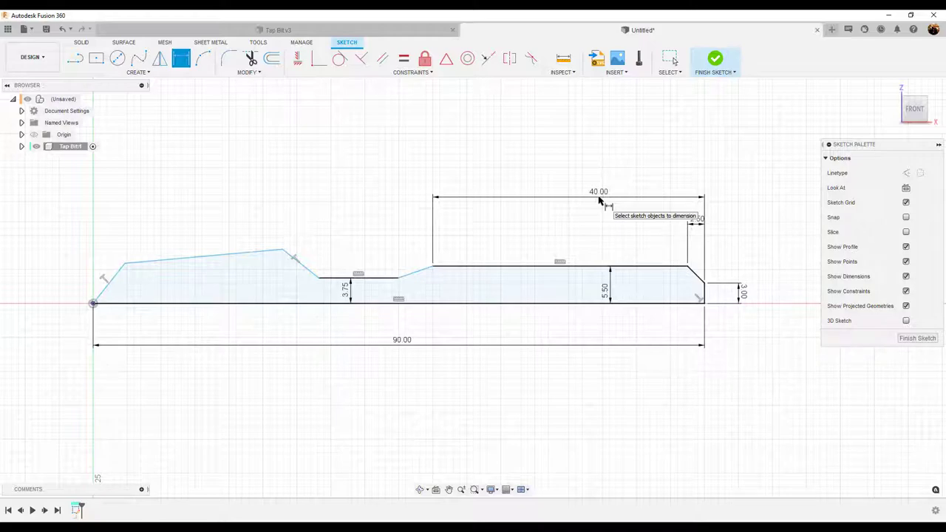
Set the angle between the neck line and the sloped line up to the shank to 150 degrees, with the dimension close to the corner.
click(379, 280)
click(417, 271)
click(395, 251)
text(1)
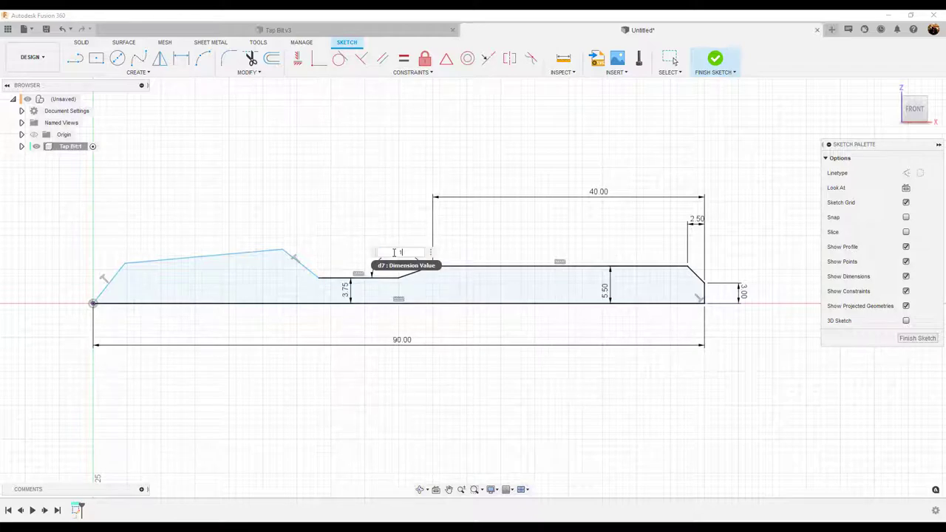
text(50)
key(Return)
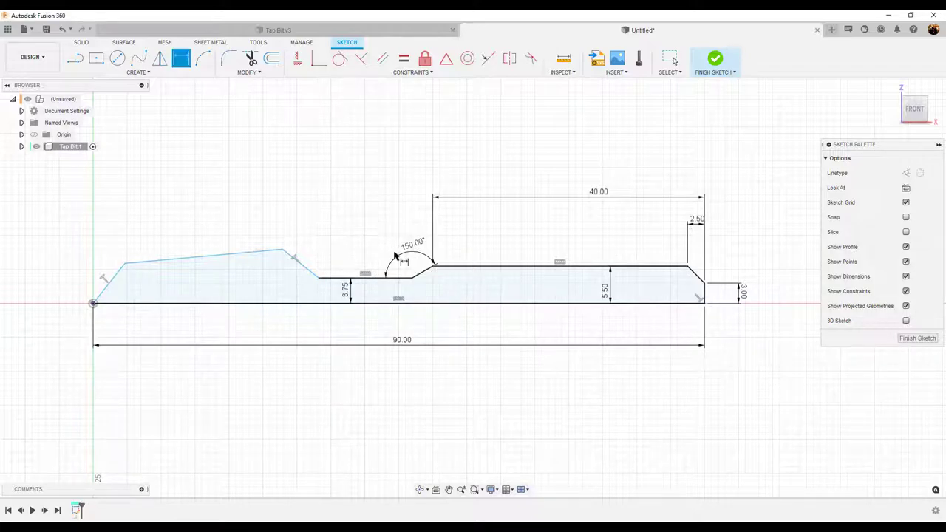
key(Escape)
drag(406, 251, 408, 272)
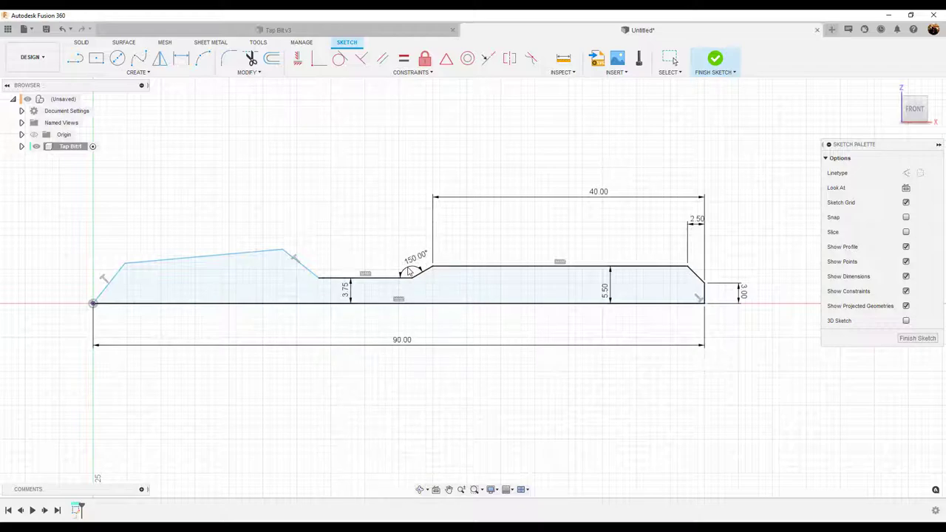
Move the 90 mm overall length dimension closer to the base line.
key(d)
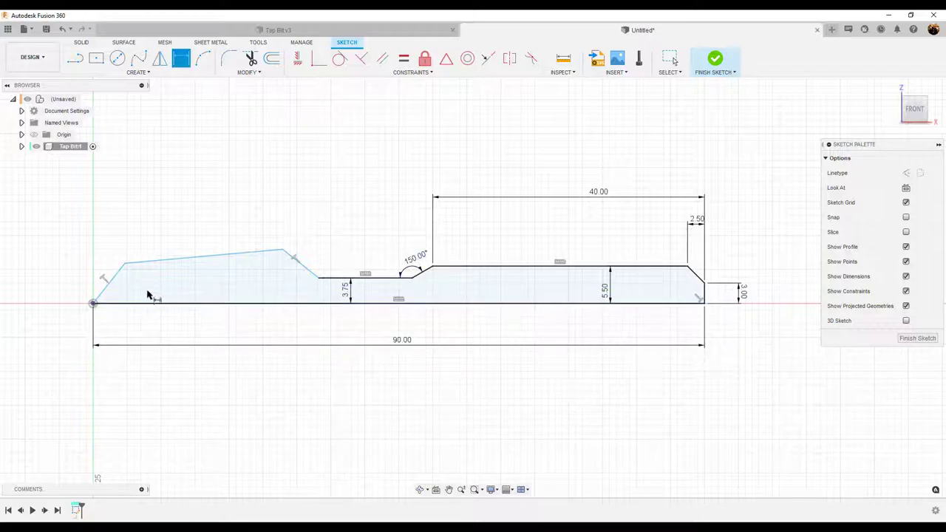
key(Escape)
mouse_move(192, 349)
mouse_down()
mouse_move(201, 332)
mouse_move(337, 344)
mouse_move(393, 333)
mouse_up()
Dimension the height of the tip's first upper corner above the origin point as 4 mm.
key(d)
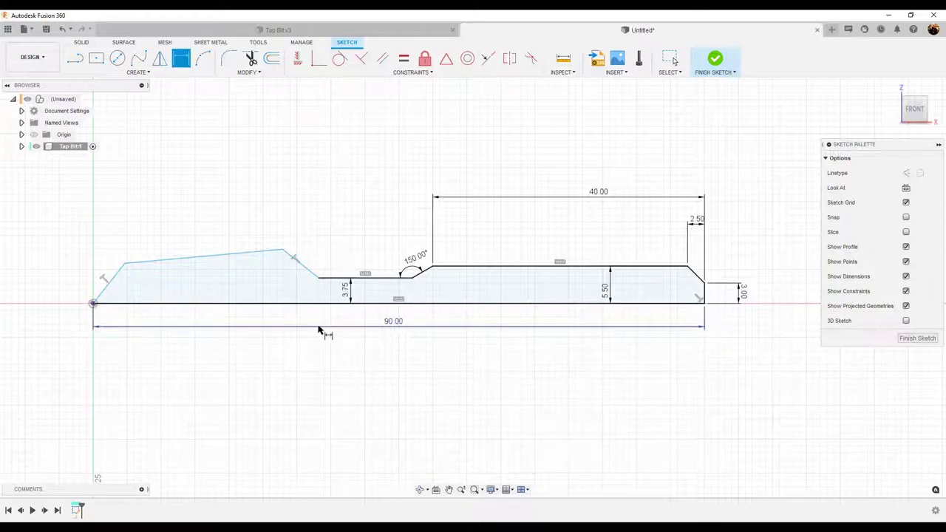
click(125, 263)
click(93, 303)
click(55, 287)
text(4)
key(Return)
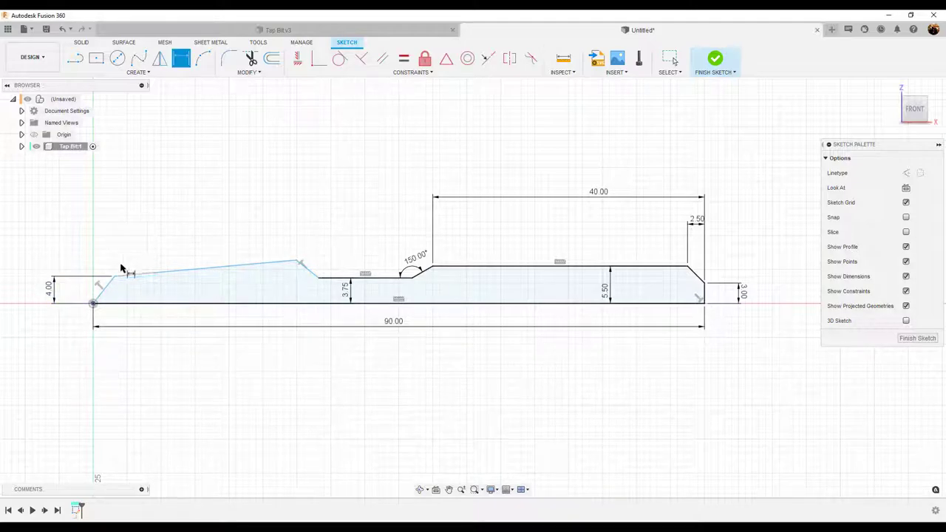
Set the angle between the sloped tip line and the base line to 45 degrees.
click(112, 285)
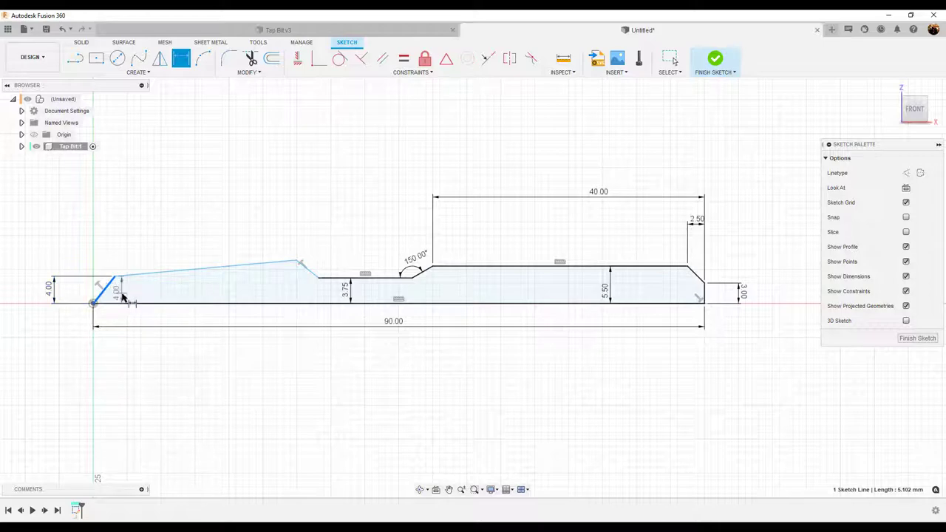
click(124, 304)
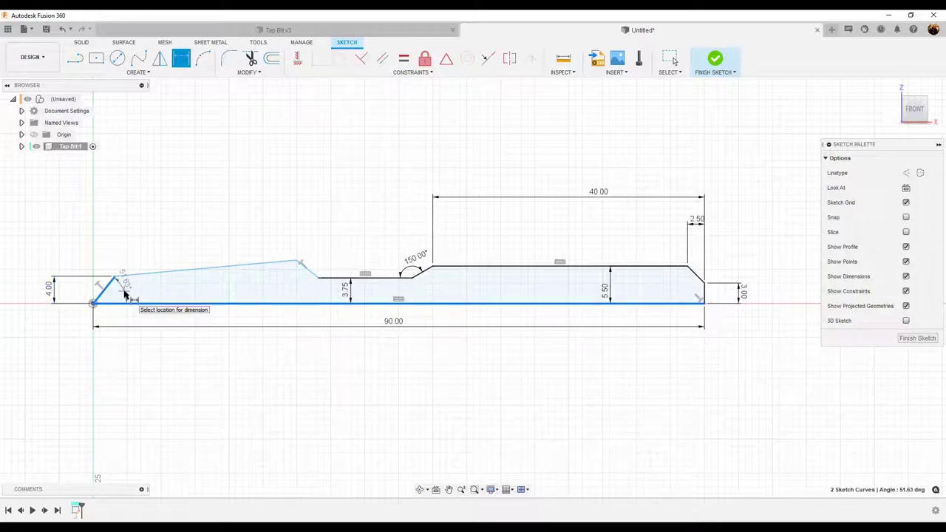
click(124, 294)
text(4)
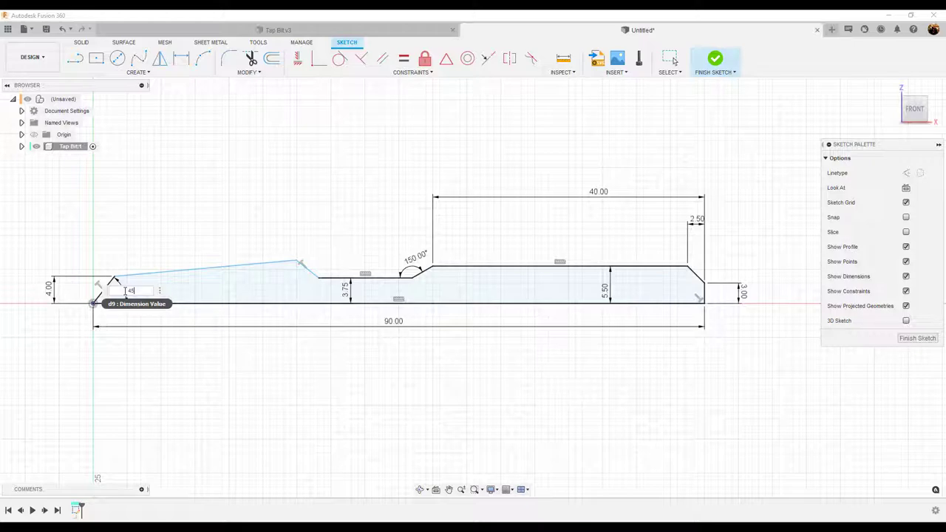
text(5)
key(Return)
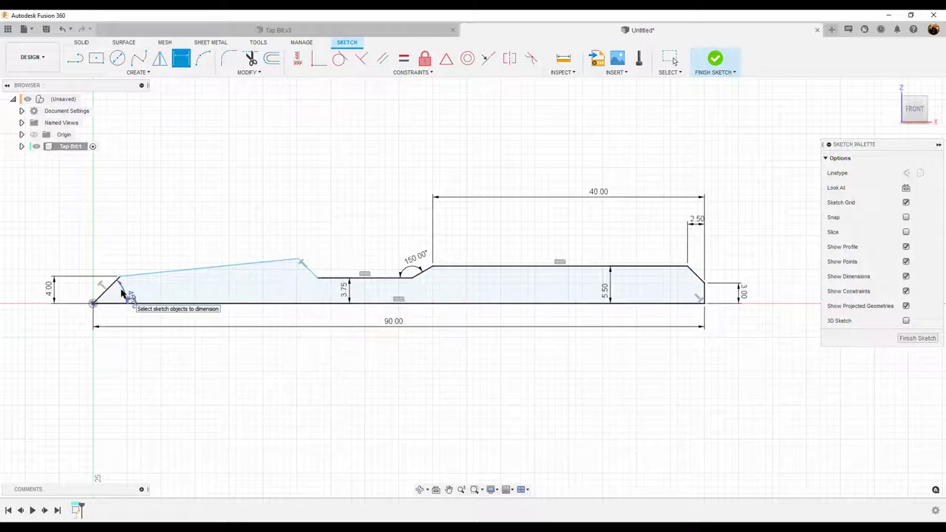
Dimension the horizontal distance from the origin to the upper corner at the end of the tapered line as 28 mm.
click(93, 303)
click(298, 259)
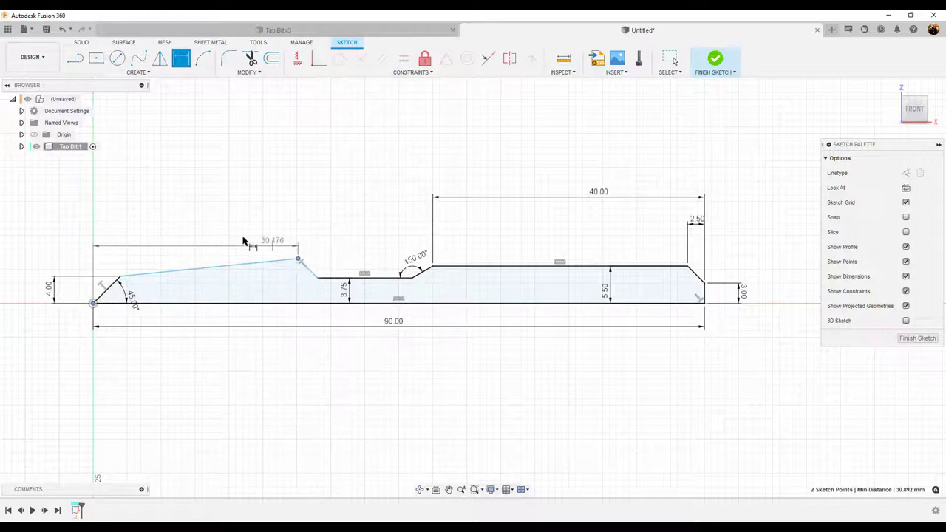
click(197, 213)
text(28)
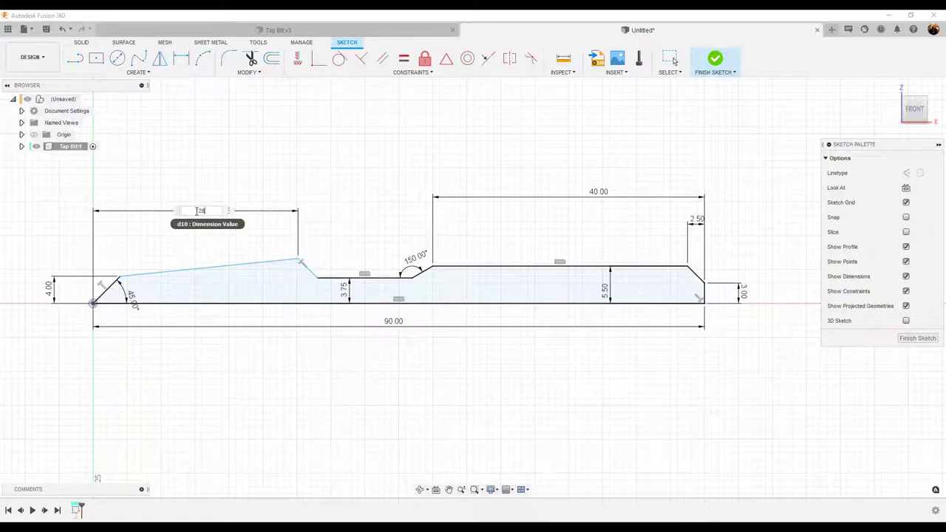
key(Return)
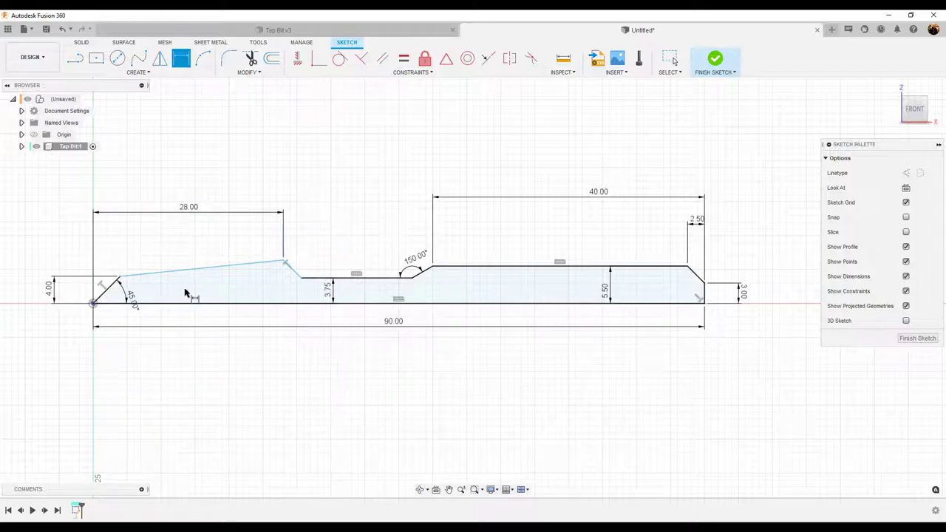
Set the angle between the tapered line and the slope down to the neck to 132 degrees, and move the 28 mm dimension closer.
click(259, 265)
click(291, 270)
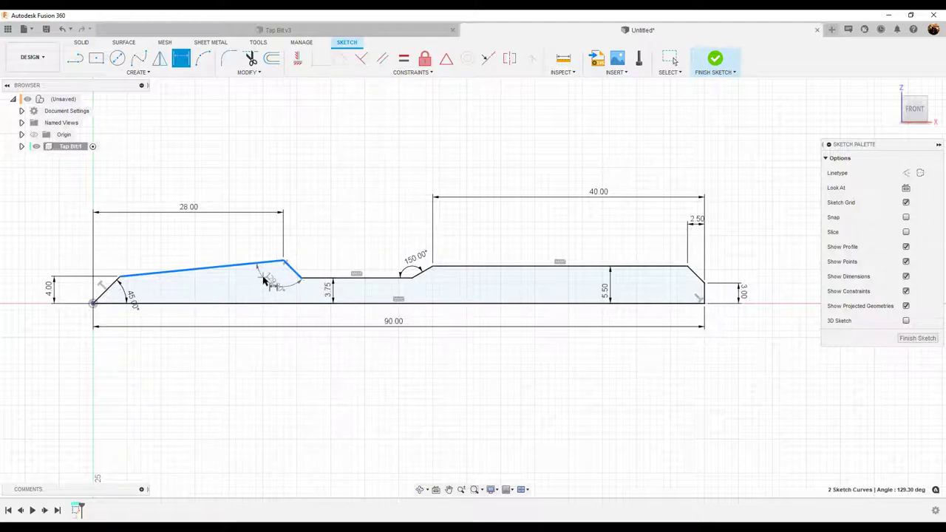
click(264, 280)
text(1)
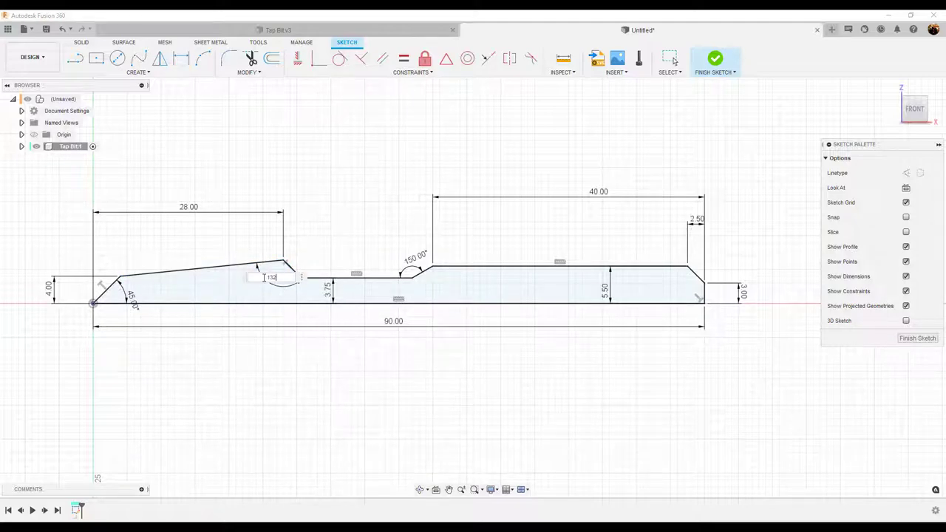
text(32)
key(Return)
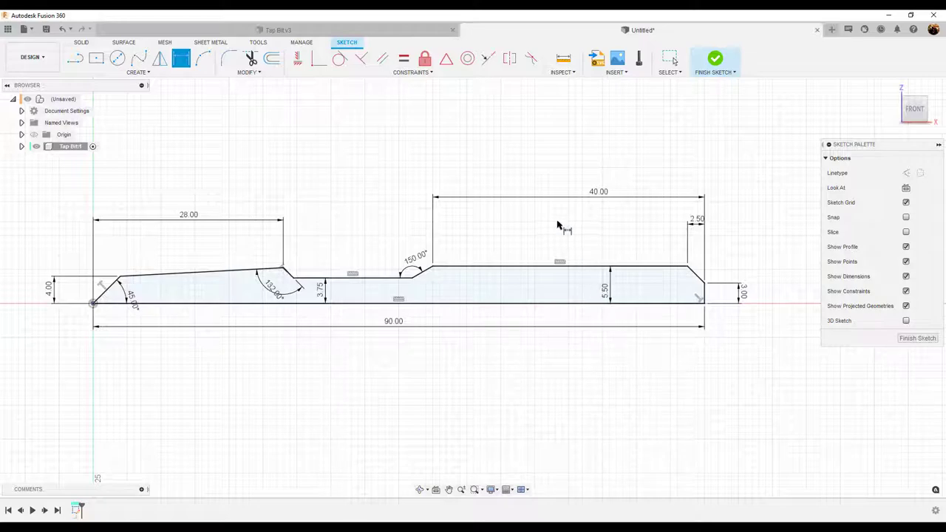
drag(186, 224, 187, 246)
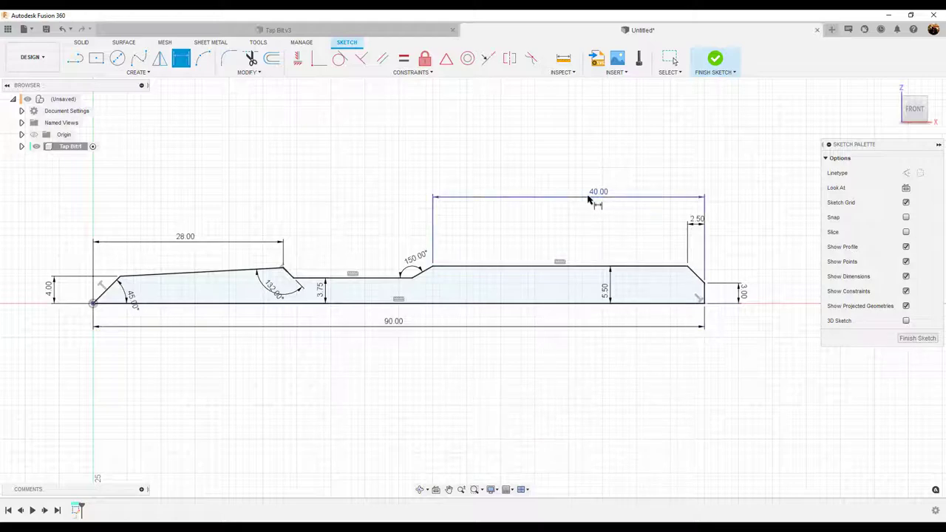
Finish the sketch and revolve the profile 360 degrees around its base line as a new body.
mouse_move(517, 403)
middle_down()
mouse_move(531, 402)
mouse_move(526, 415)
middle_up()
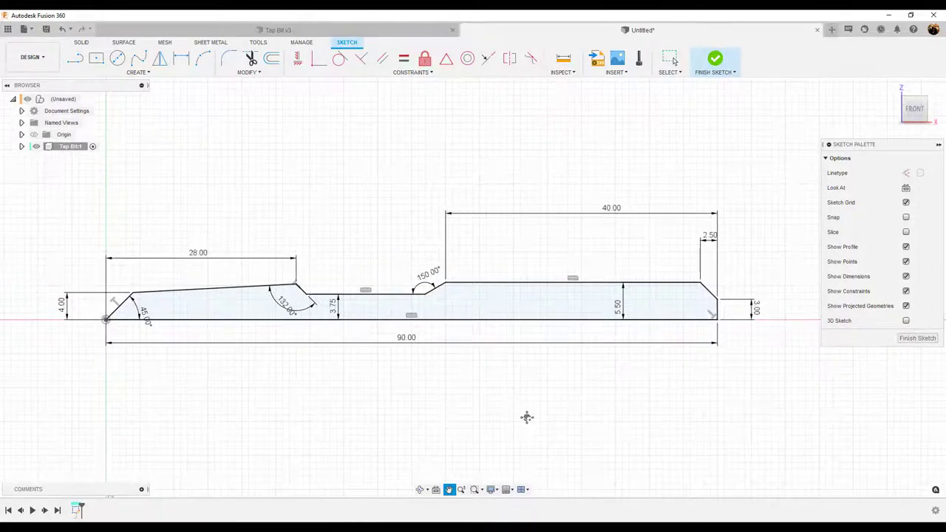
click(914, 338)
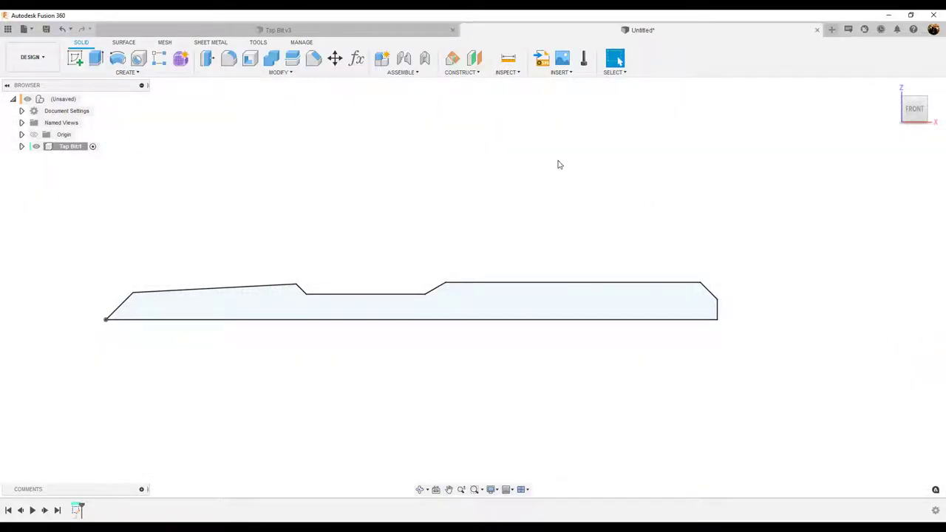
click(135, 74)
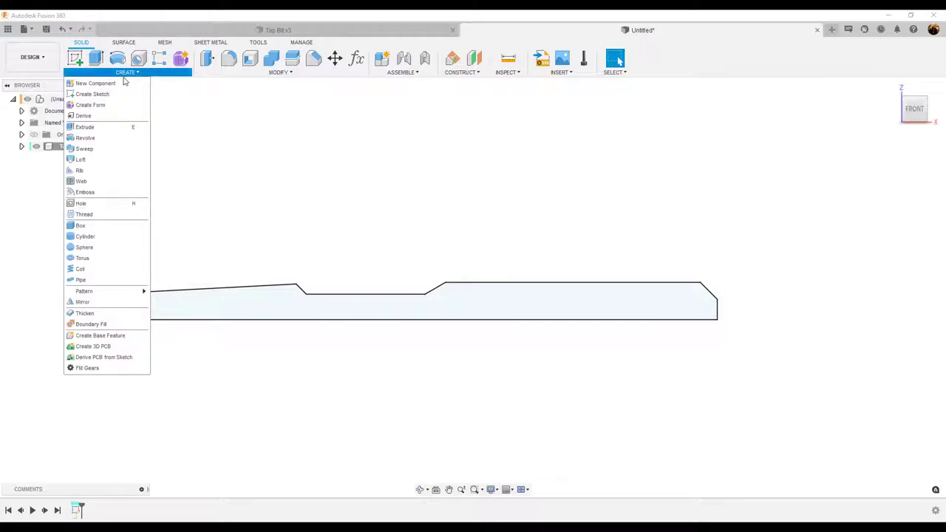
click(112, 137)
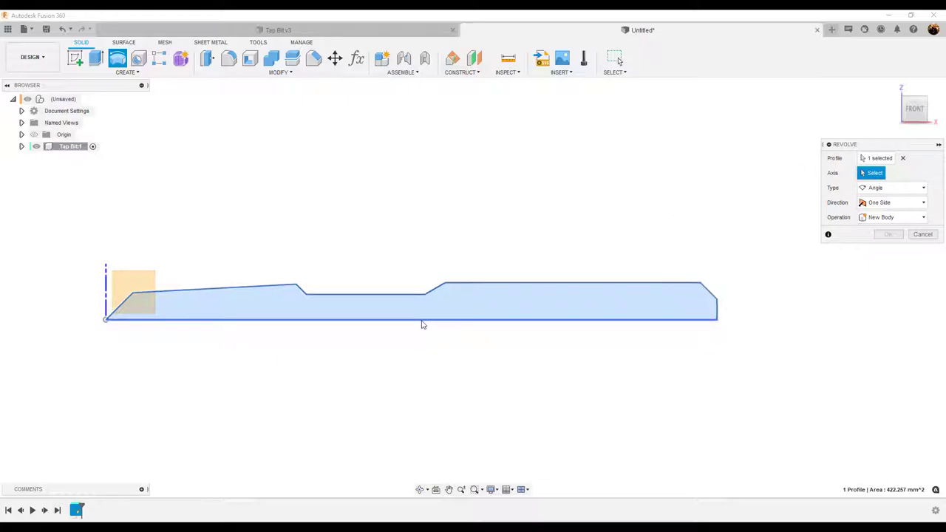
click(423, 321)
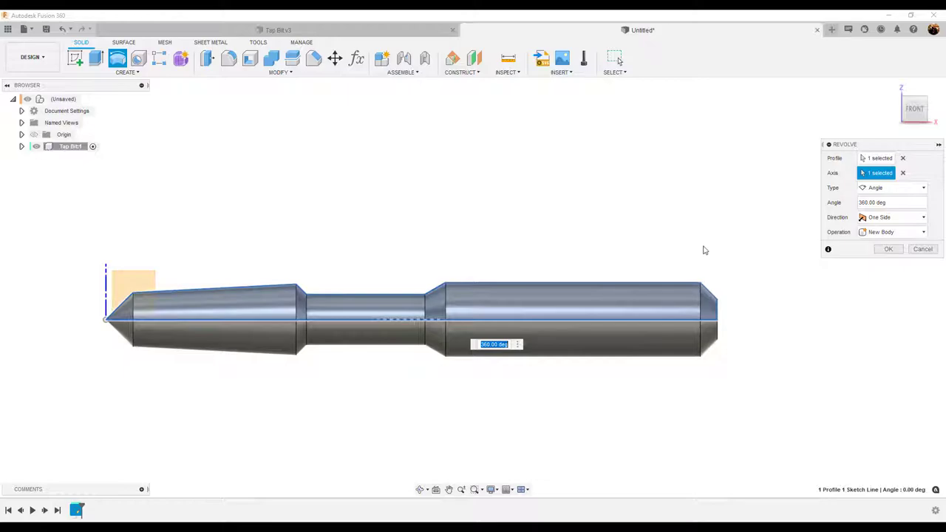
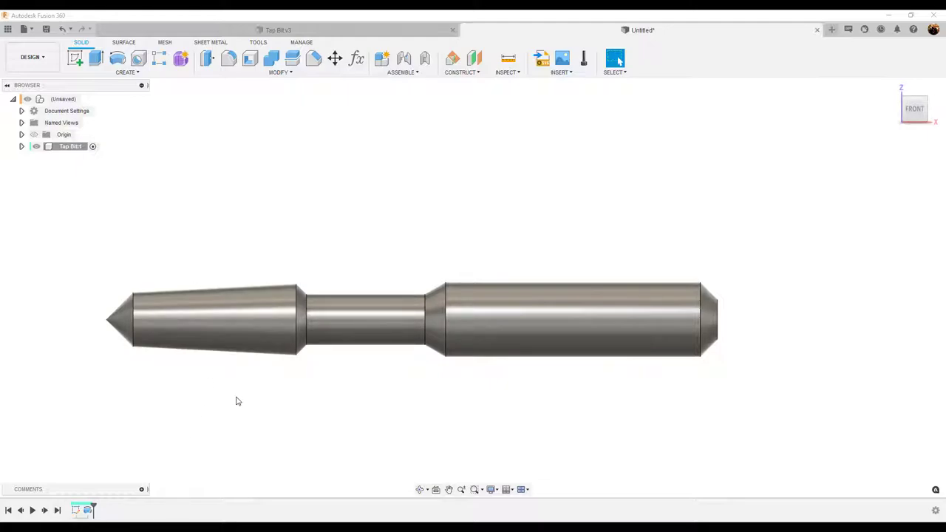
Start a coil on the YZ origin plane, centred on the bit's tip, with a base circle about 10.9 mm in diameter.
middle_drag(325, 399, 394, 376)
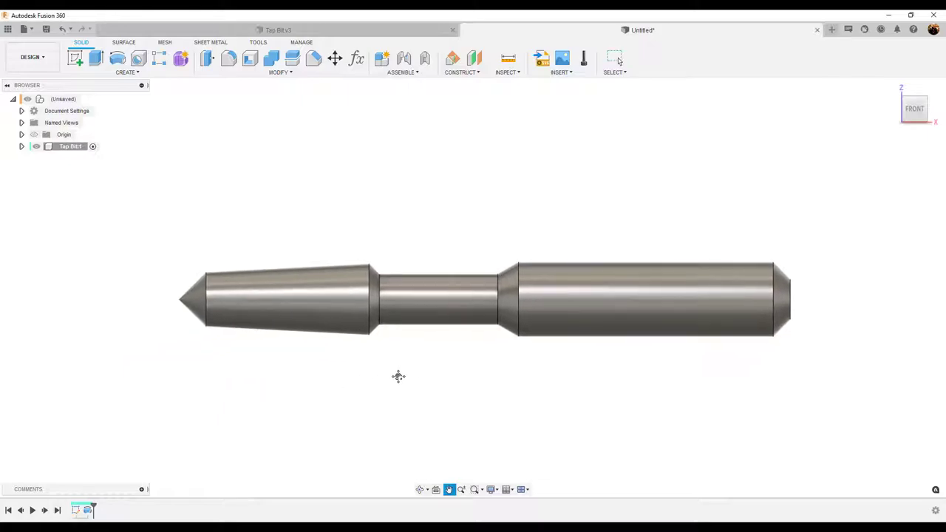
scroll(395, 381, up, 2)
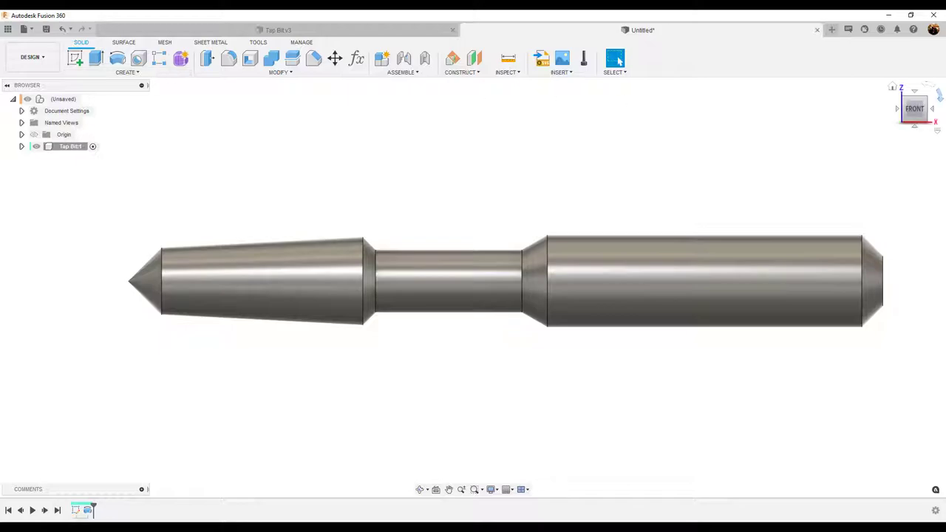
click(898, 110)
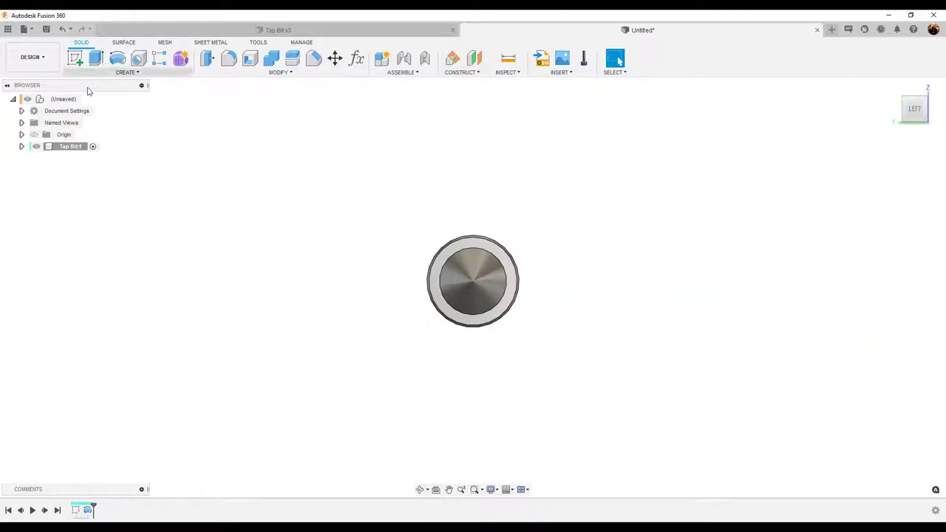
click(79, 61)
click(127, 72)
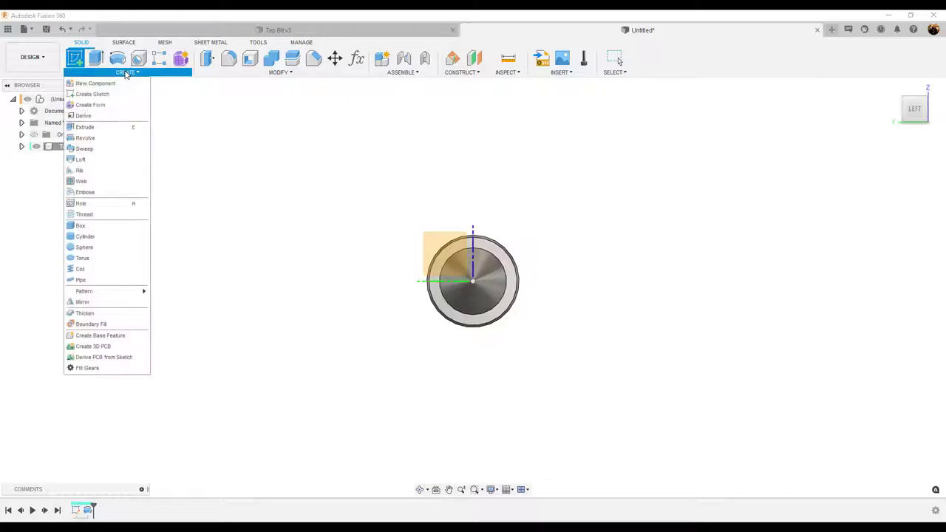
click(83, 268)
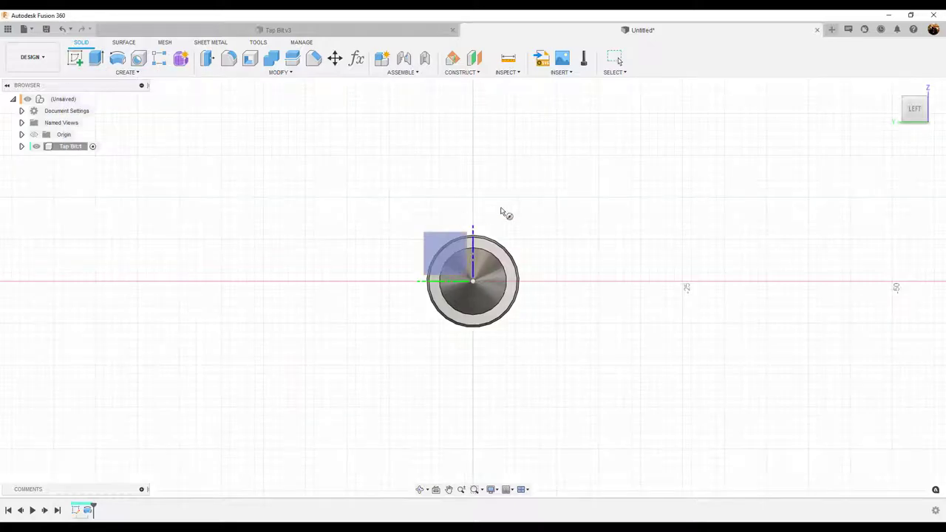
click(456, 252)
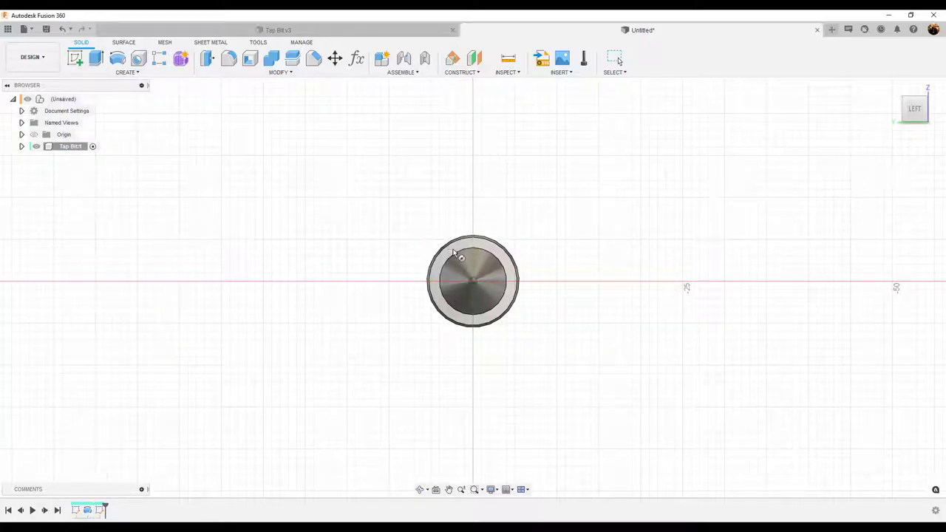
click(474, 283)
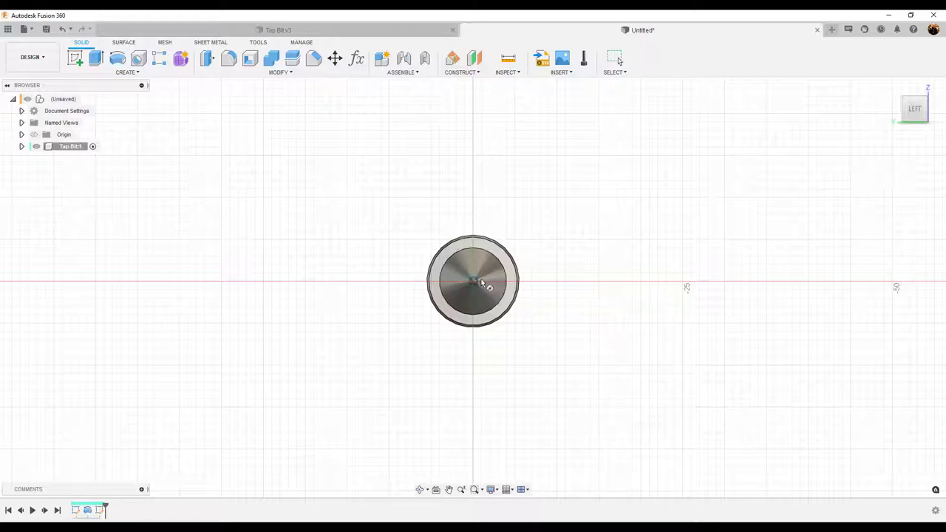
click(521, 274)
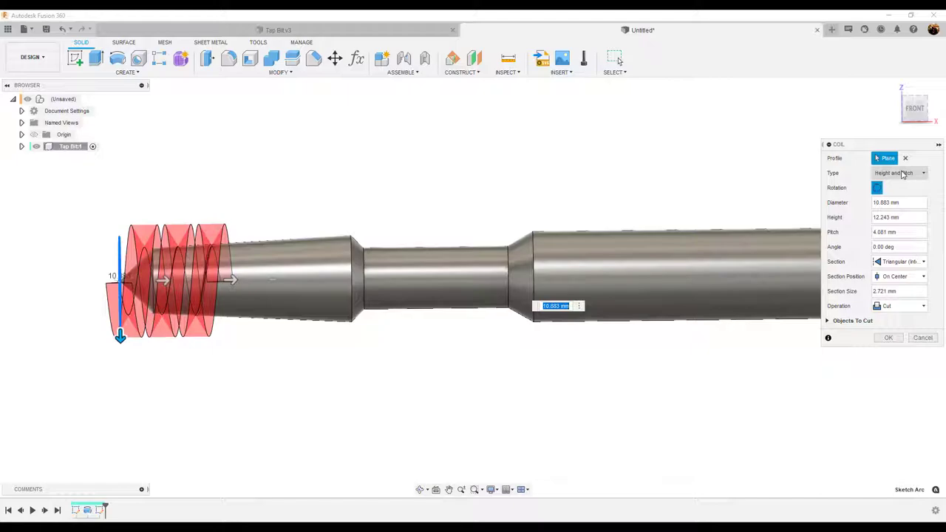
Keep the coil type as Height and Pitch, and set its diameter to 10 mm and its height to 30.576 mm.
click(901, 173)
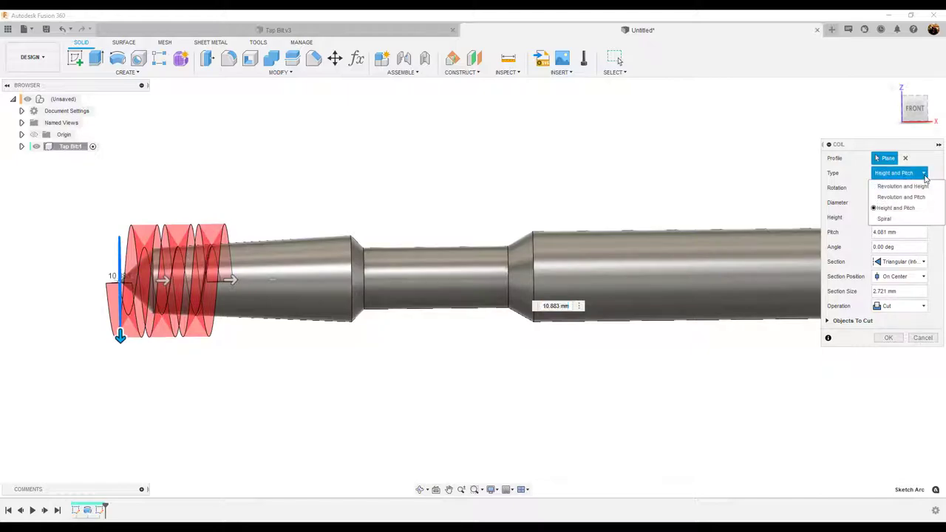
click(914, 175)
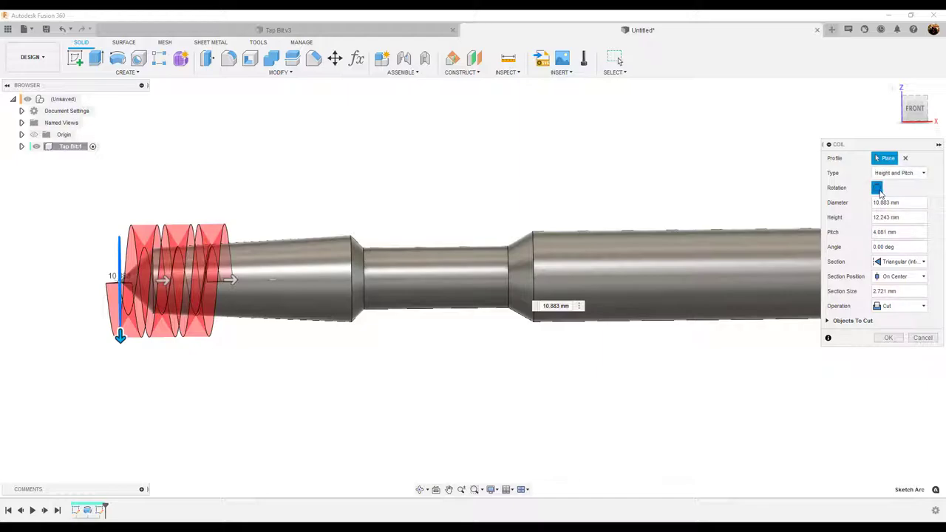
click(903, 202)
text(10)
key(Tab)
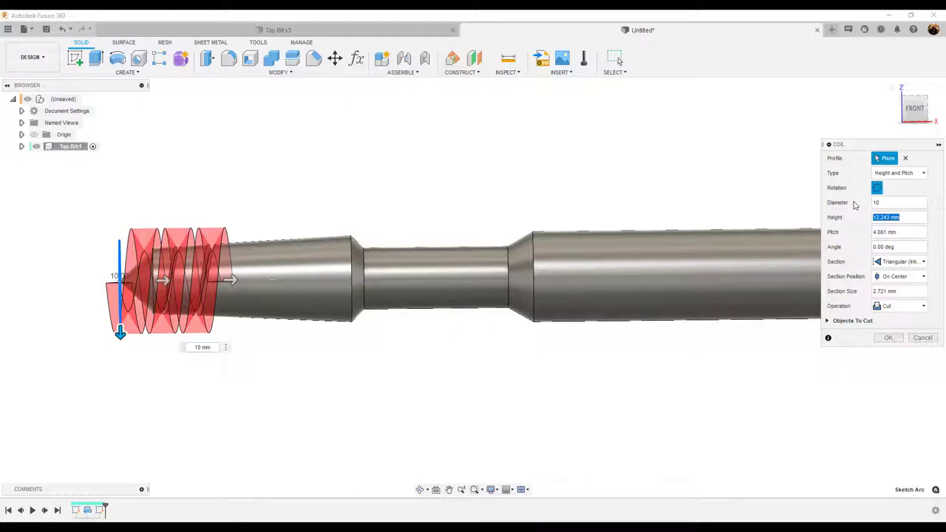
text(30.576)
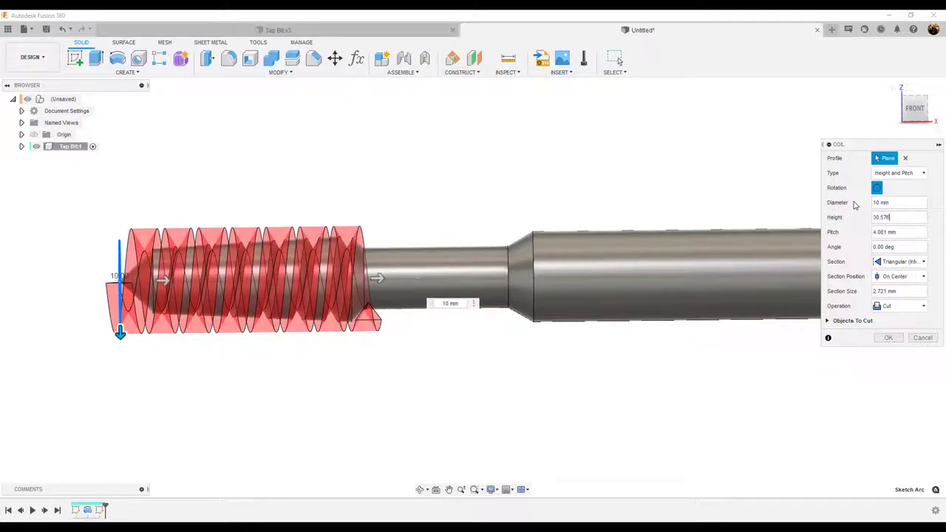
key(Tab)
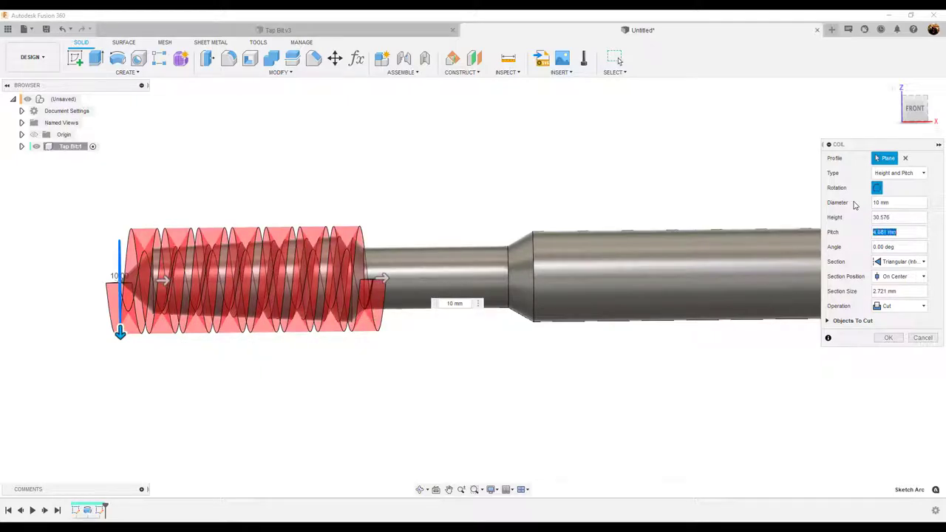
Set the coil's pitch to 0.9 mm and its angle to 2 degrees, keeping the internal triangular section and the Cut operation.
key(BackSpace)
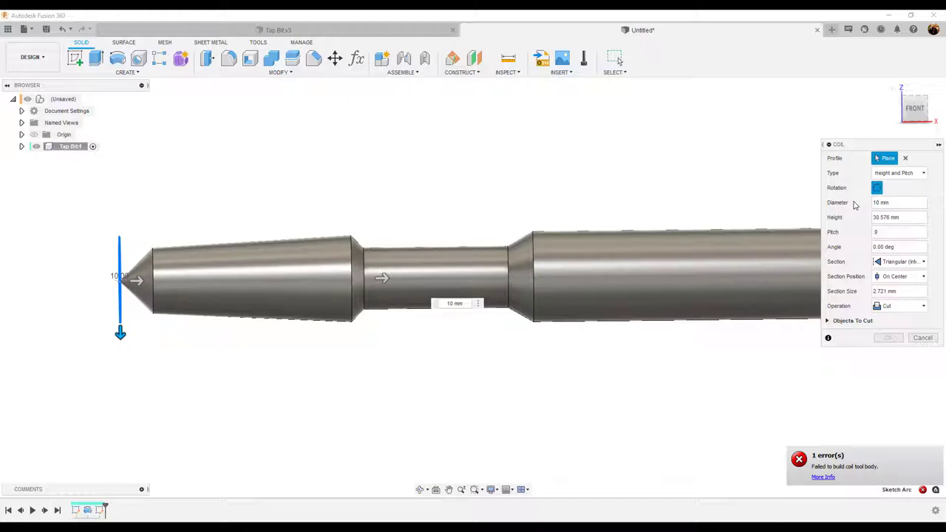
key(Tab)
text(2)
click(922, 262)
click(916, 307)
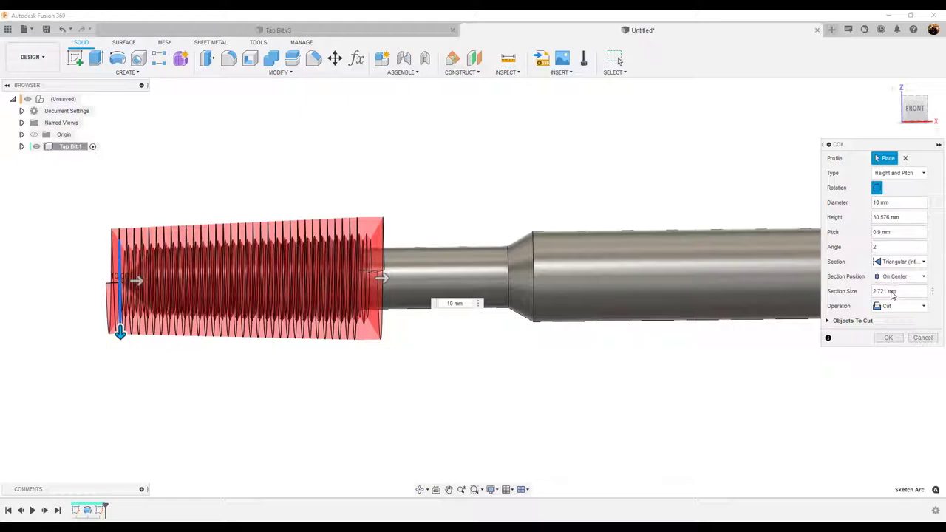
Set the coil's section size to 4 mm and complete the cut to form the thread on the tapered end.
click(901, 295)
text(4)
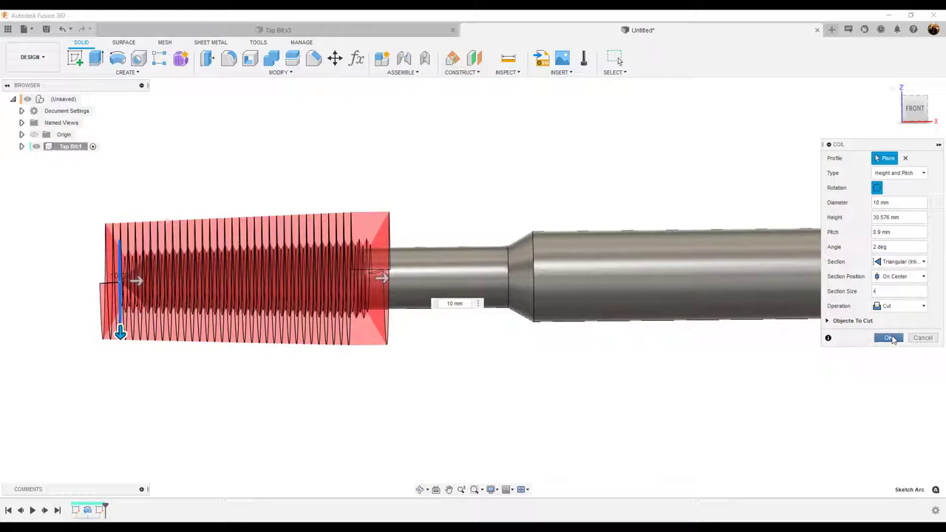
click(888, 338)
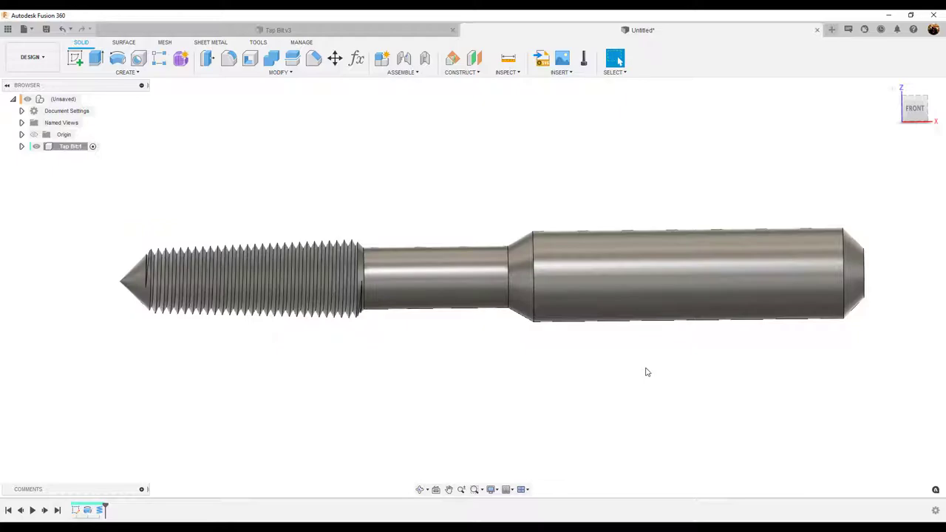
Chamfer the helical crest edge of the thread with an equal distance of 0.06 mm.
scroll(219, 350, up, 5)
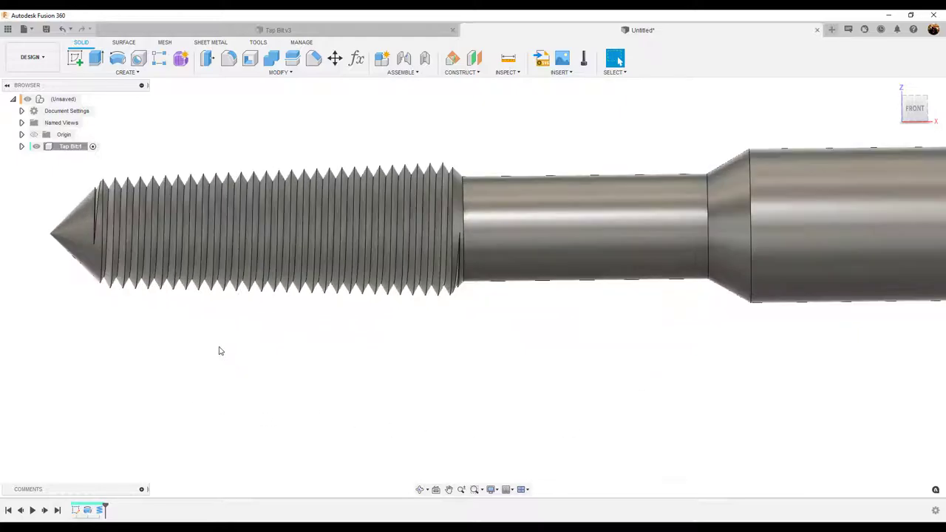
middle_drag(279, 338, 288, 408)
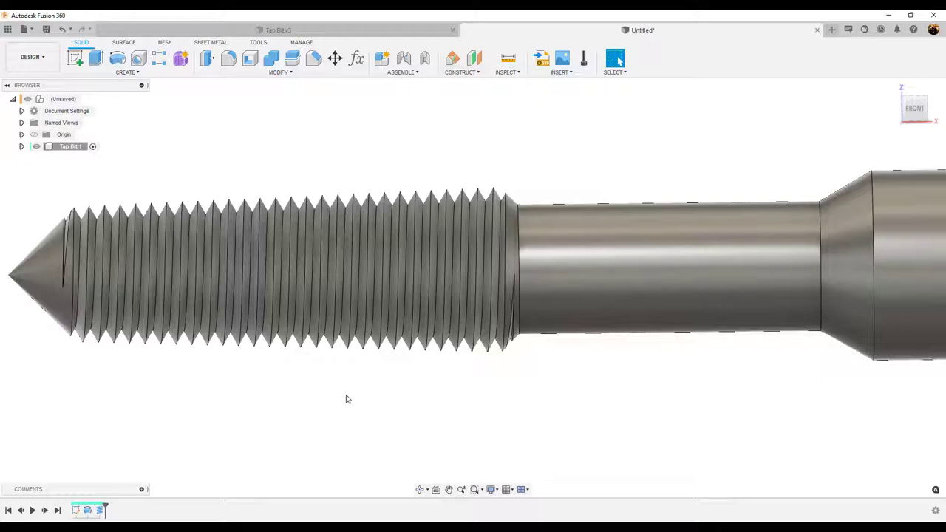
scroll(345, 399, down, 3)
scroll(382, 418, up, 2)
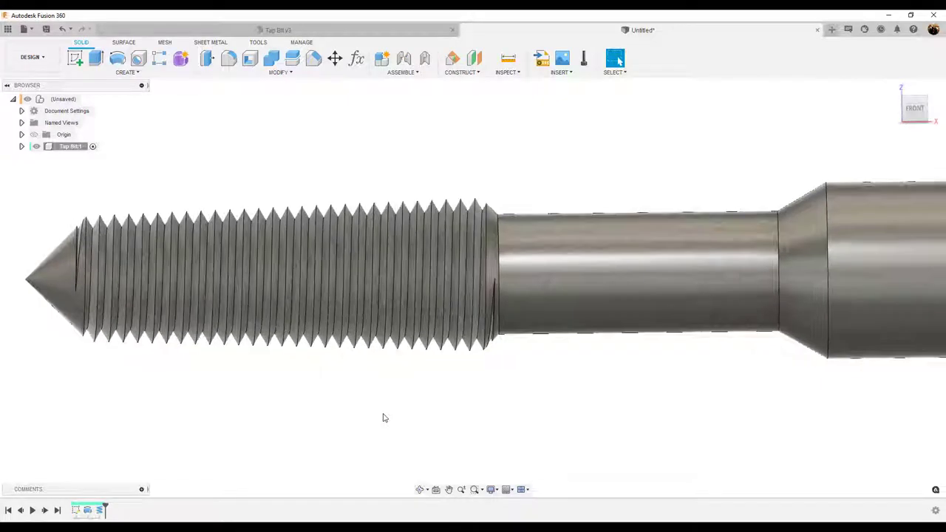
click(275, 74)
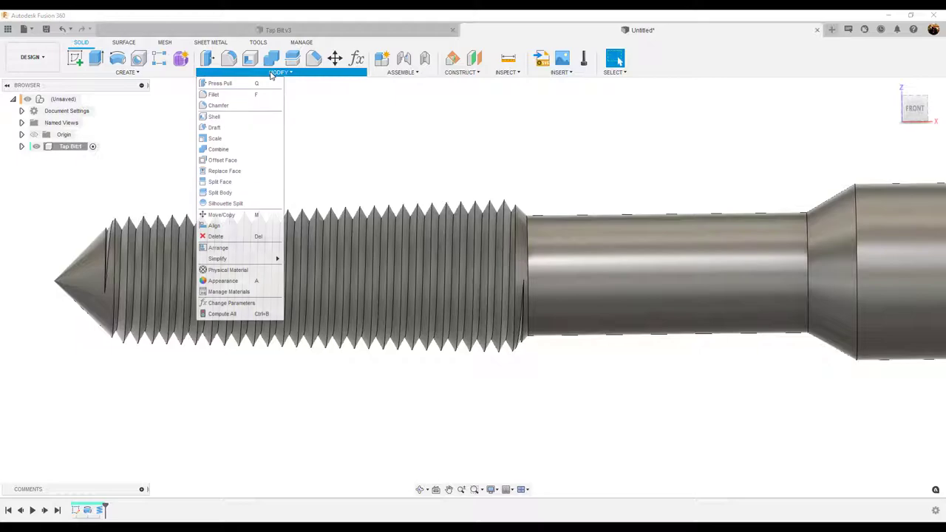
click(236, 106)
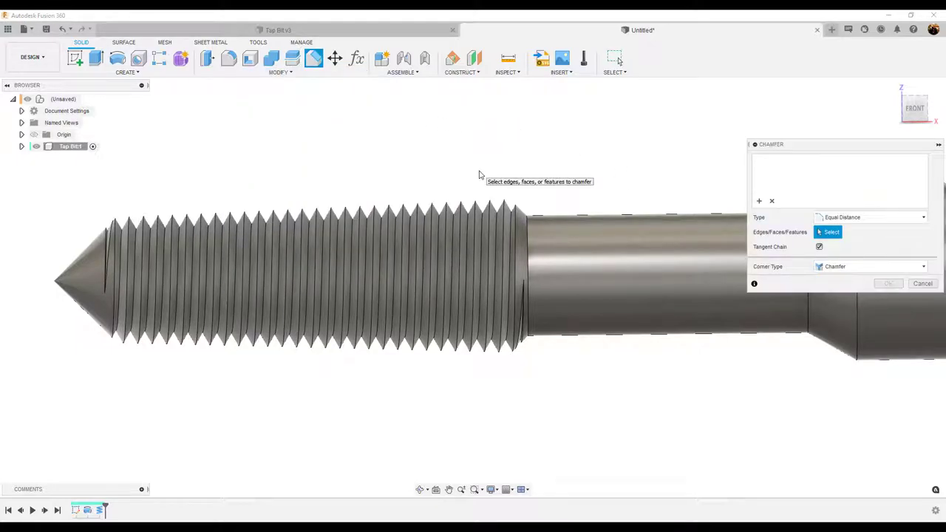
click(432, 208)
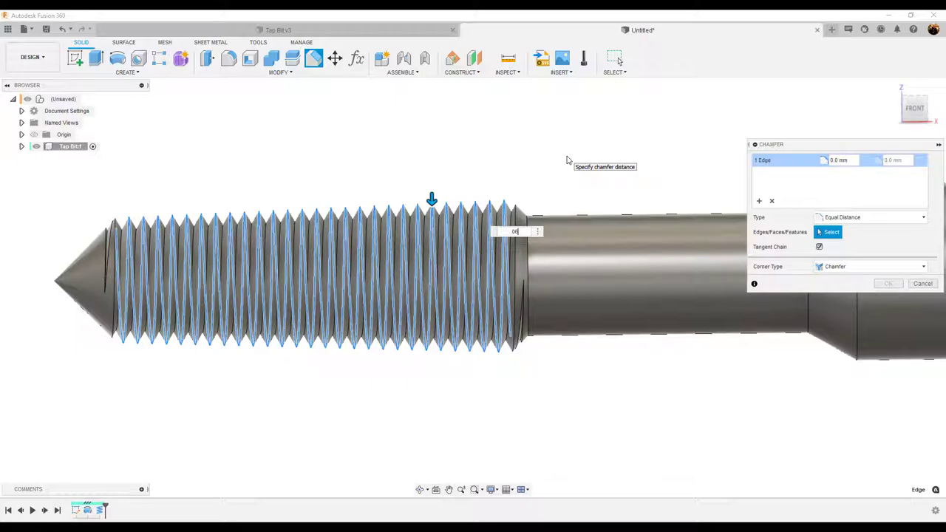
key(Return)
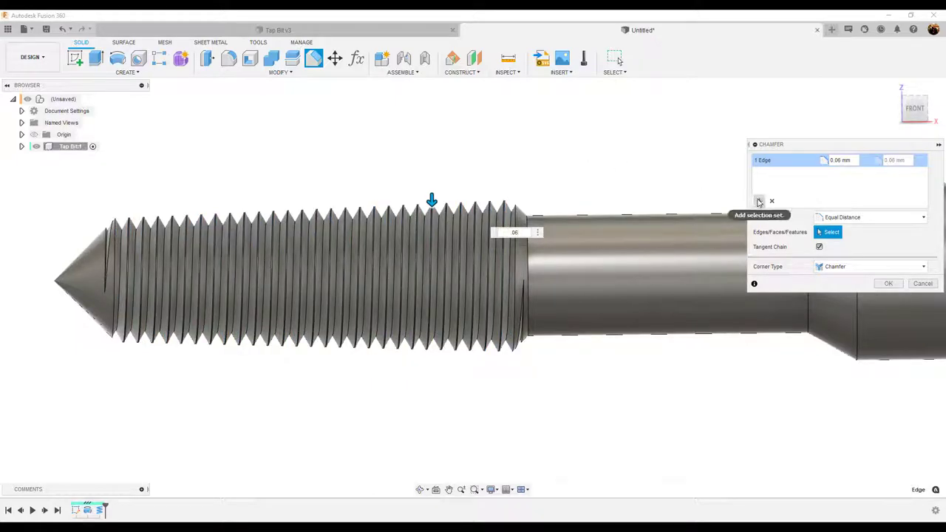
Add a second chamfer selection set for the thread's helical root edge at 0.09 mm and complete the chamfer.
click(760, 202)
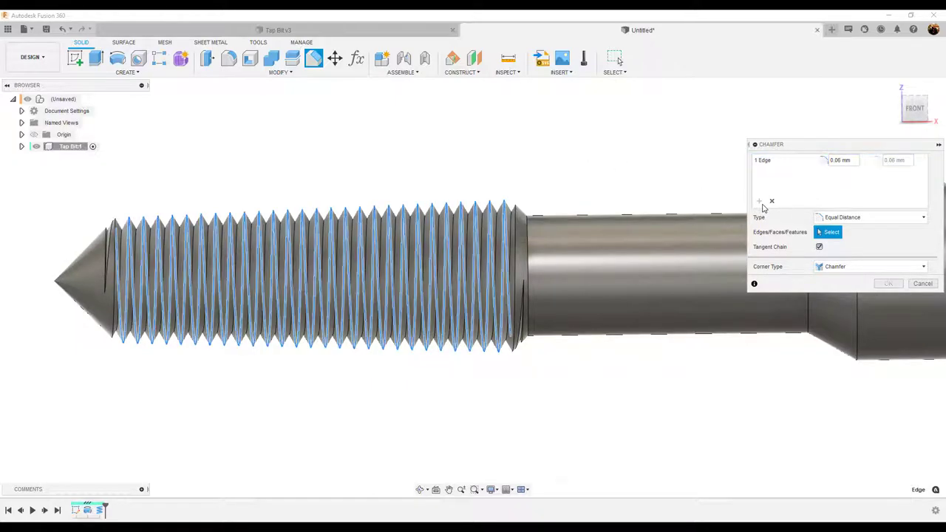
click(453, 217)
text(0.09)
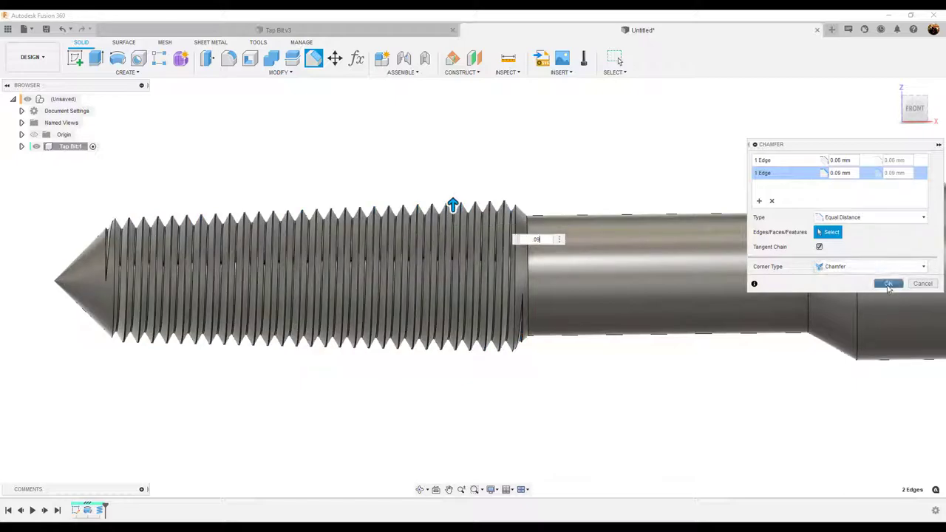
click(888, 285)
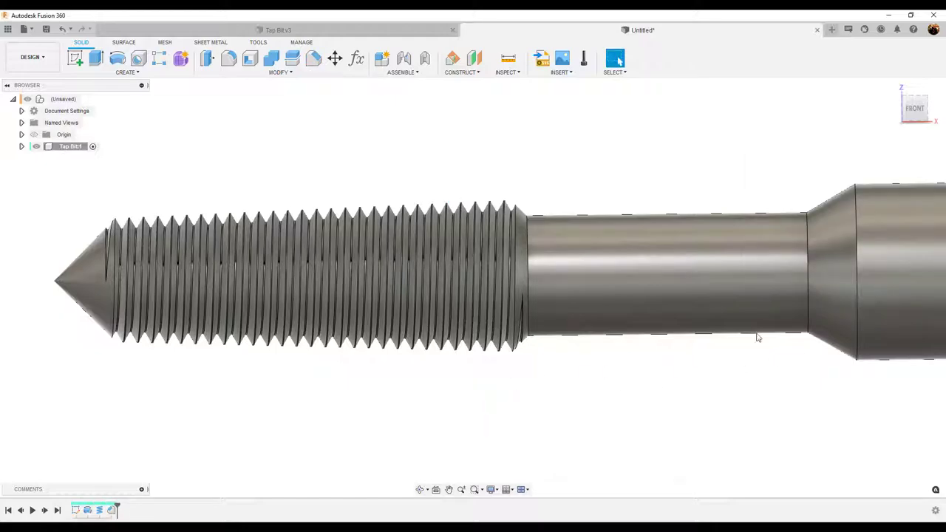
scroll(746, 340, down, 5)
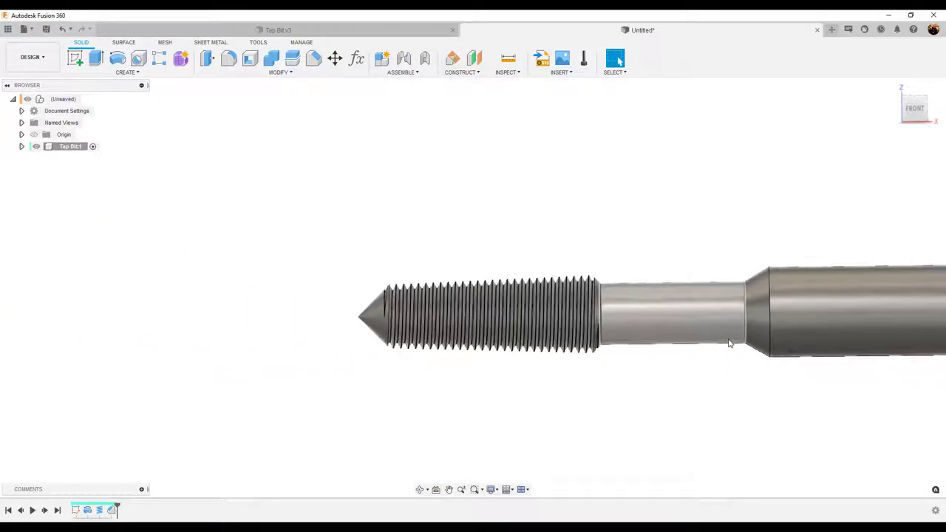
scroll(659, 355, up, 3)
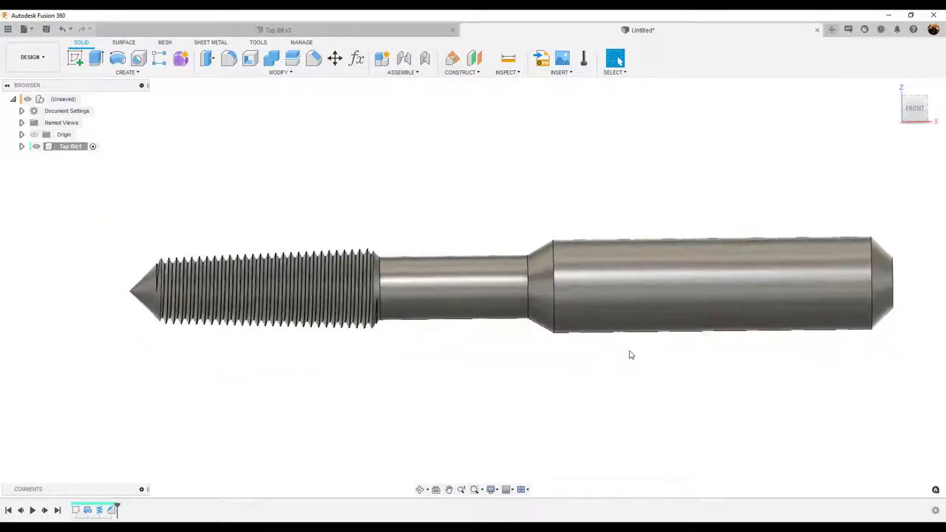
scroll(630, 355, up, 1)
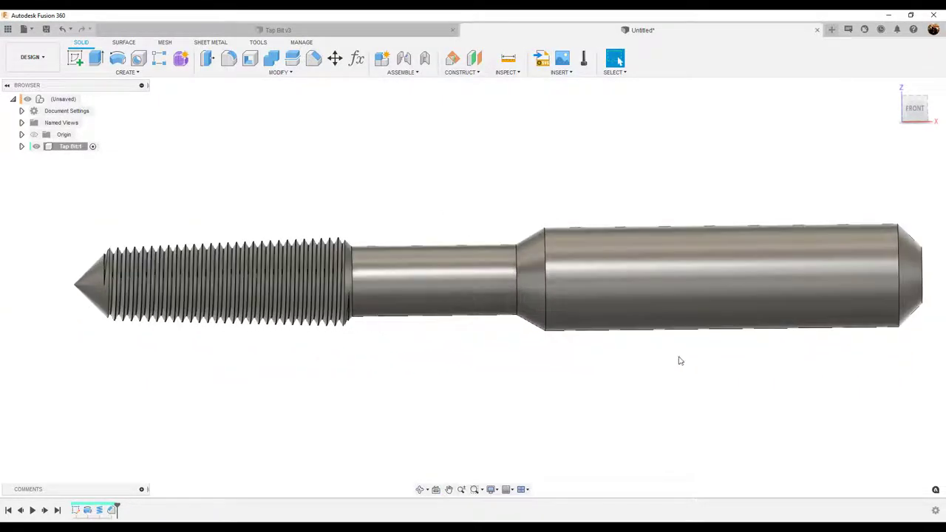
click(915, 108)
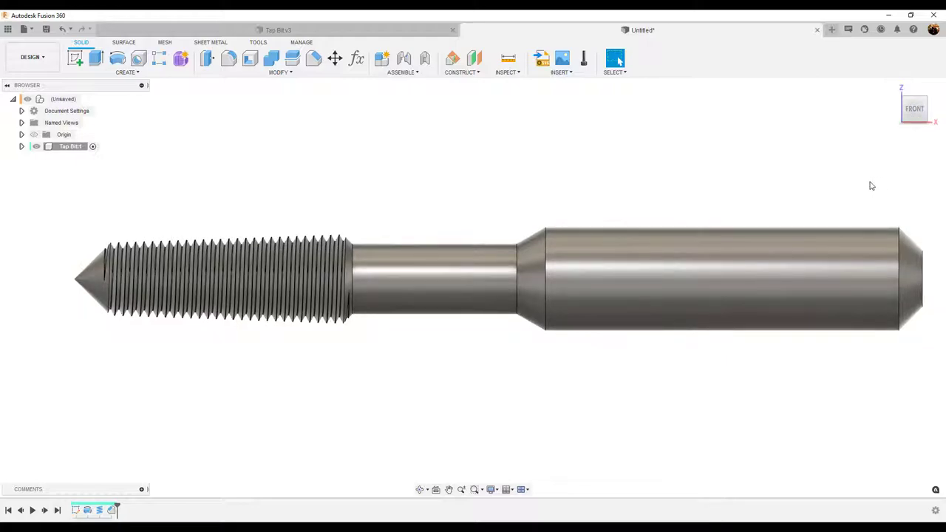
Switch to the finished Tap Bit v3 design and set its visual style to Wireframe with Visible Edges Only.
click(376, 31)
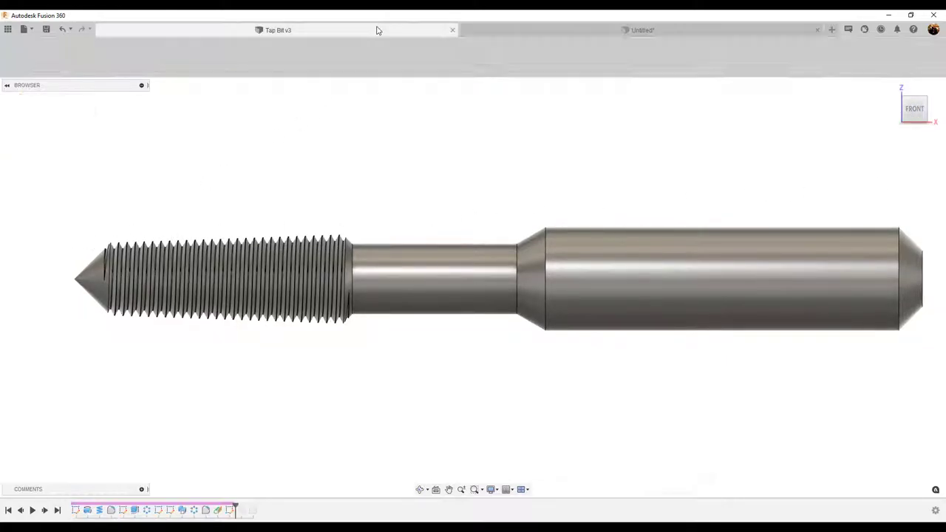
shift+middle_drag(665, 300, 633, 287)
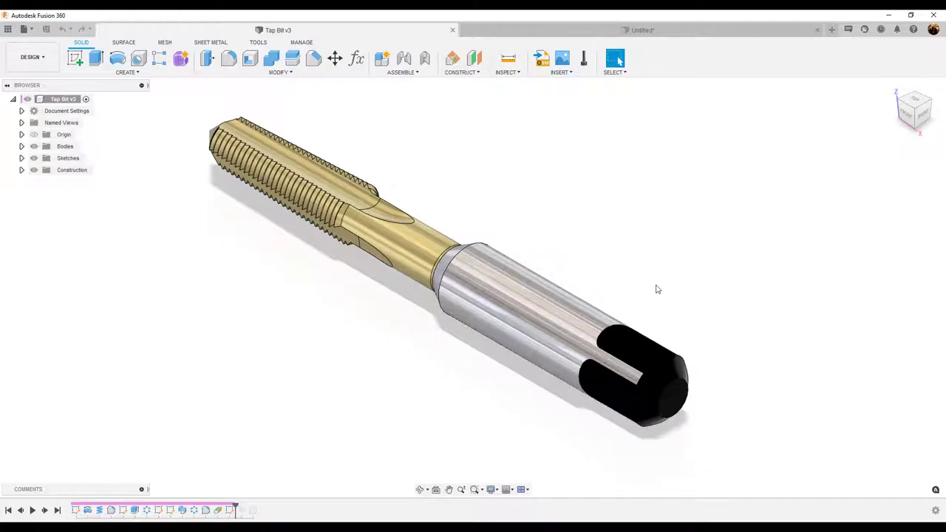
click(491, 489)
mouse_move(514, 401)
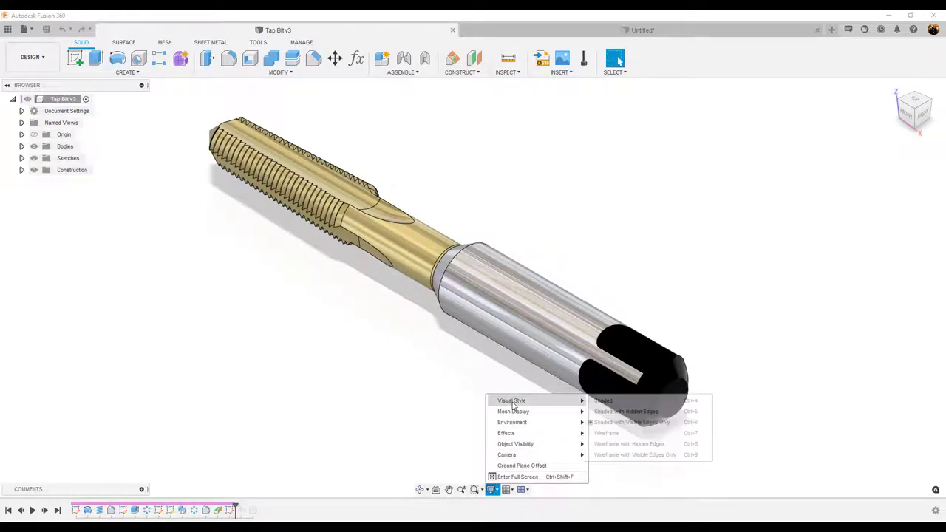
click(634, 455)
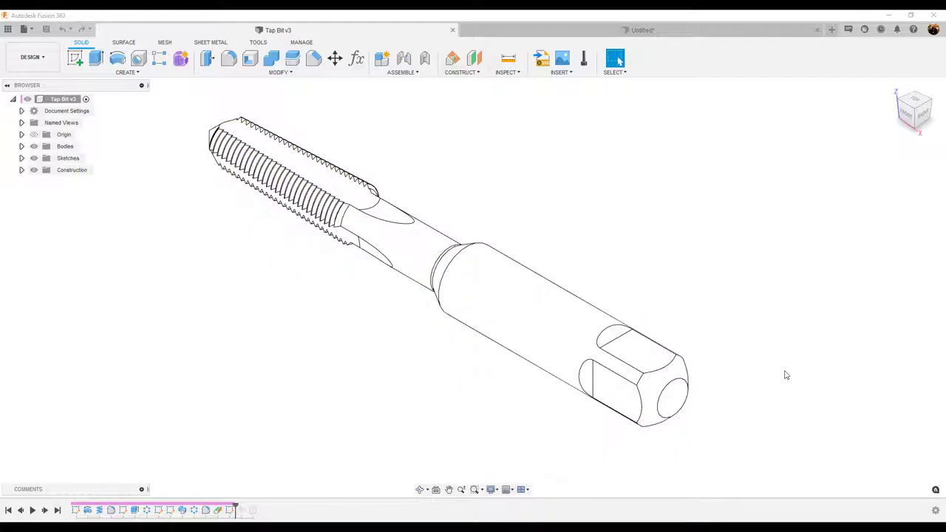
Switch back to the untitled design and start a new sketch on the front origin plane through the tap's axis.
shift+middle_drag(623, 389, 836, 193)
click(735, 34)
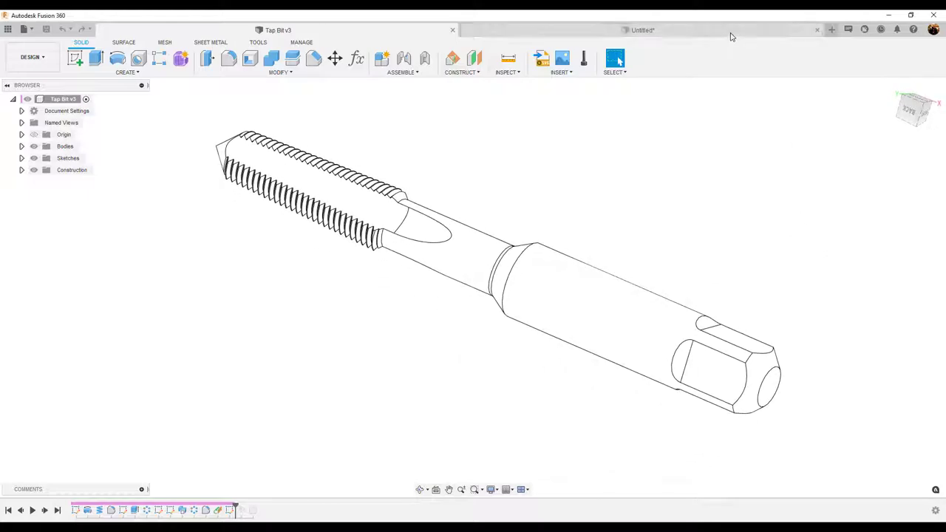
middle_drag(776, 146, 730, 148)
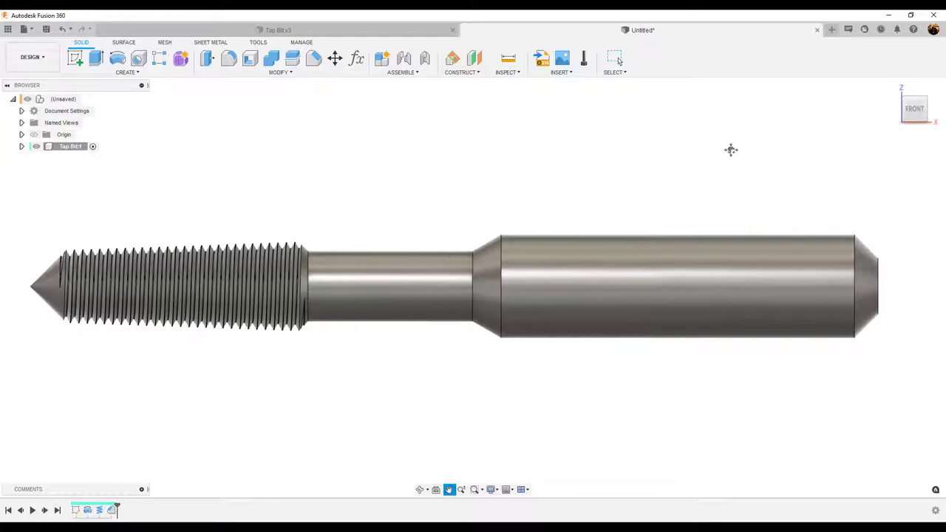
click(75, 58)
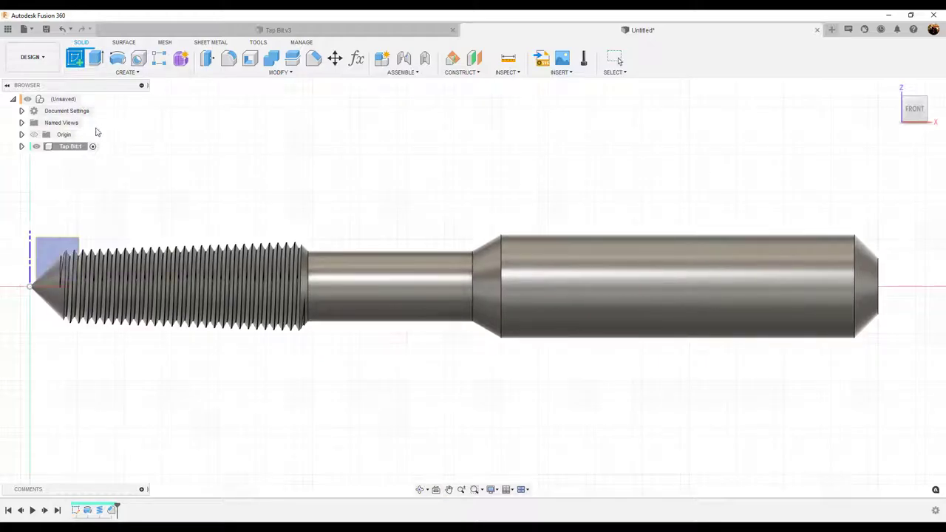
click(53, 253)
middle_drag(737, 264, 229, 234)
mouse_move(652, 226)
middle_down()
mouse_move(479, 205)
mouse_move(616, 186)
mouse_move(570, 184)
mouse_move(535, 207)
middle_up()
scroll(577, 190, down, 2)
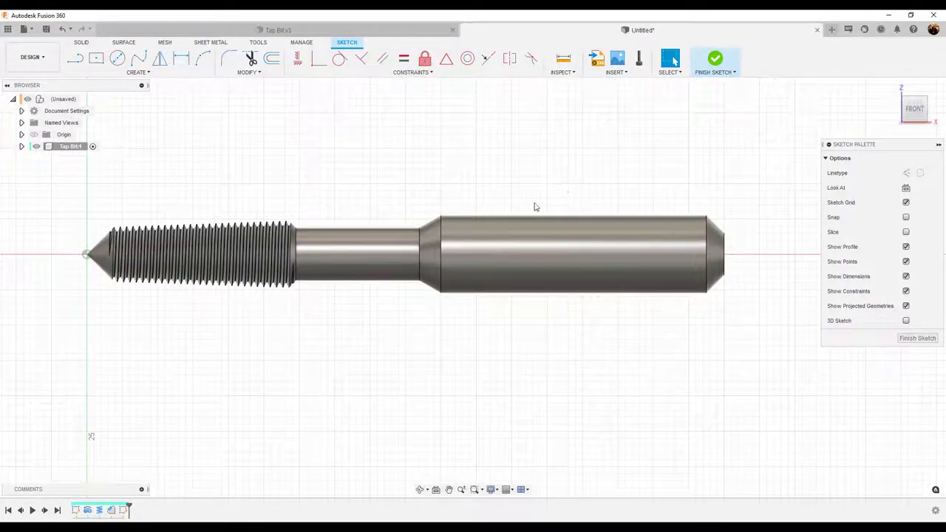
Draw a horizontal construction line from the origin along the tap's axis to just beyond the shank's end face.
click(77, 59)
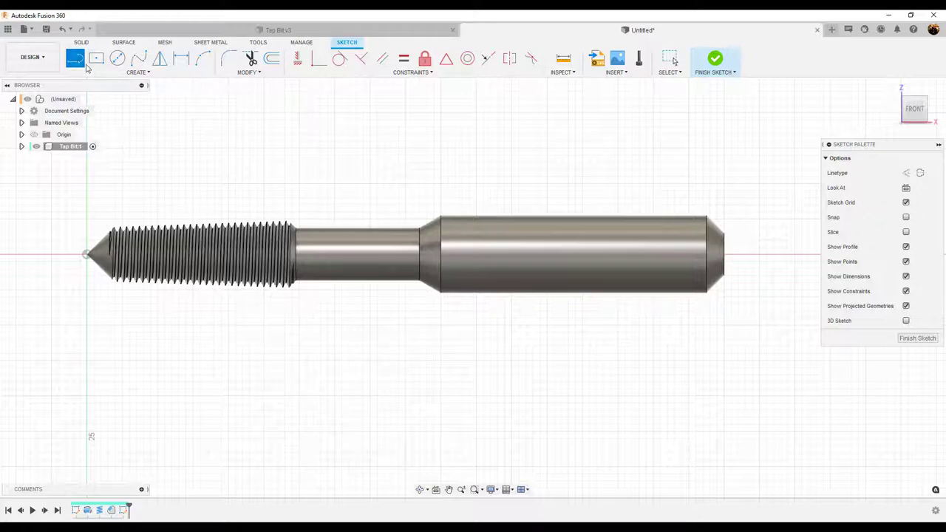
click(907, 173)
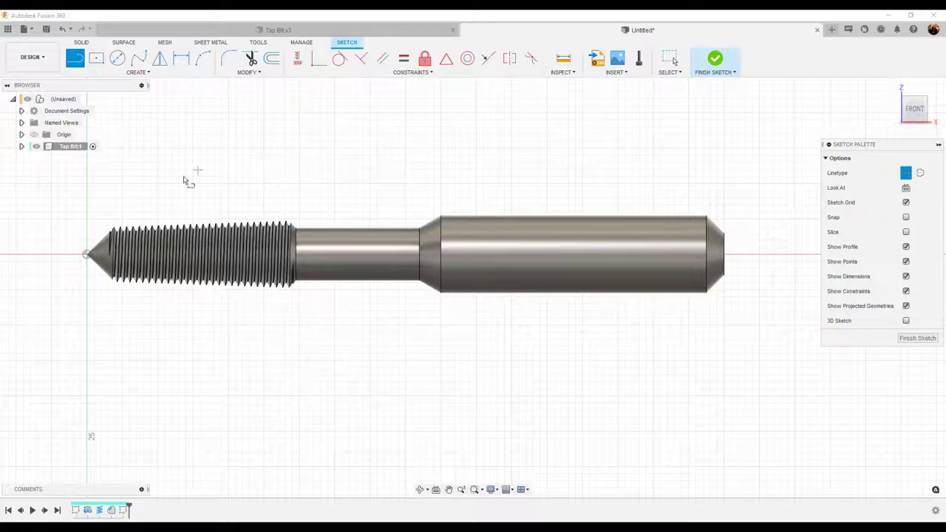
click(87, 256)
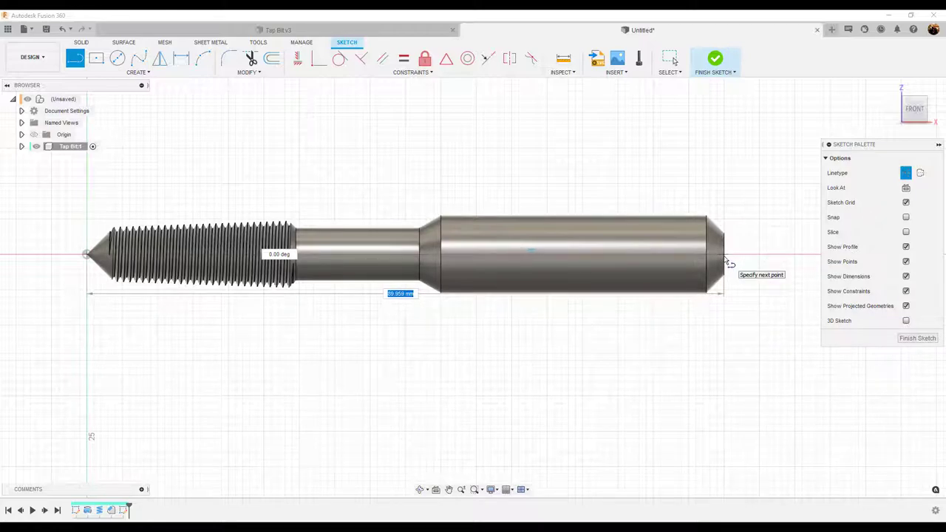
key(Escape)
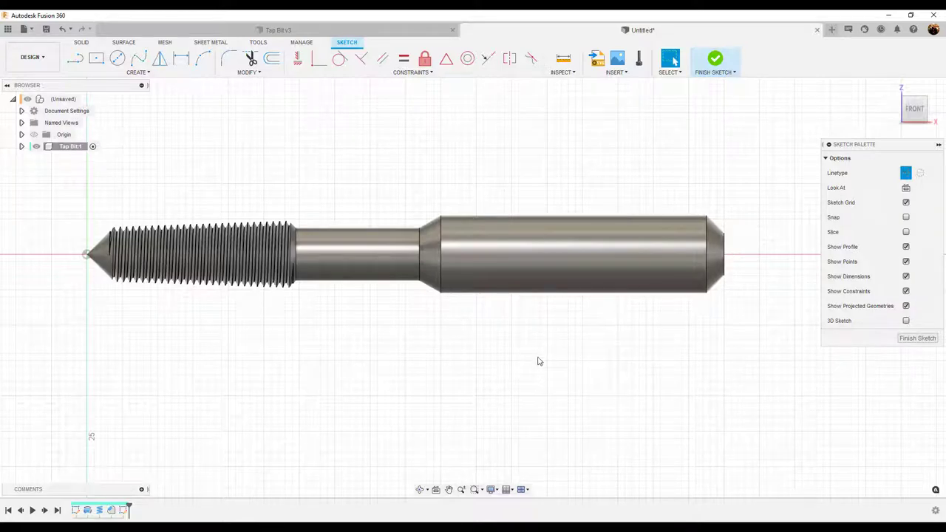
click(75, 58)
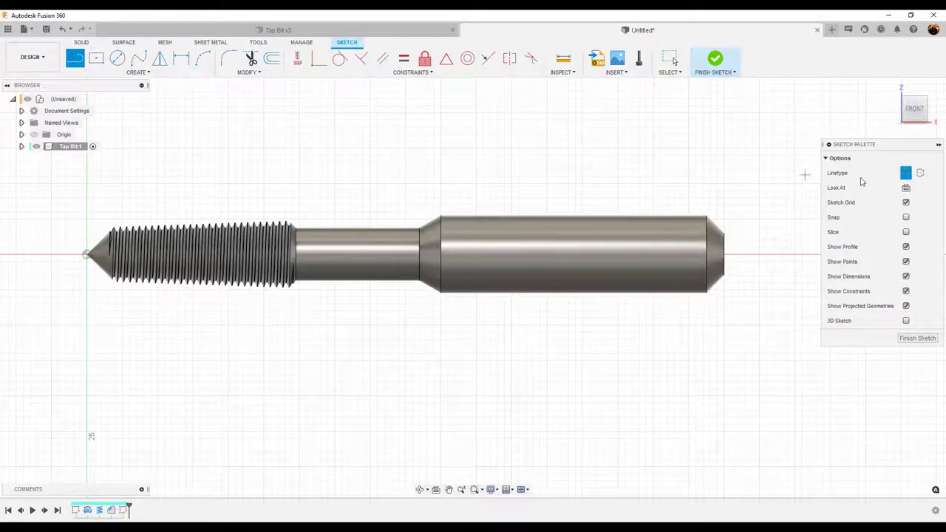
click(88, 256)
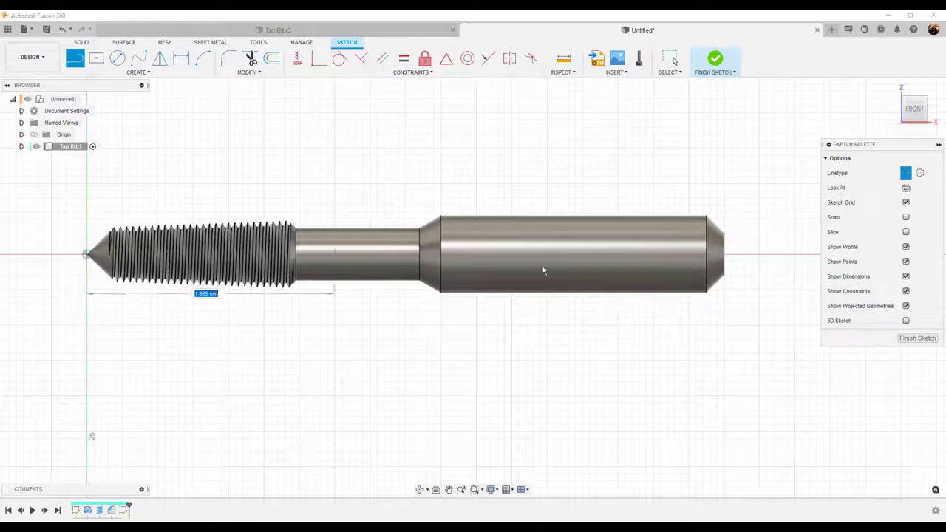
click(743, 256)
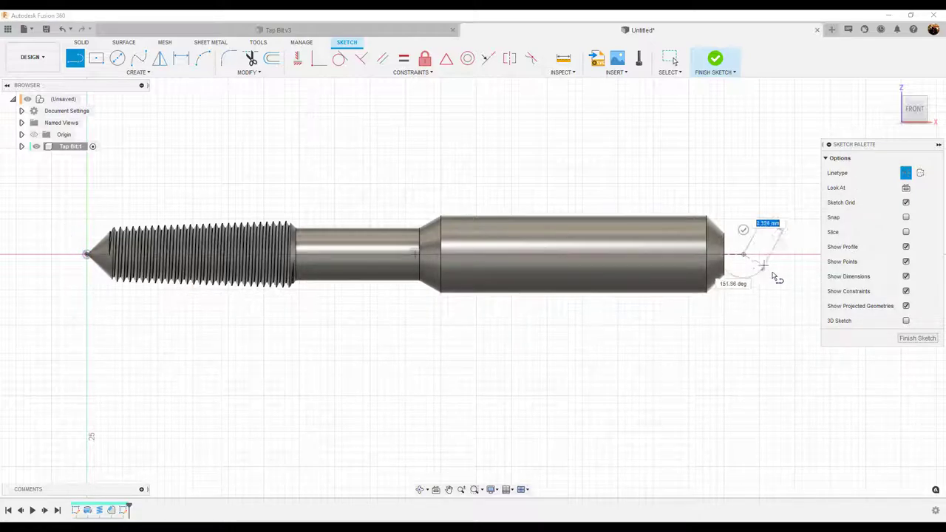
click(743, 229)
scroll(743, 302, up, 3)
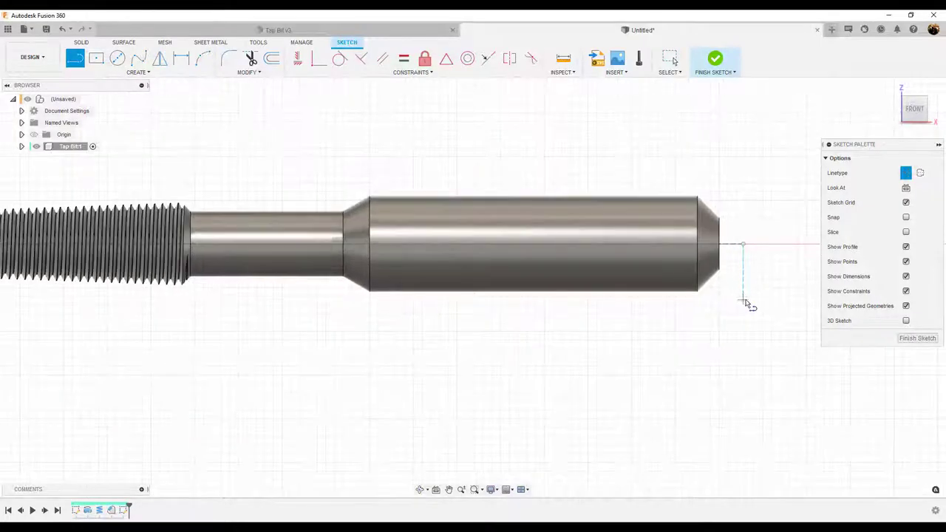
key(Escape)
middle_drag(719, 300, 723, 213)
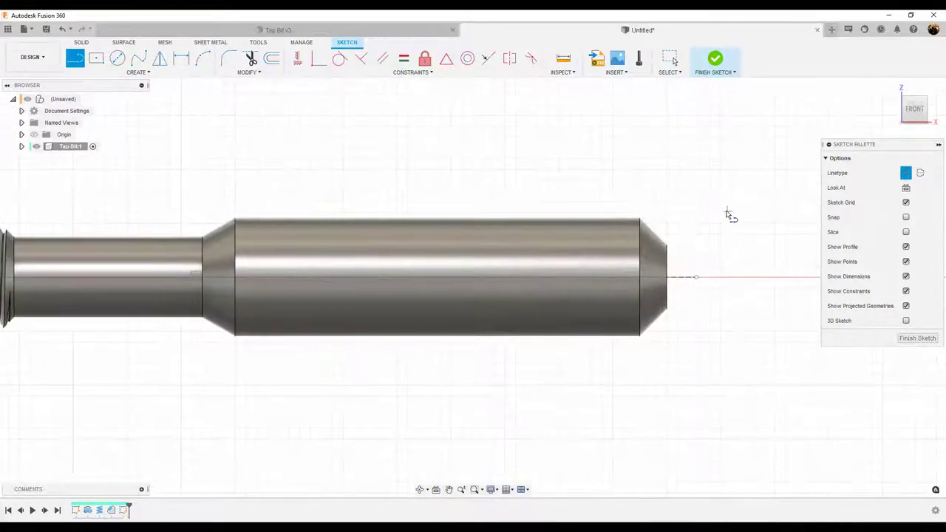
Turn off construction linetype and sketch a 2-point rectangle about 18 by 7.2 mm over the upper rear end of the shank.
key(l)
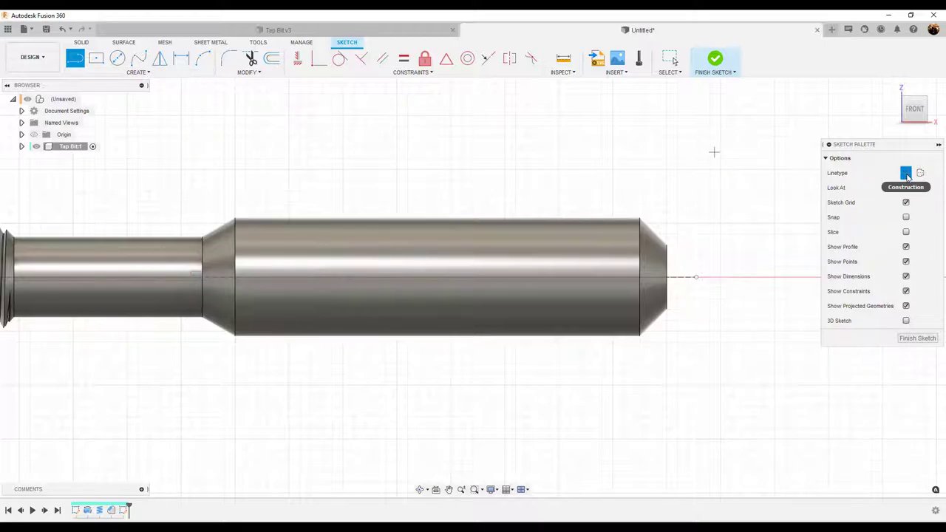
click(131, 73)
mouse_move(109, 95)
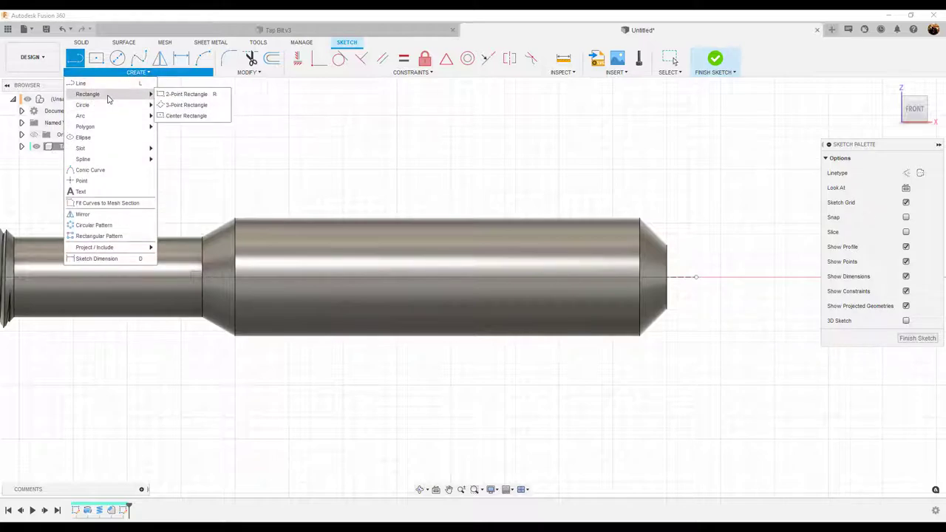
click(179, 95)
click(463, 185)
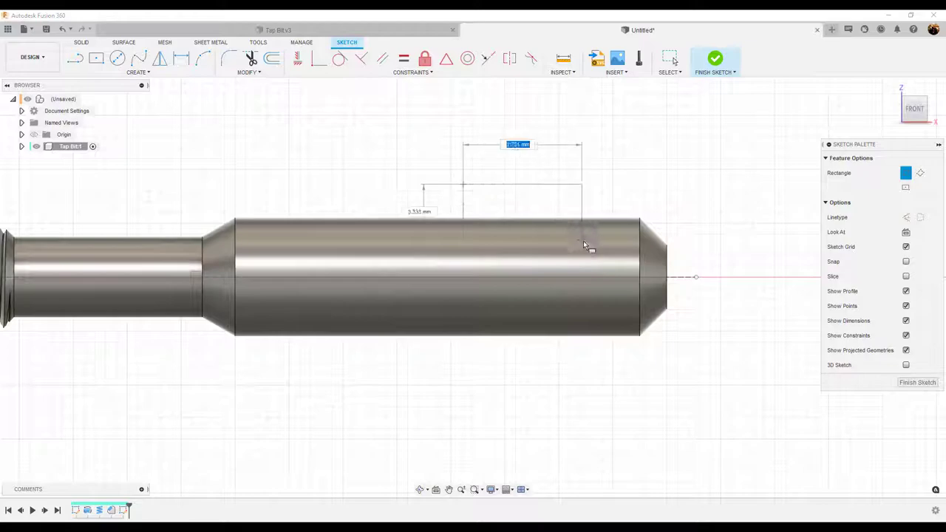
click(657, 261)
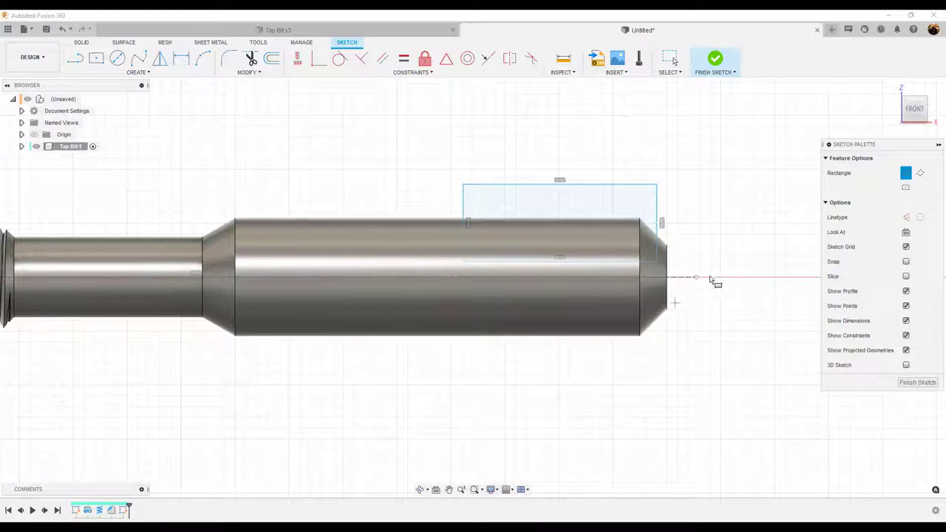
scroll(717, 240, up, 2)
middle_drag(717, 243, 667, 221)
click(489, 58)
click(603, 173)
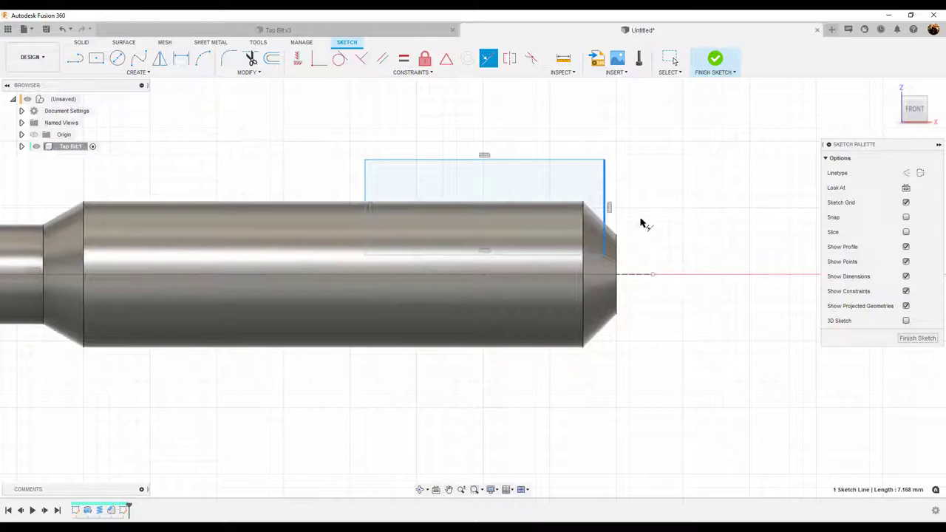
key(Escape)
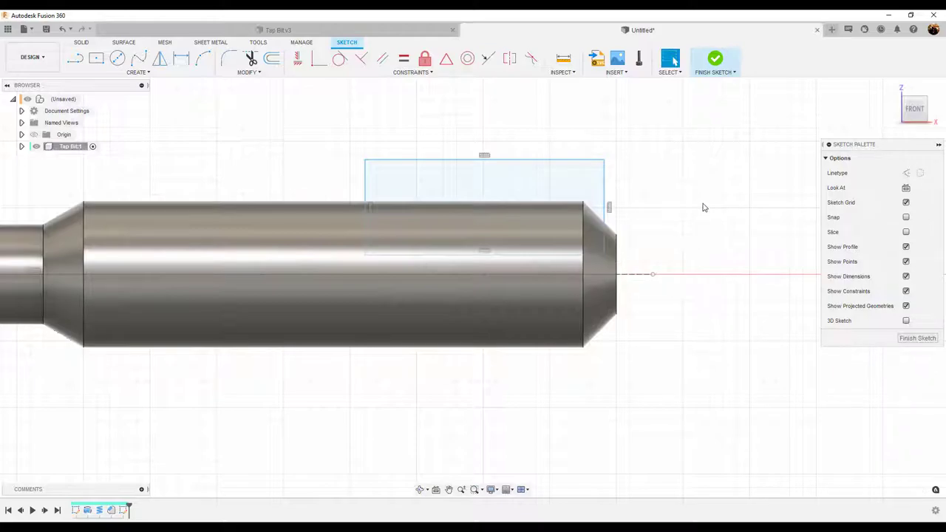
Project the shank's flat end edge into the sketch.
key(p)
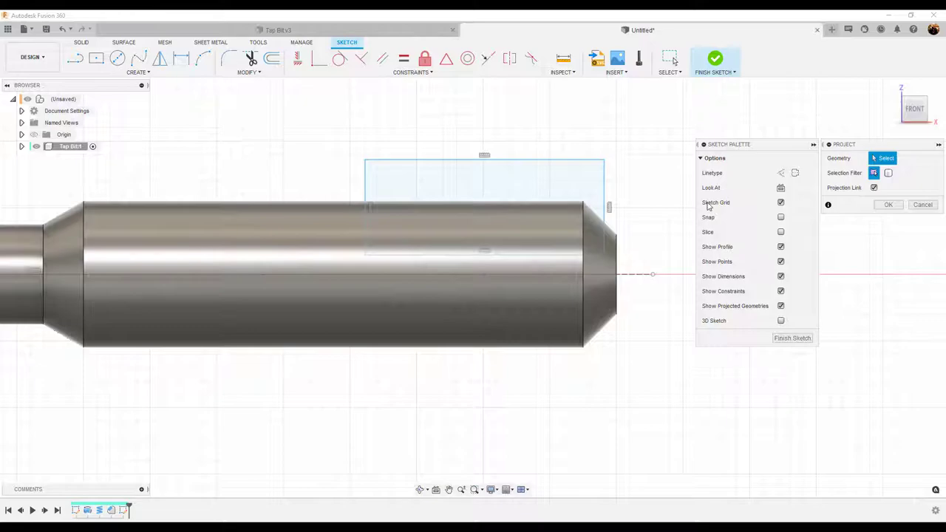
click(617, 262)
click(888, 206)
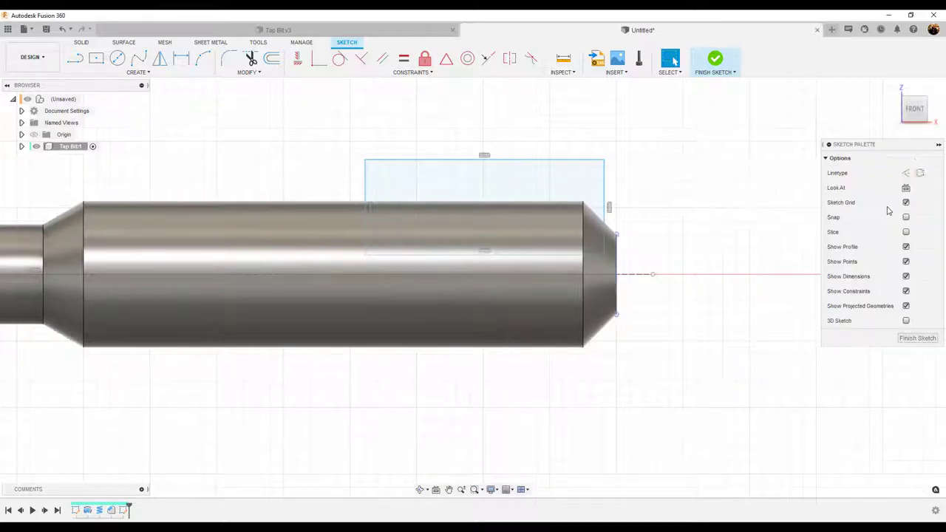
Make the rectangle's rear vertical side collinear with the projected end edge of the shank.
scroll(664, 352, up, 2)
scroll(664, 352, down, 2)
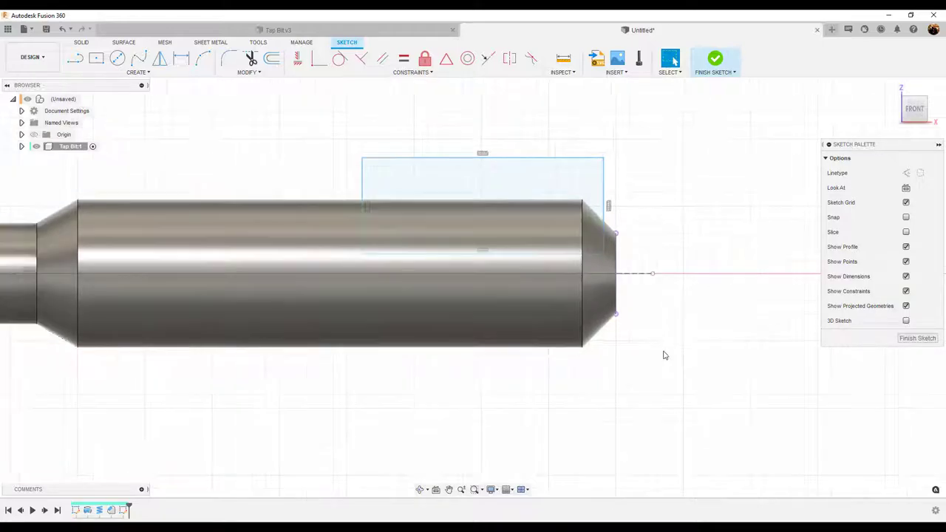
click(488, 58)
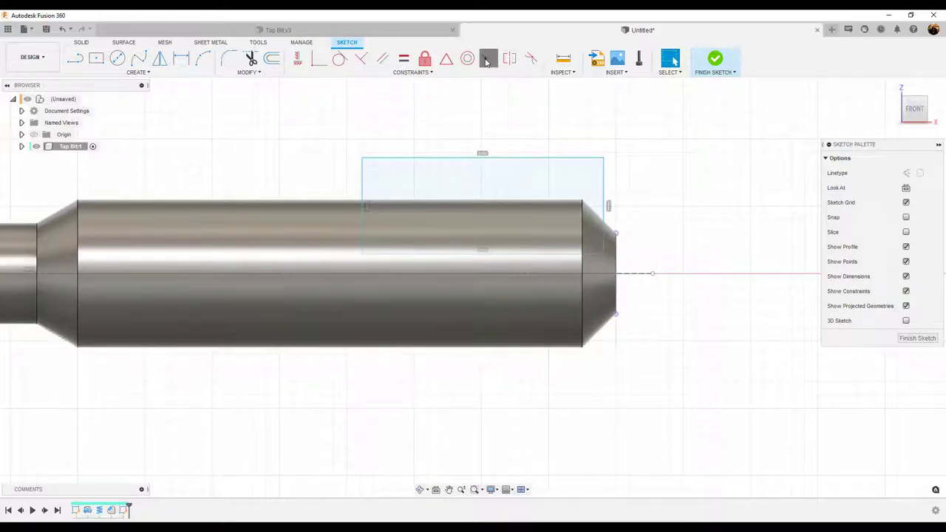
click(605, 176)
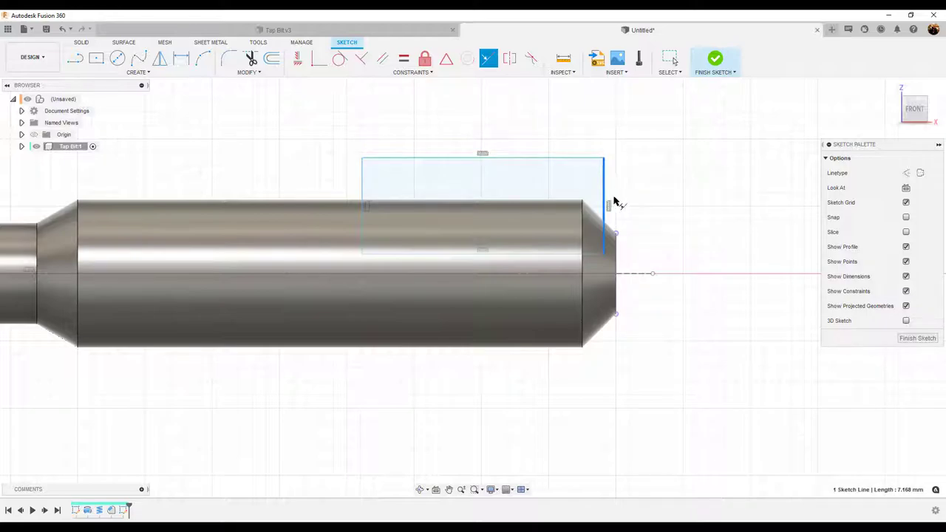
click(616, 258)
Dimension the rectangle's rear vertical side to 3.5 mm and place the dimension close to the rectangle.
scroll(705, 265, up, 1)
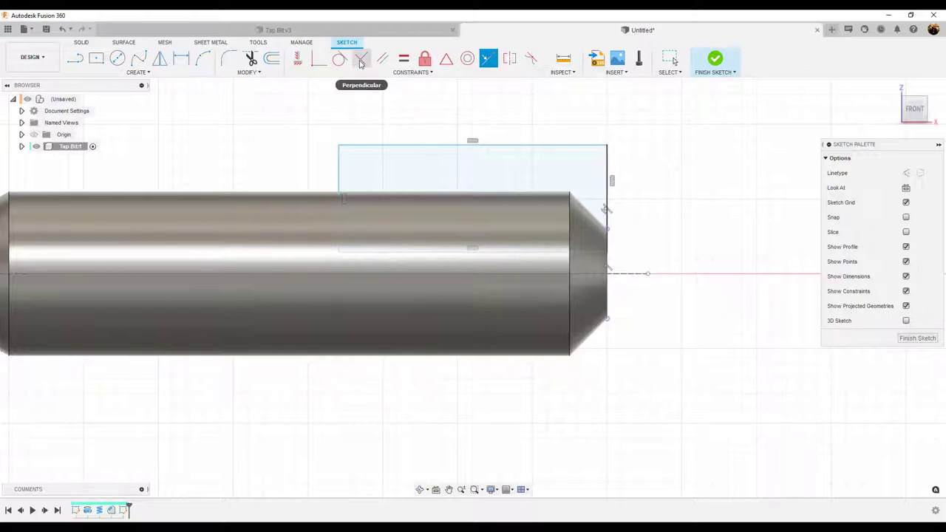
click(181, 60)
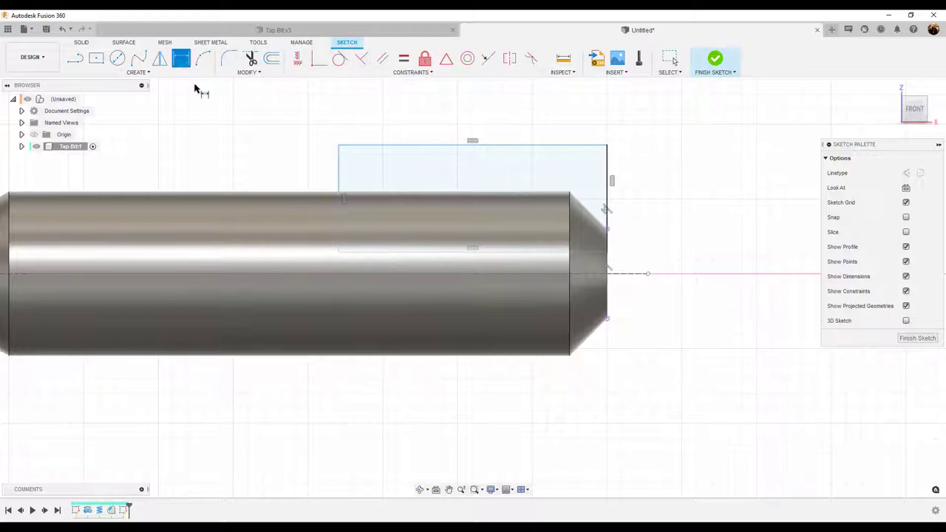
click(607, 168)
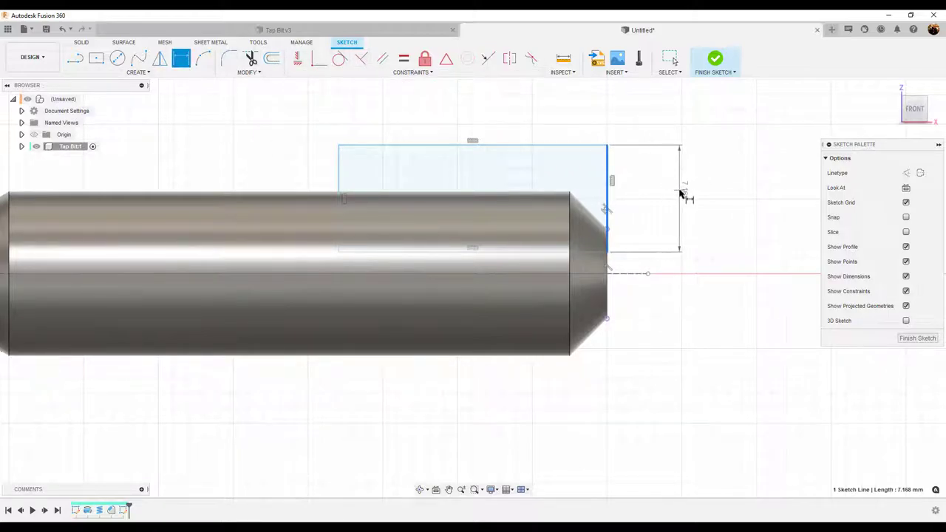
click(681, 193)
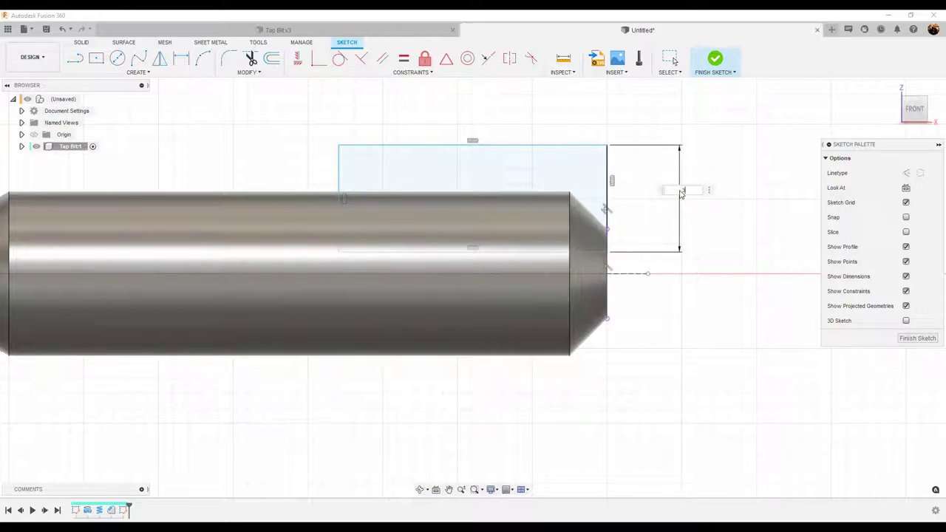
text(3.5)
key(Return)
scroll(680, 192, down, 3)
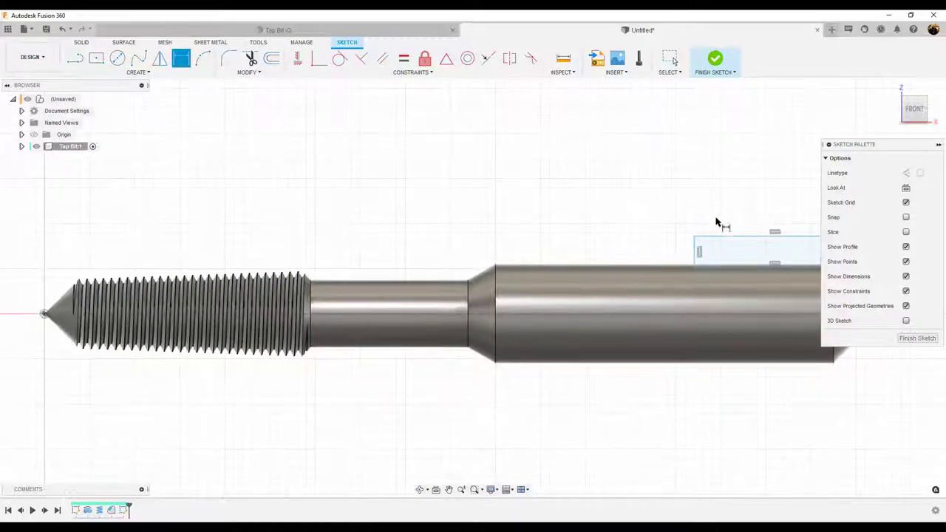
scroll(543, 238, up, 5)
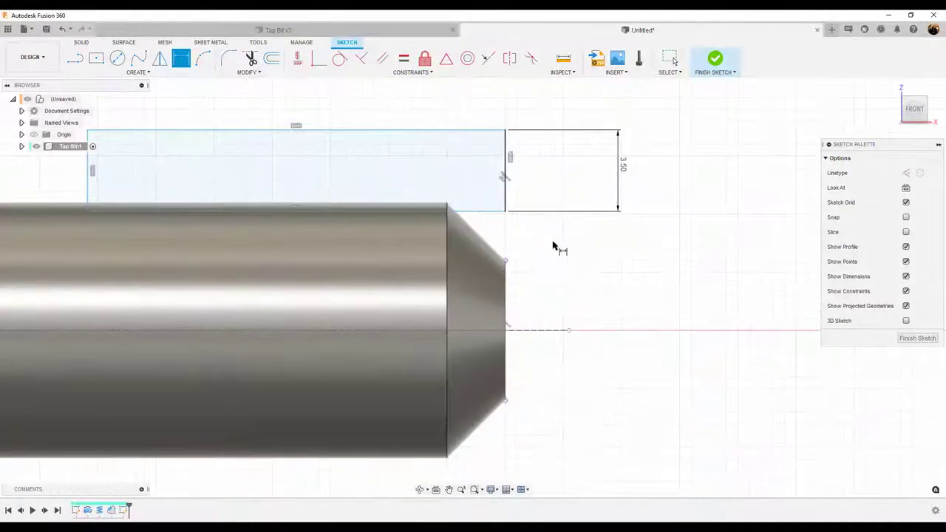
drag(617, 172, 529, 172)
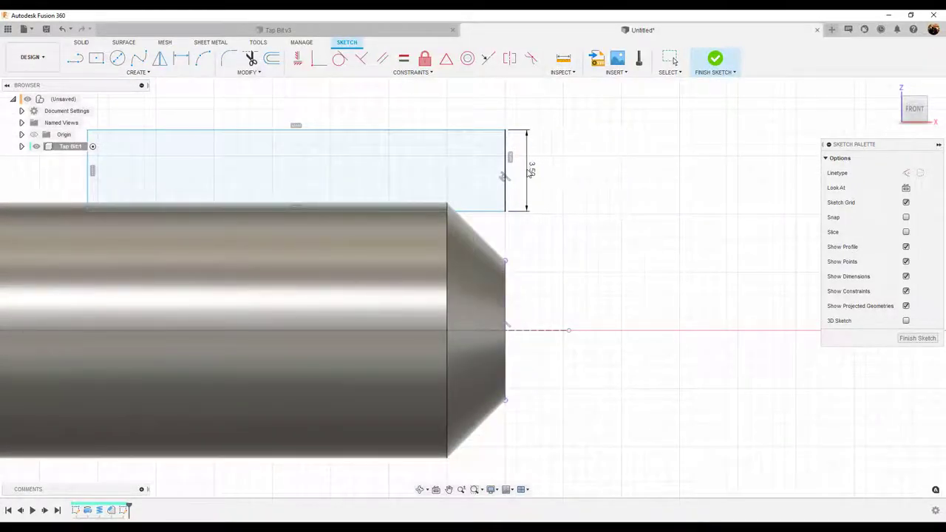
Dimension the distance from the rectangle's lower edge to the construction centerline as 4.5 mm.
middle_drag(562, 259, 584, 229)
key(d)
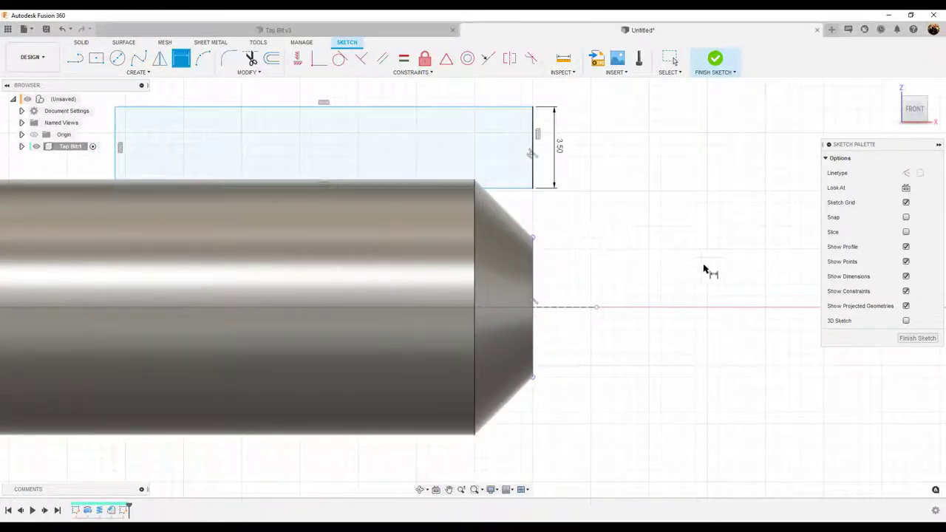
click(508, 189)
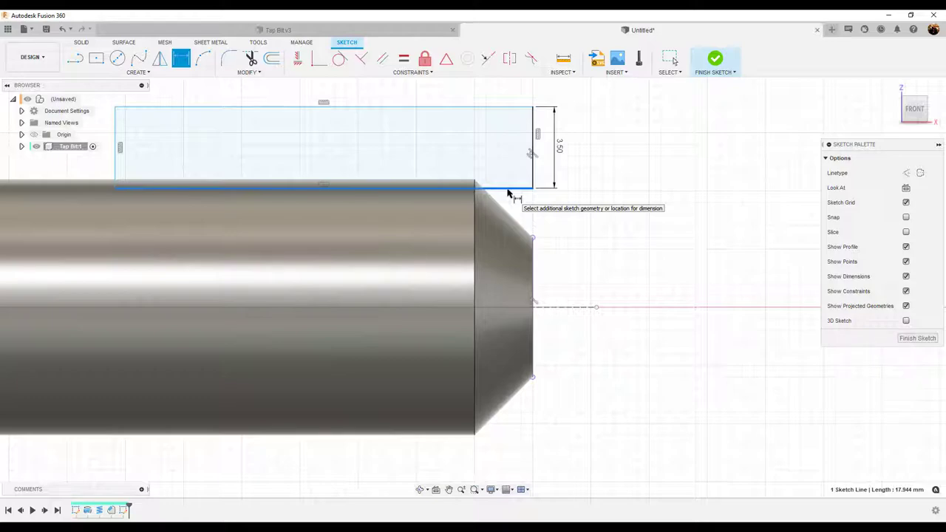
click(498, 311)
click(596, 256)
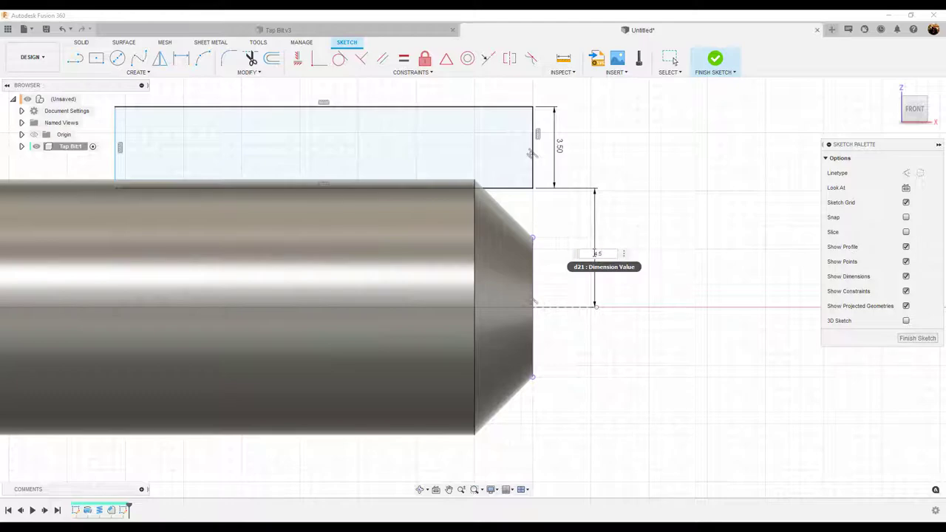
text(4.5)
key(Return)
middle_drag(660, 153, 728, 148)
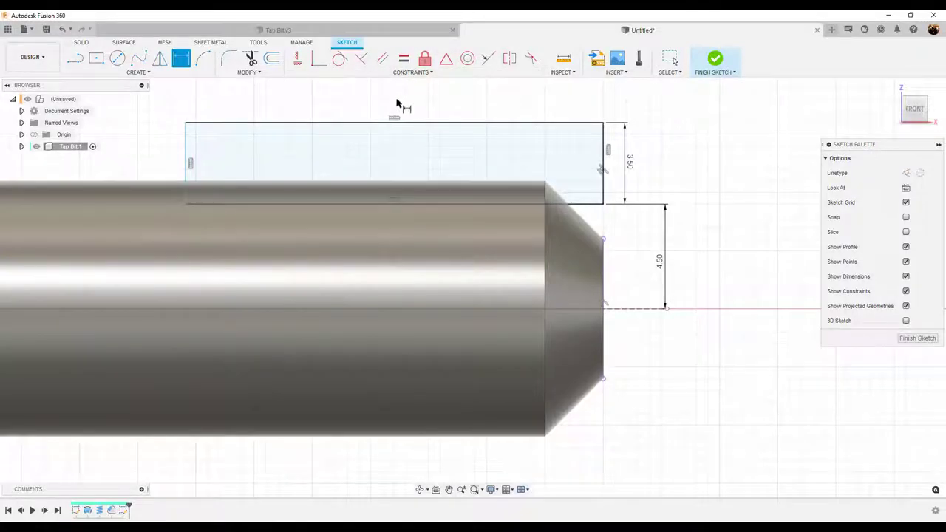
Dimension the rectangle's upper edge to a length of 13 mm, placing the dimension above the rectangle.
scroll(438, 96, up, 2)
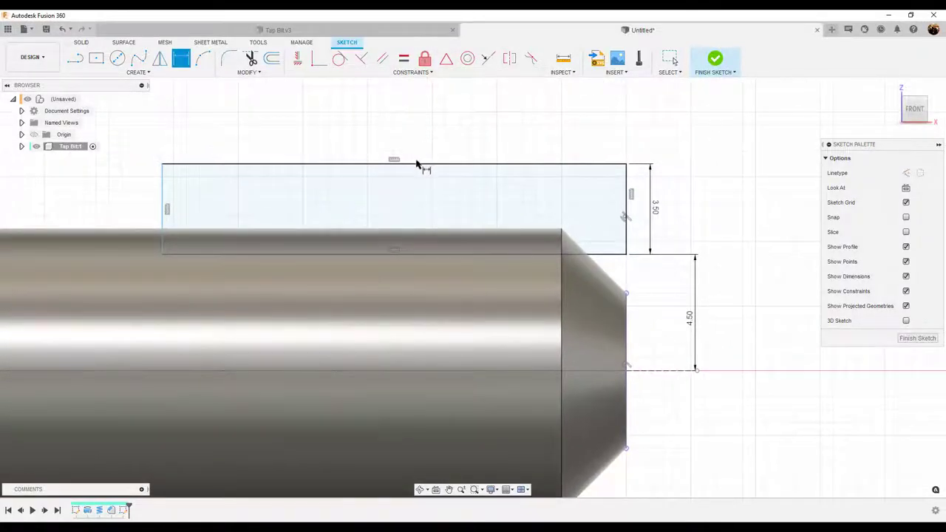
click(415, 165)
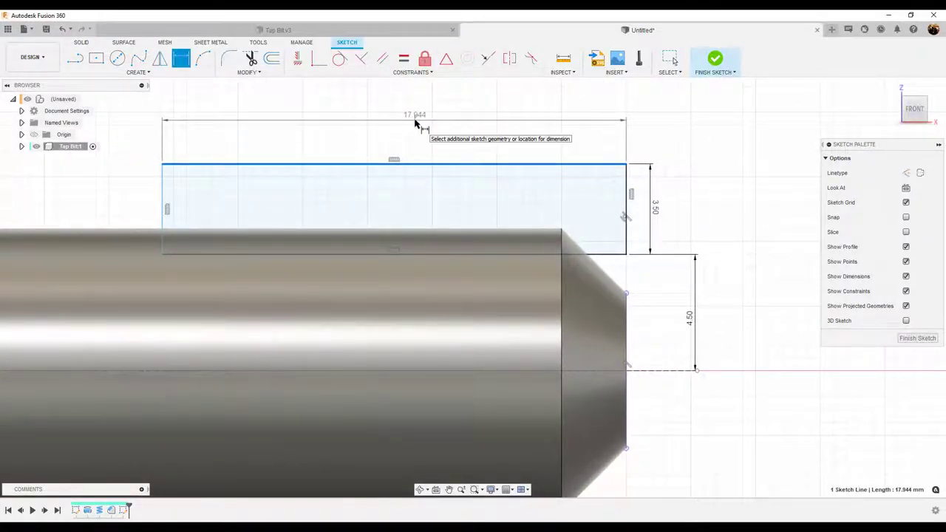
click(415, 124)
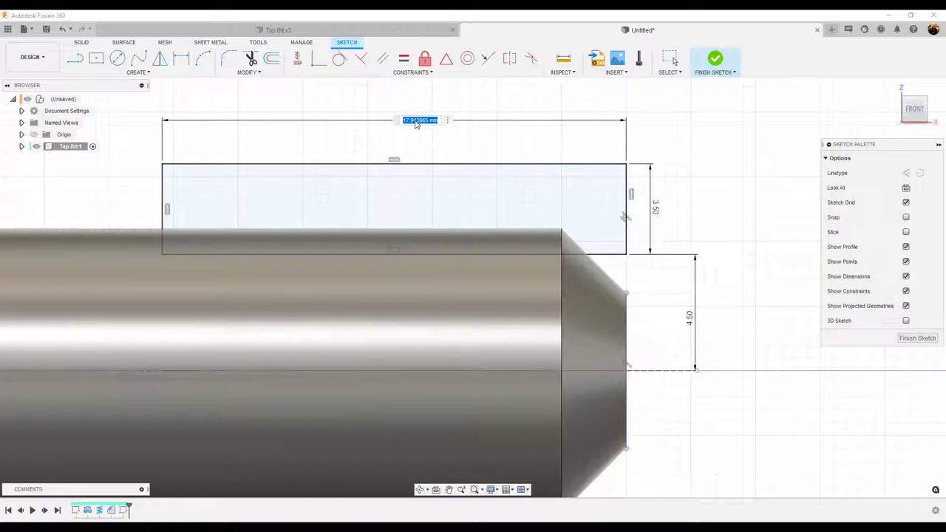
text(13)
key(Return)
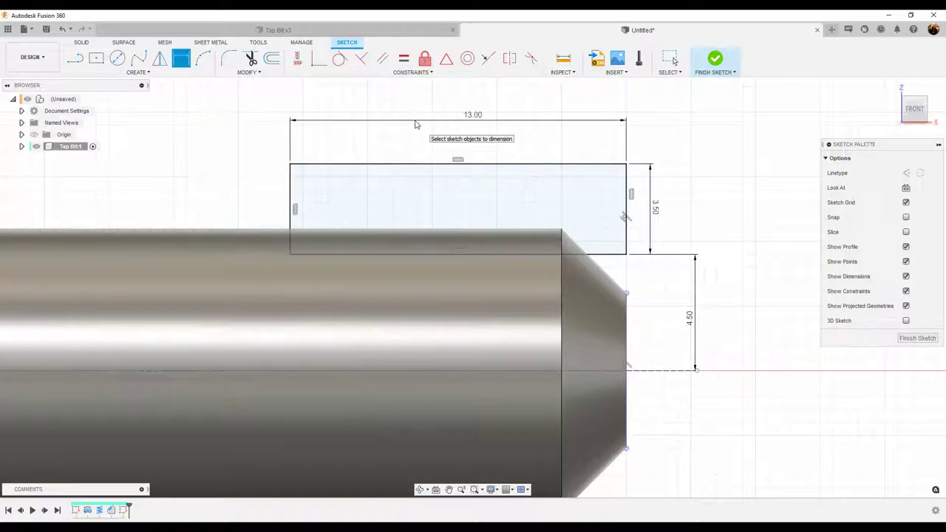
Fillet the rectangle's lower corner farthest from the shank end with a 2 mm radius and finish the sketch.
click(230, 62)
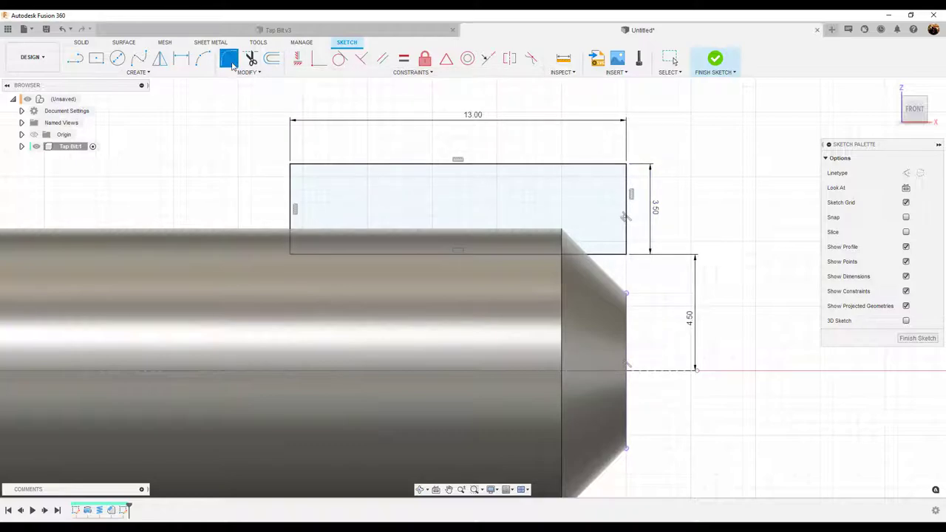
text(2)
click(293, 256)
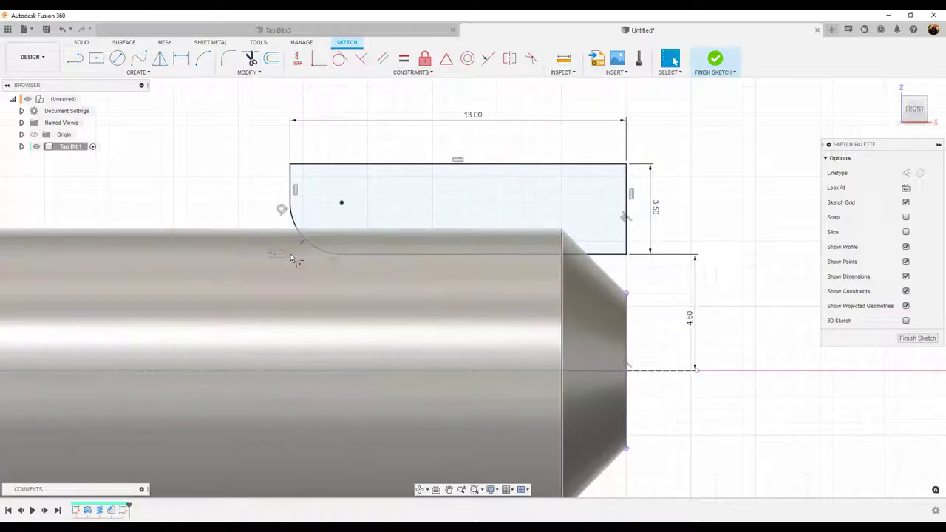
scroll(767, 275, down, 2)
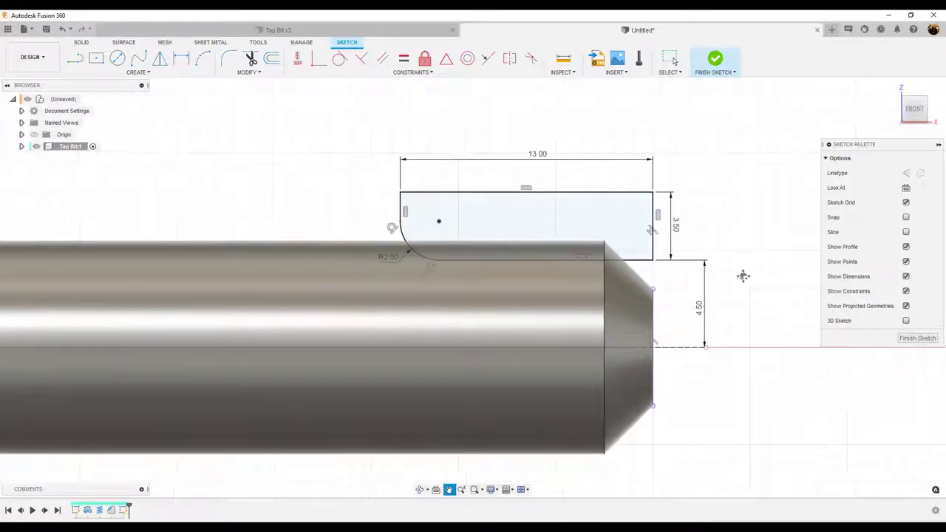
scroll(699, 291, up, 3)
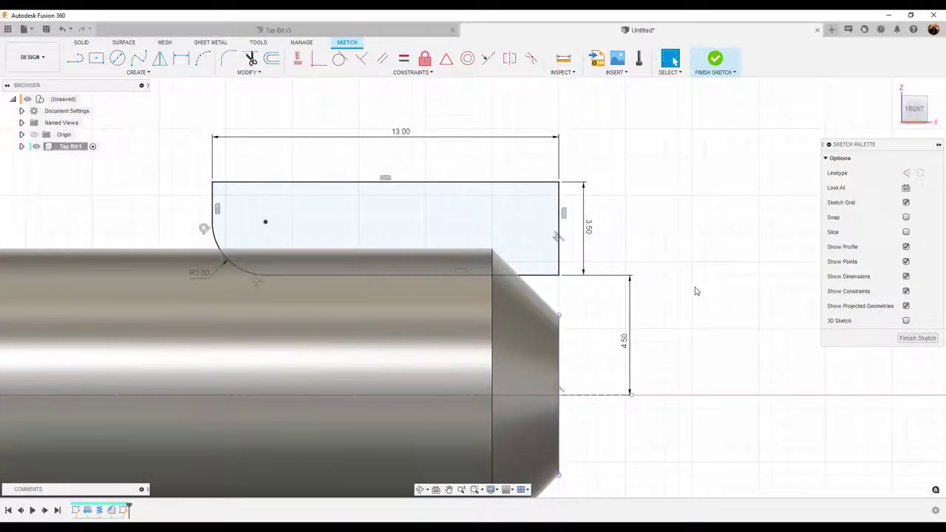
click(917, 338)
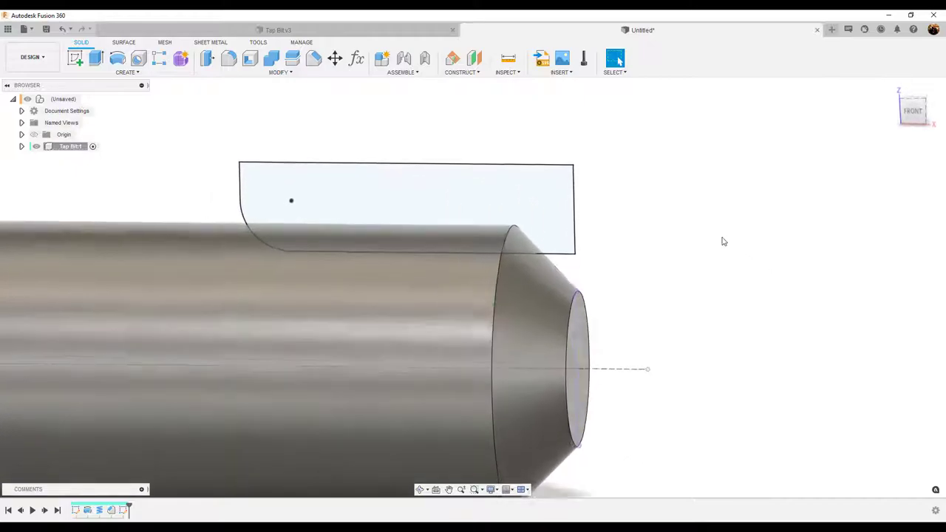
Extrude the rounded rectangle profile as a symmetric cut with extent All to form a flat on the shank end.
click(102, 72)
click(85, 126)
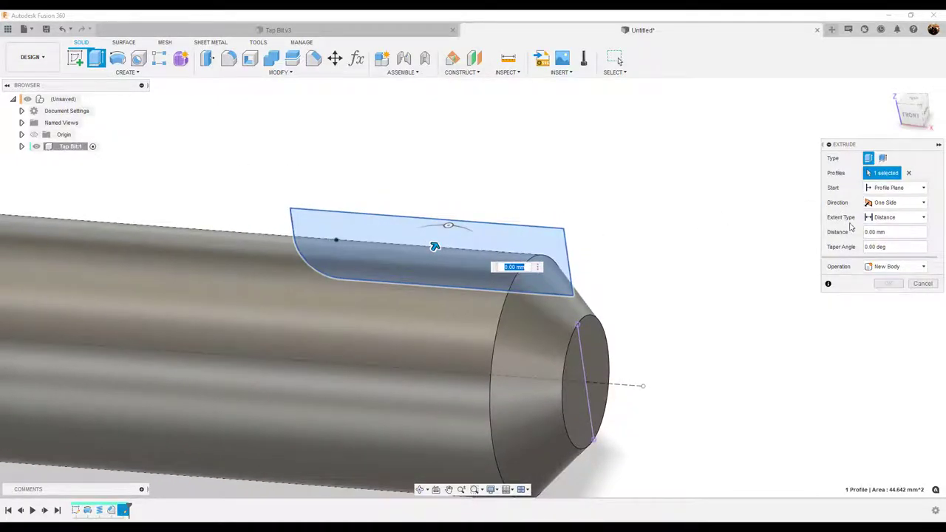
click(894, 202)
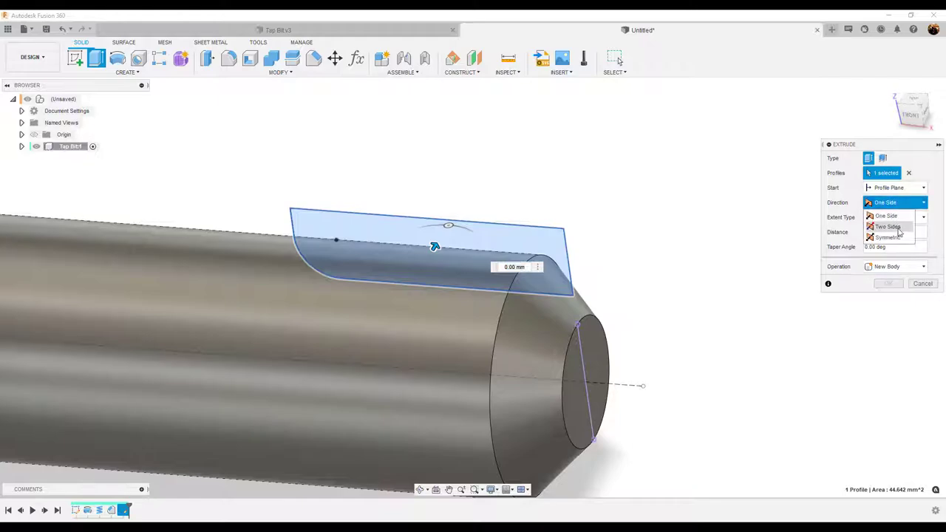
click(897, 236)
click(896, 217)
click(891, 227)
click(892, 244)
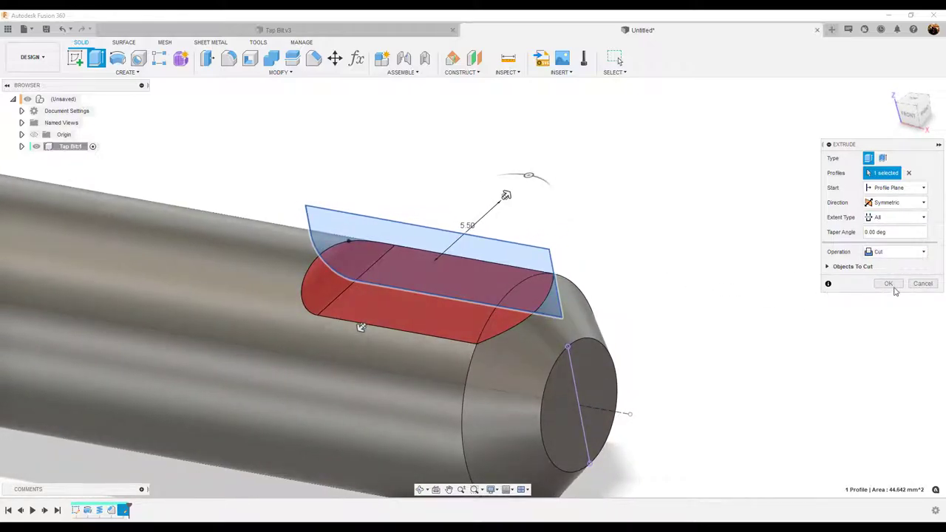
click(889, 284)
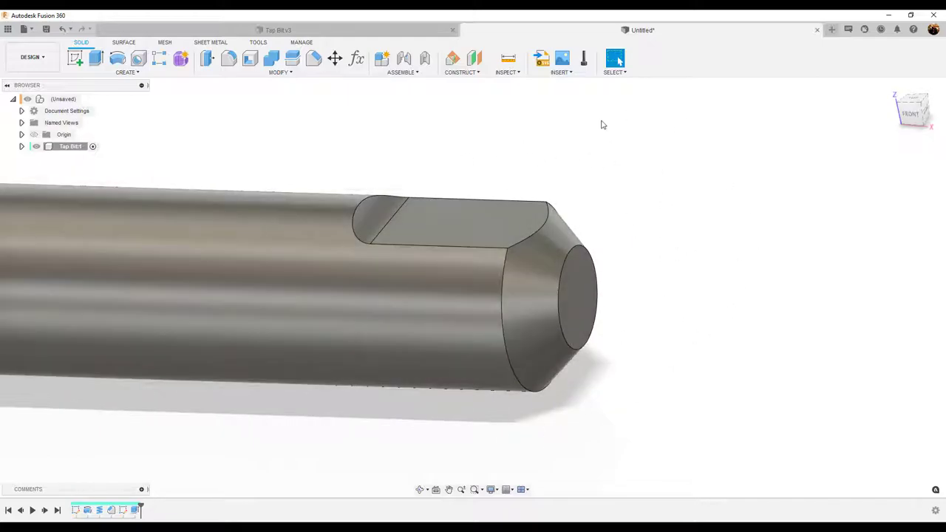
Create a full circular pattern of the extruded cut around the shank's axis with a quantity of 4.
click(130, 73)
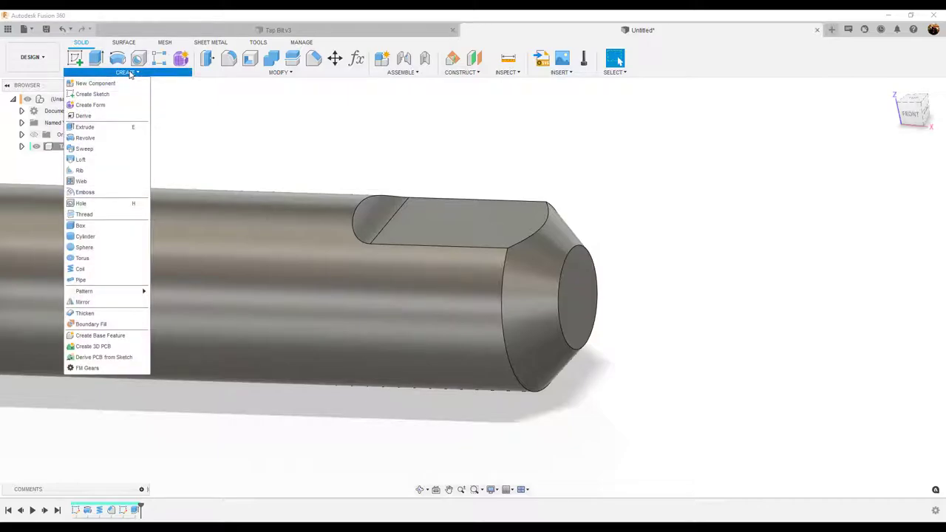
mouse_move(105, 291)
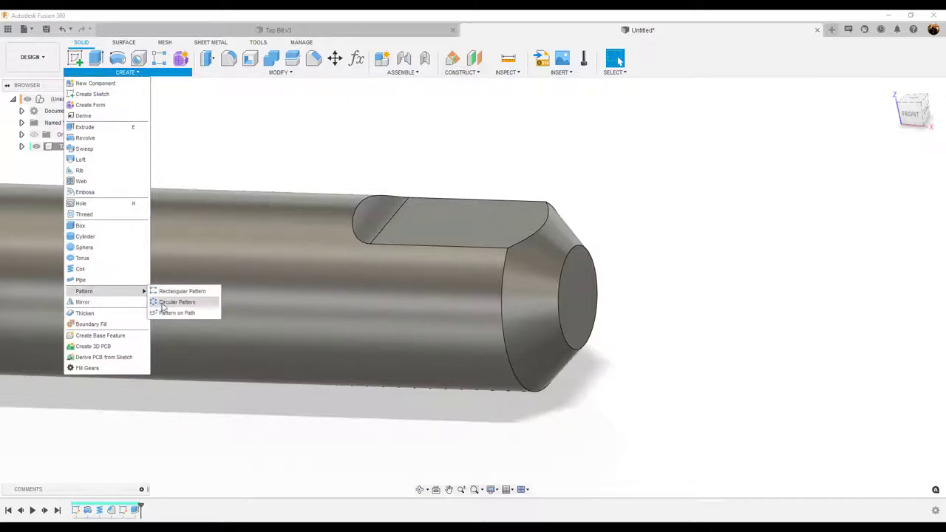
click(178, 303)
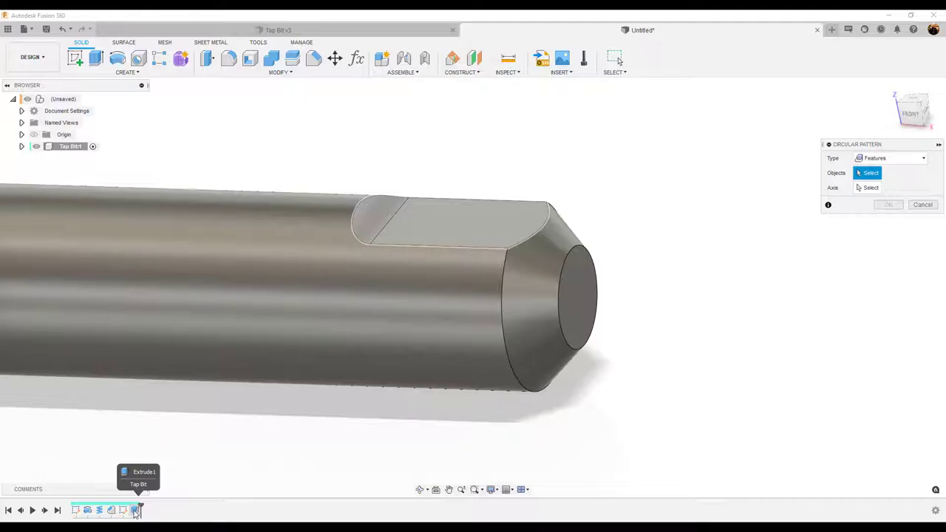
click(135, 510)
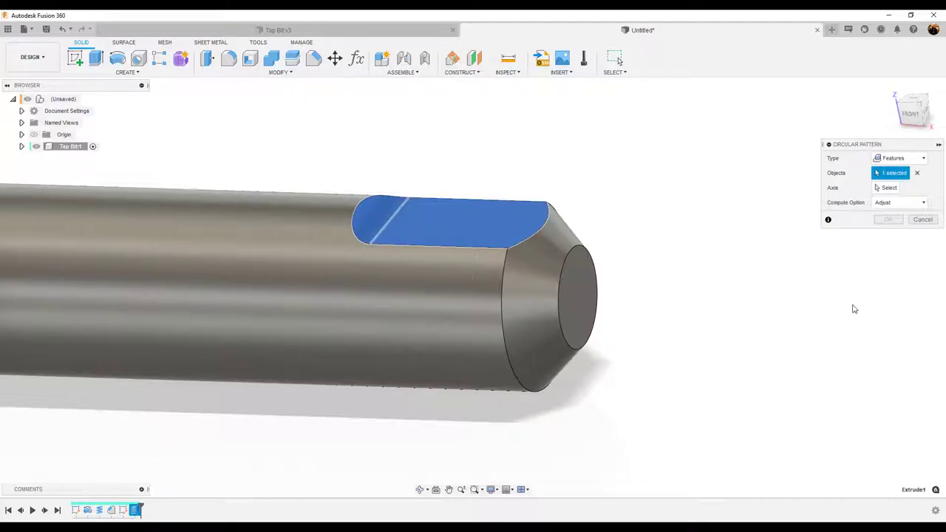
click(886, 187)
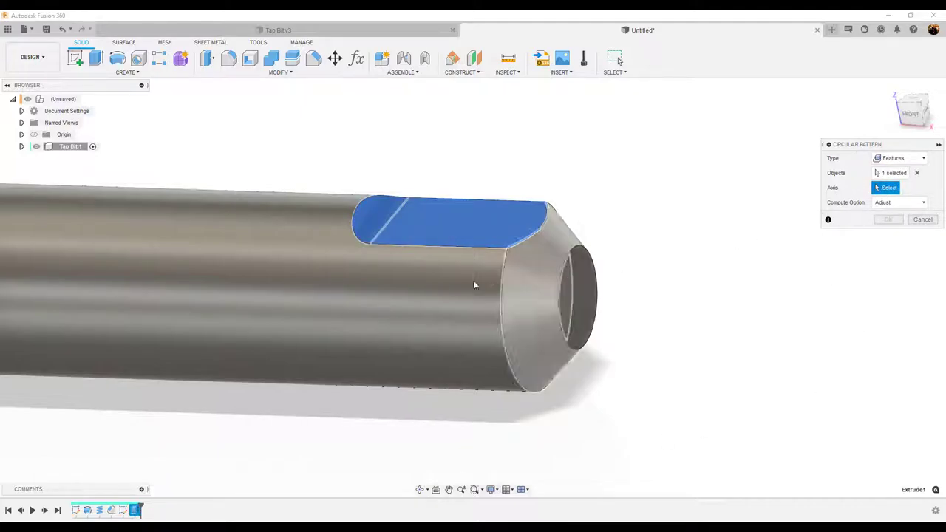
click(156, 277)
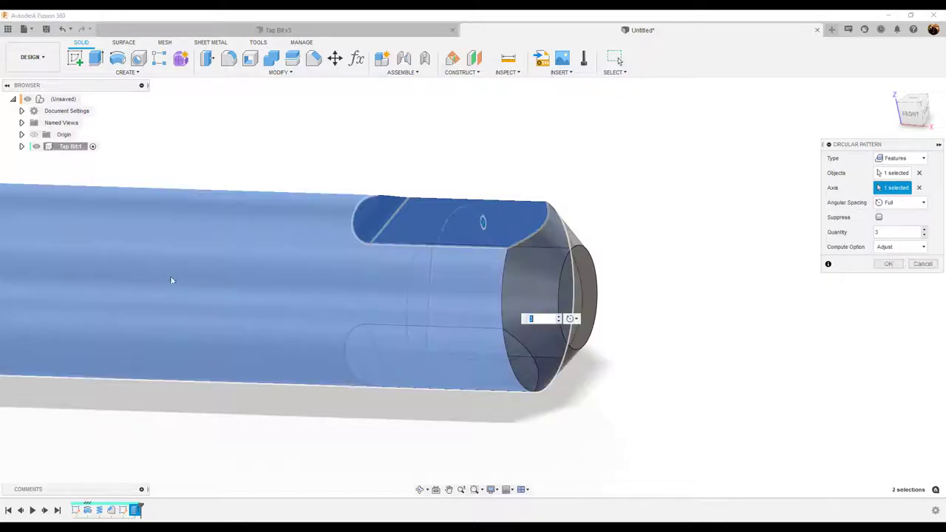
click(923, 230)
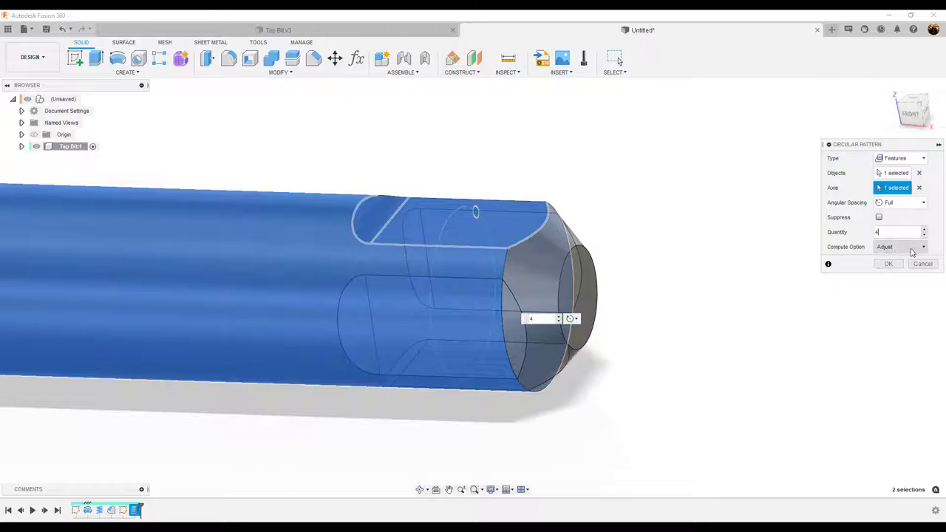
click(888, 264)
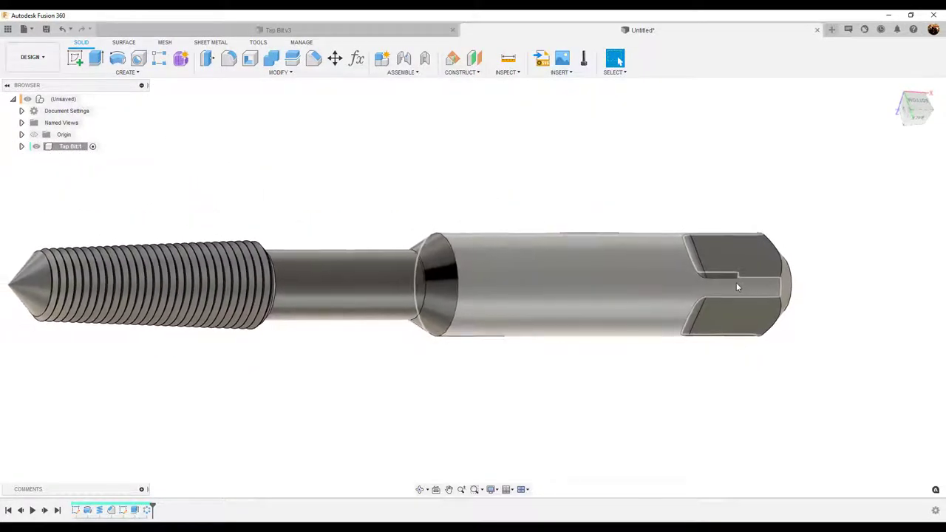
Check the tap's square drive end, and examine the flutes on the finished model in the Tap Bit v3 document for comparison.
click(894, 88)
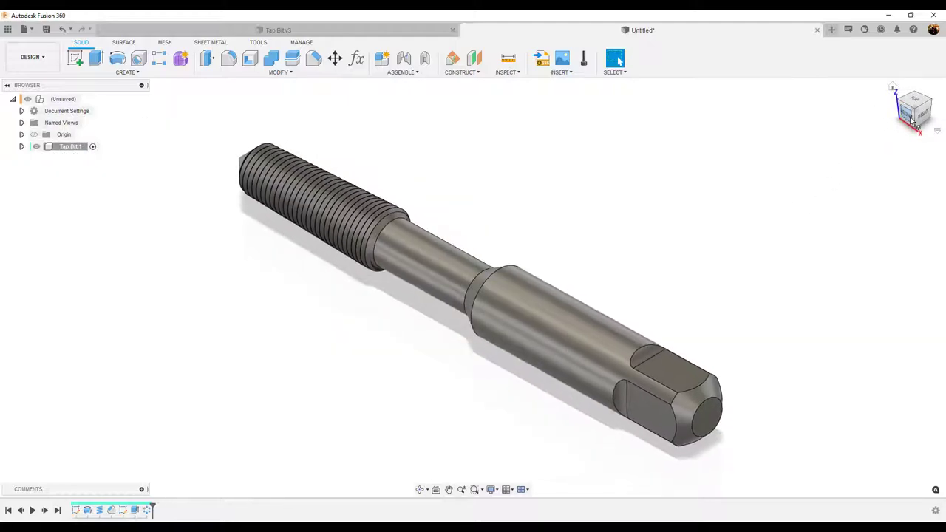
click(905, 111)
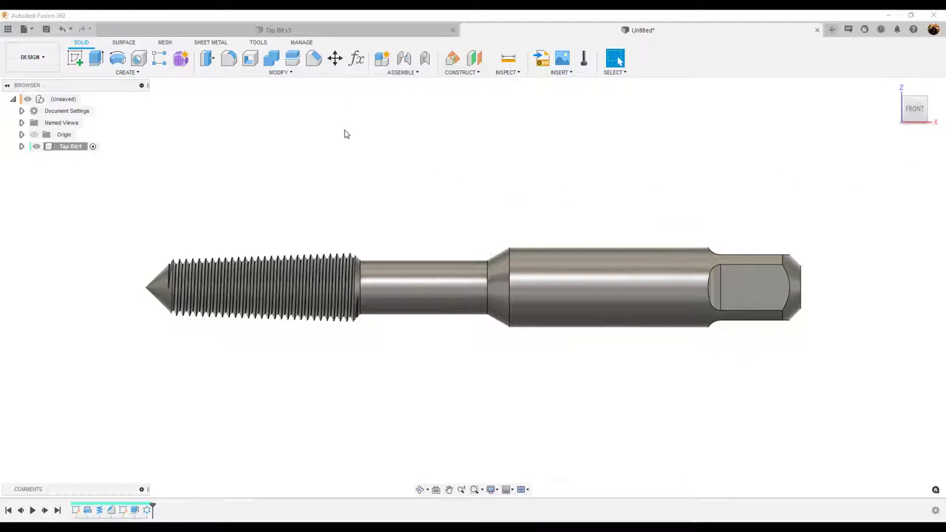
click(332, 34)
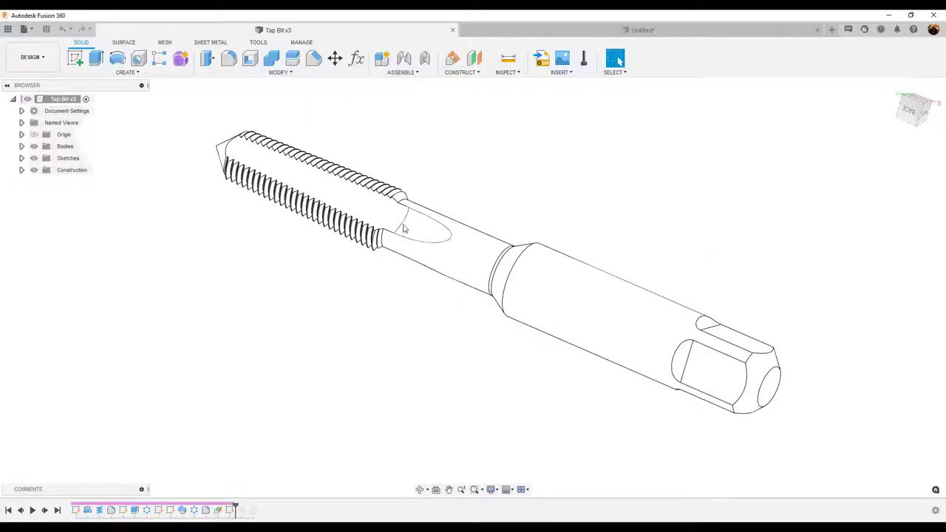
shift+middle_drag(258, 164, 435, 360)
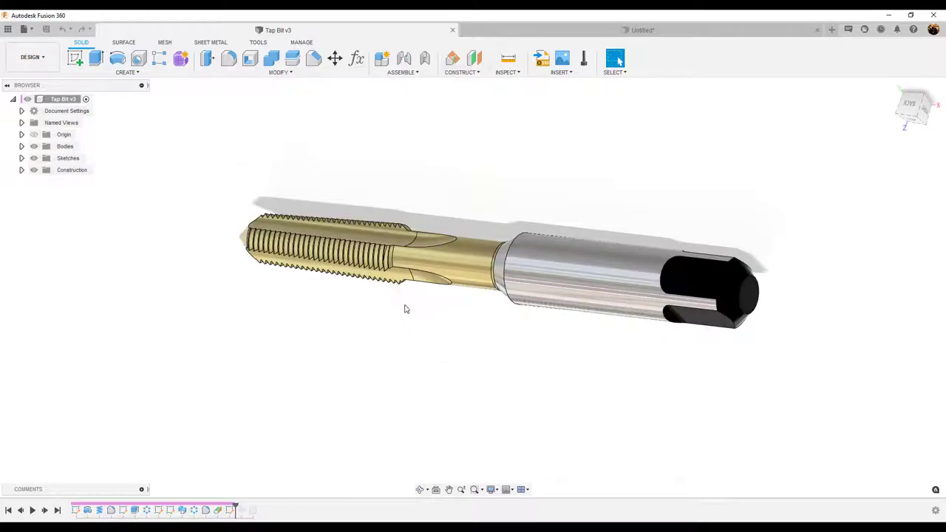
shift+middle_drag(410, 316, 370, 276)
shift+middle_drag(373, 288, 888, 108)
click(665, 31)
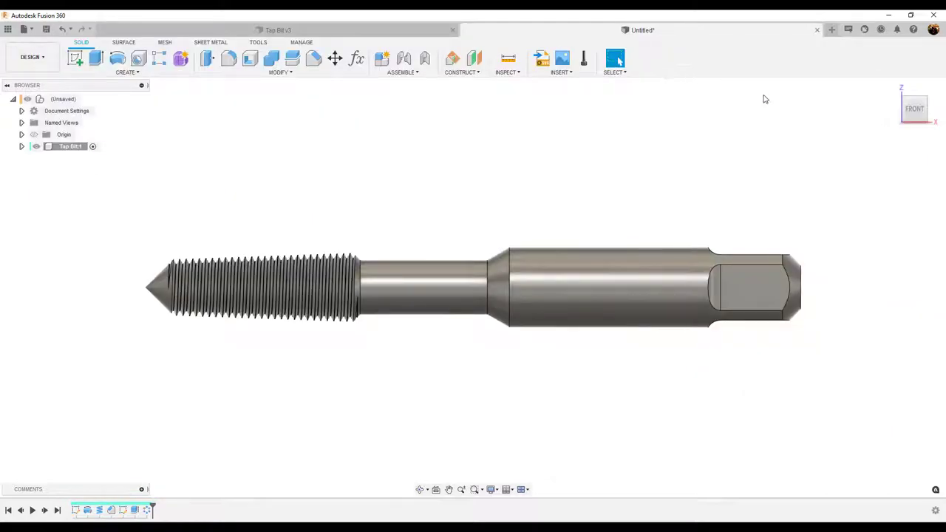
Start a new sketch on the vertical origin plane along the tap's axis, viewed from the back.
key(F6)
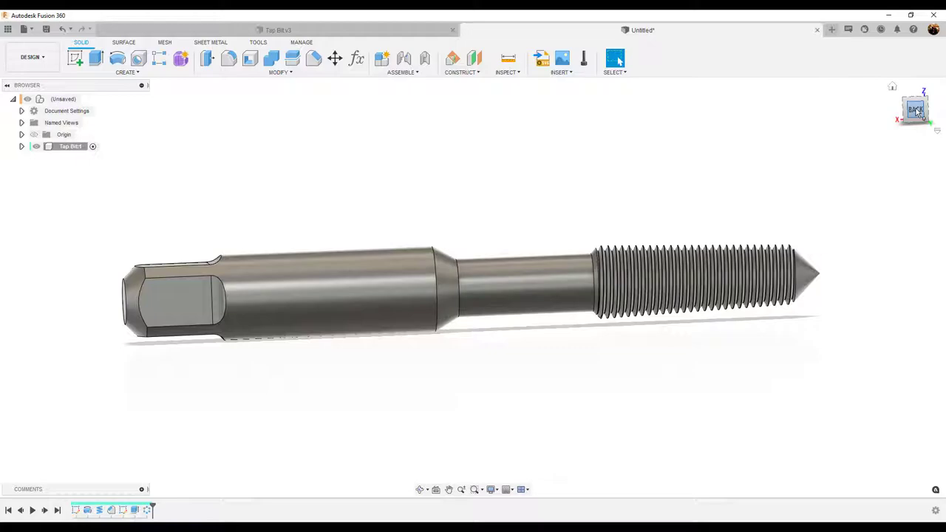
click(916, 111)
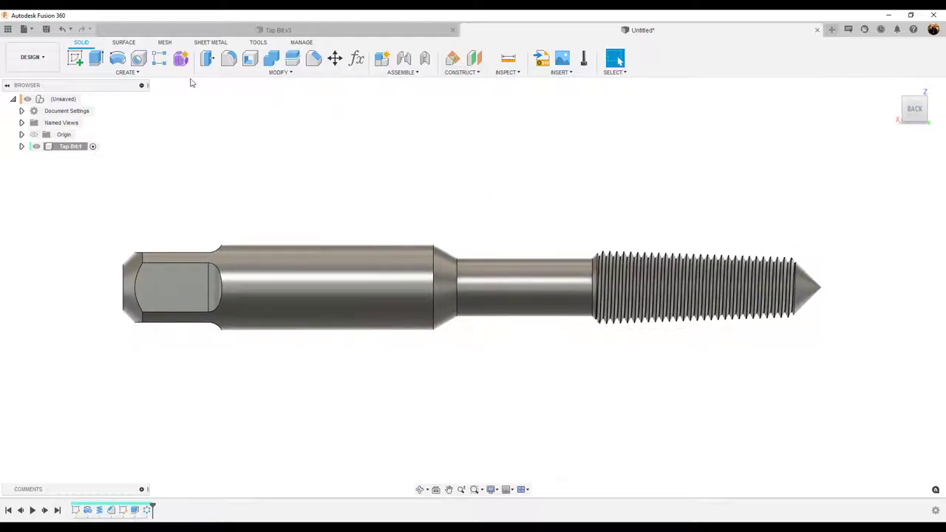
click(74, 58)
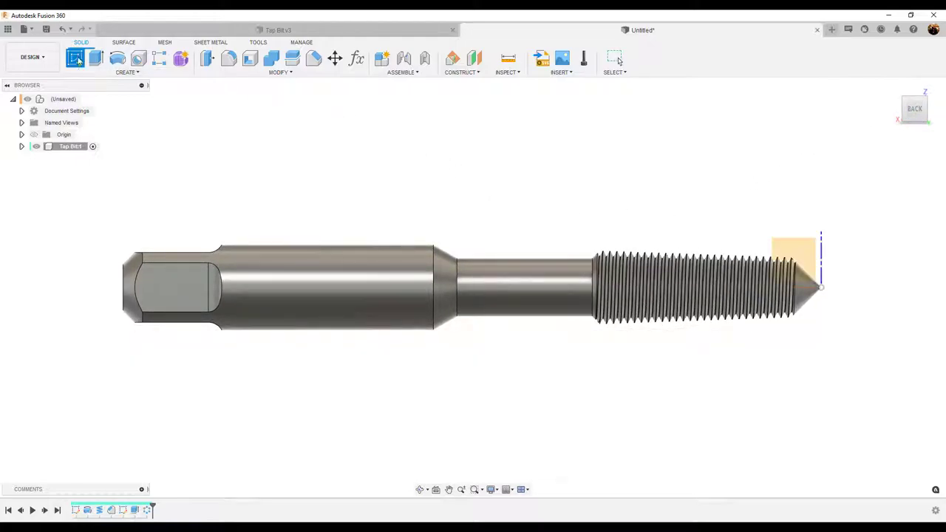
click(804, 252)
middle_drag(270, 226, 354, 207)
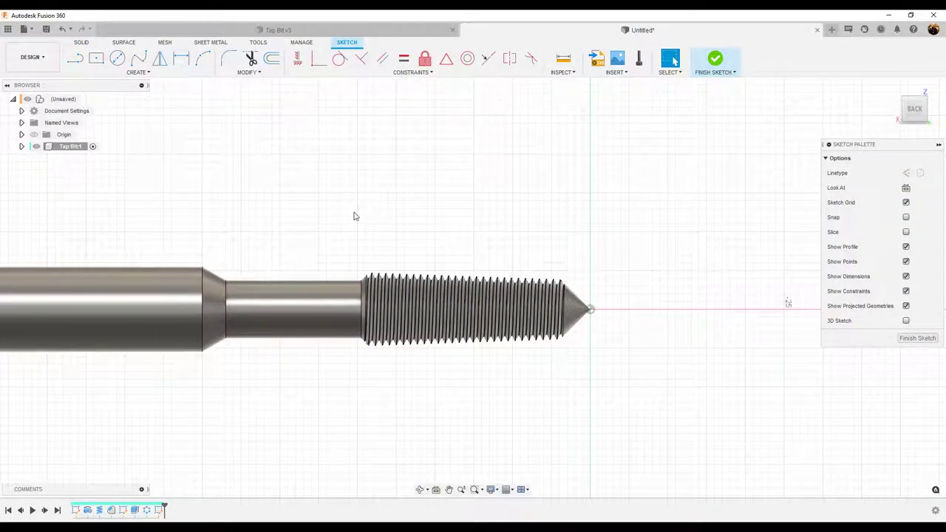
Sketch a horizontal line above the threaded section from over the tip, ending in a tangent arc curving upward toward the shank.
click(75, 58)
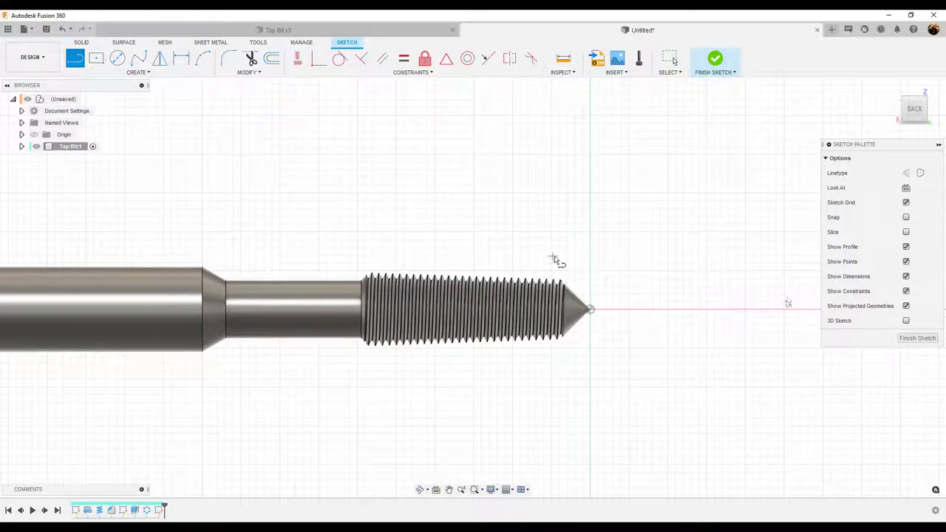
click(590, 309)
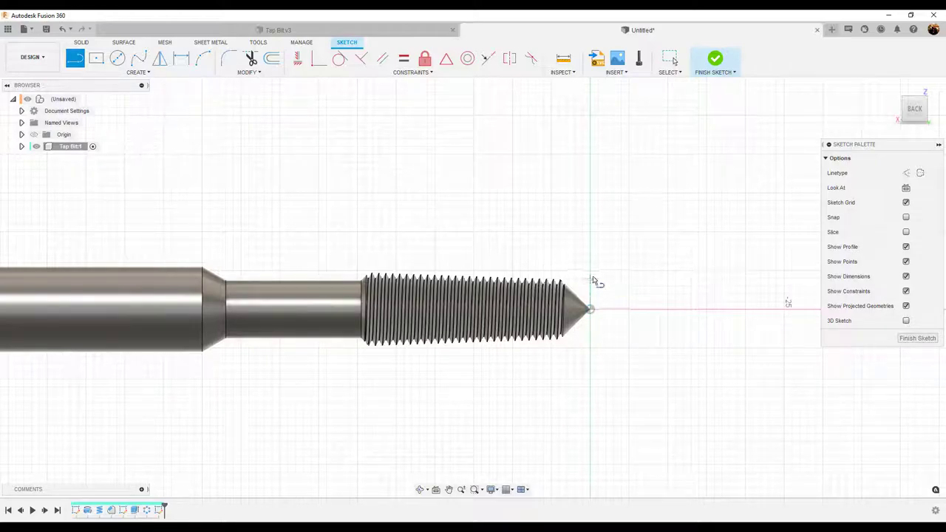
click(591, 231)
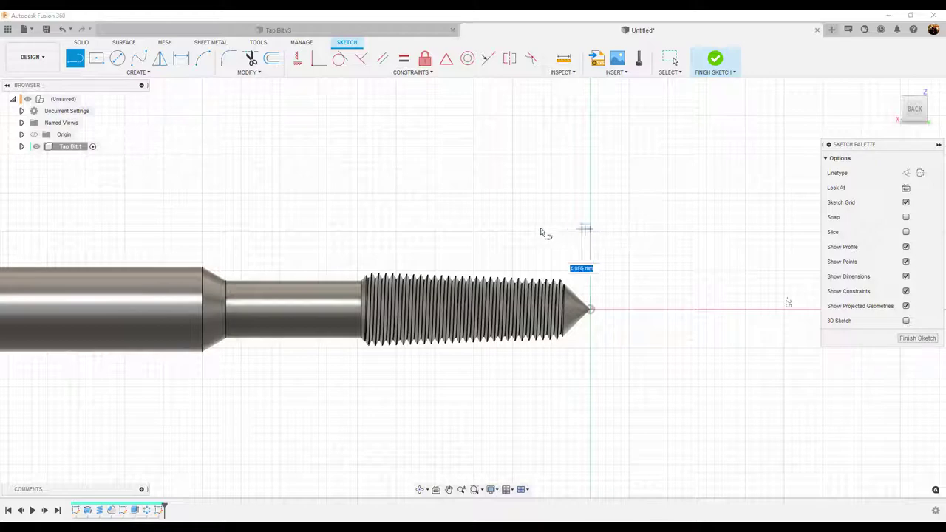
click(346, 229)
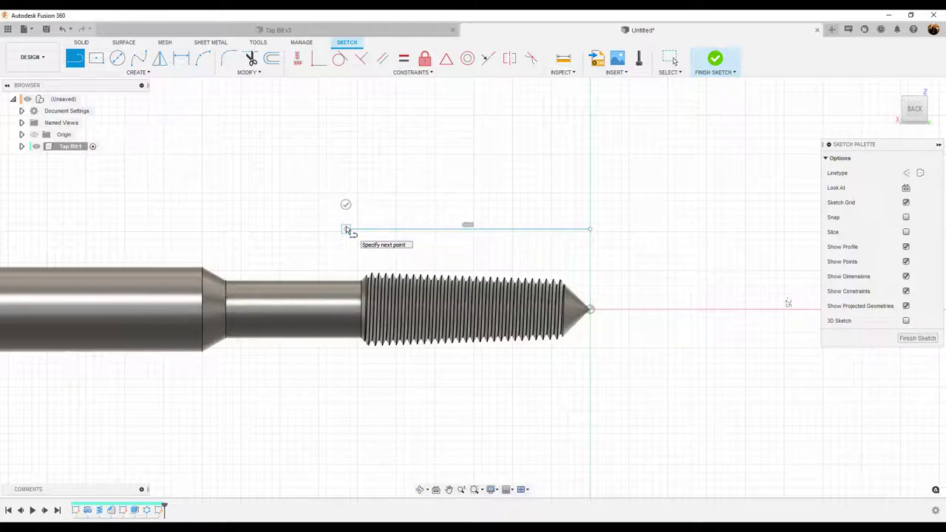
drag(346, 230, 280, 200)
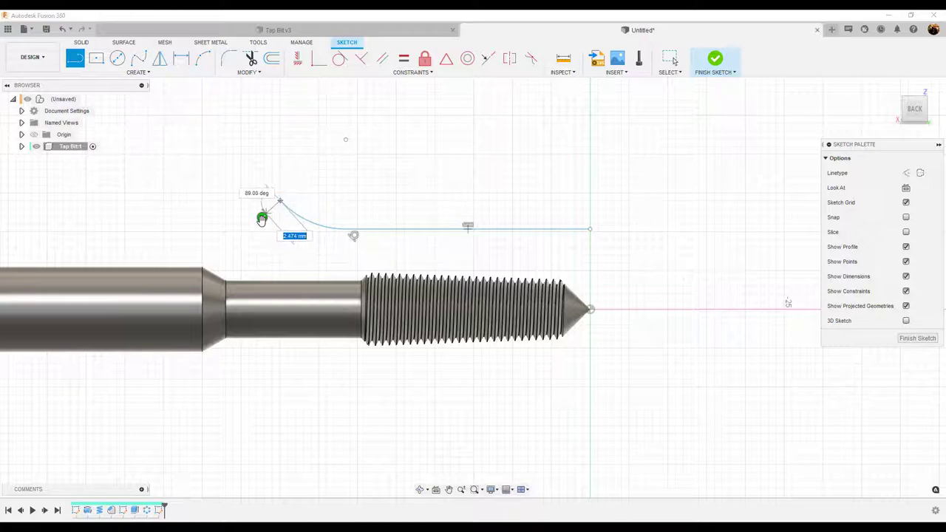
key(Escape)
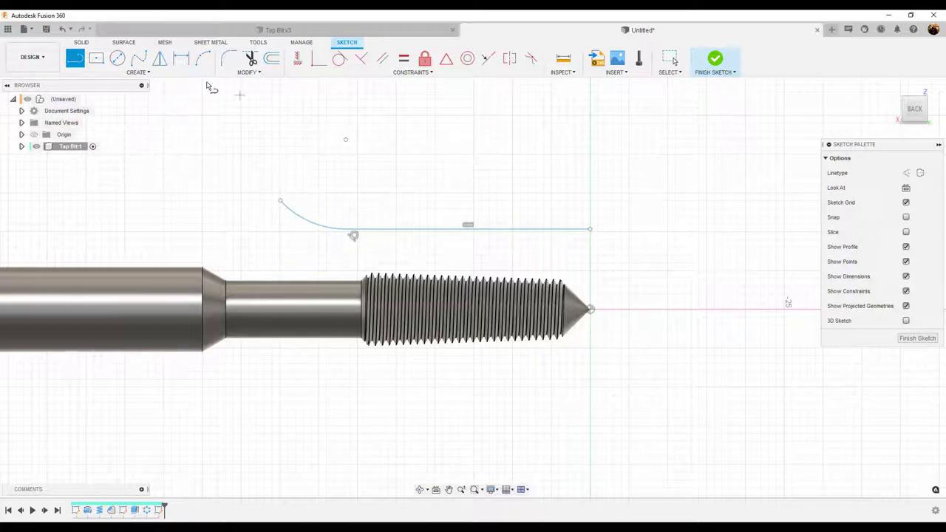
Constrain the horizontal line's tip-side endpoint vertically in line with the origin at the tap's tip.
click(183, 59)
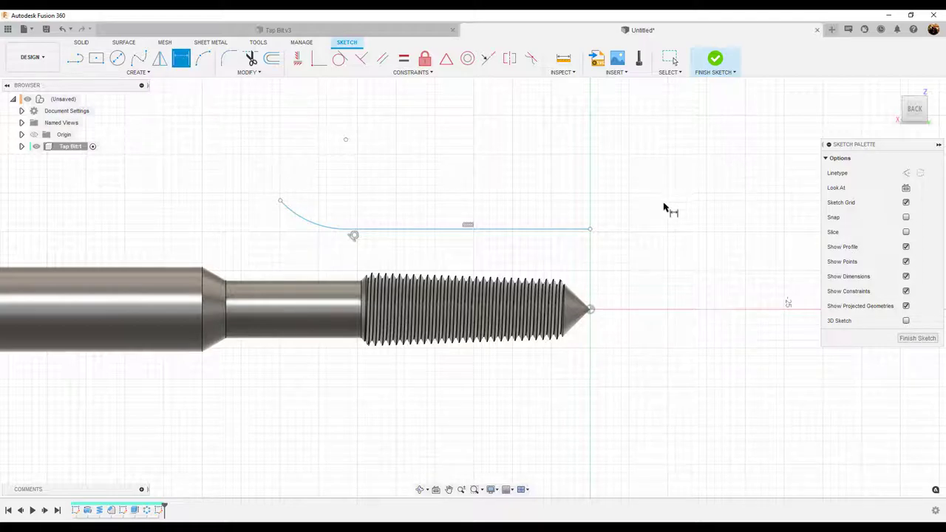
click(297, 61)
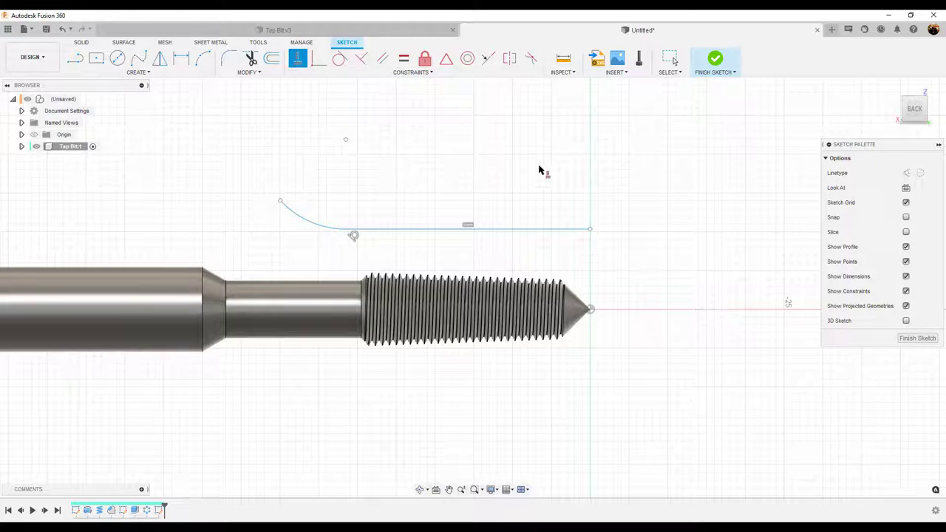
click(590, 230)
click(591, 311)
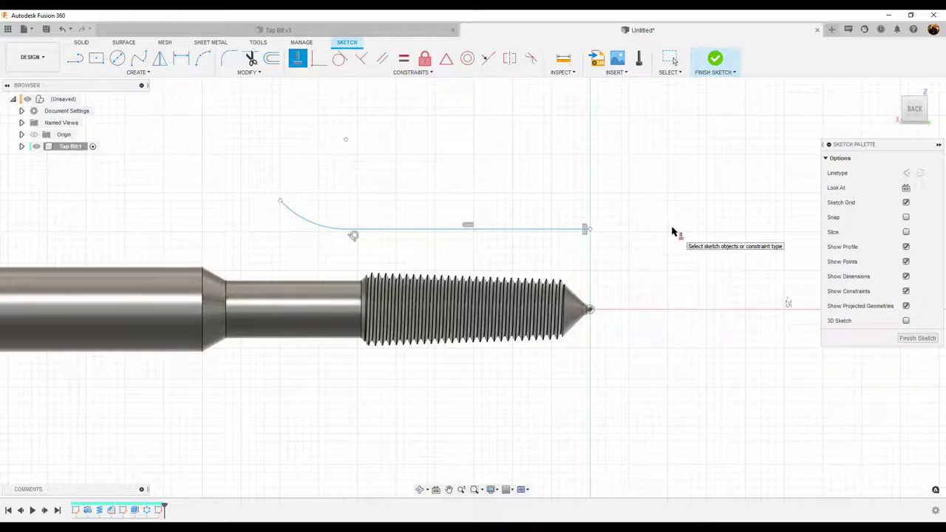
Dimension the height of the horizontal line's endpoint above the origin to 7.5 mm.
click(181, 59)
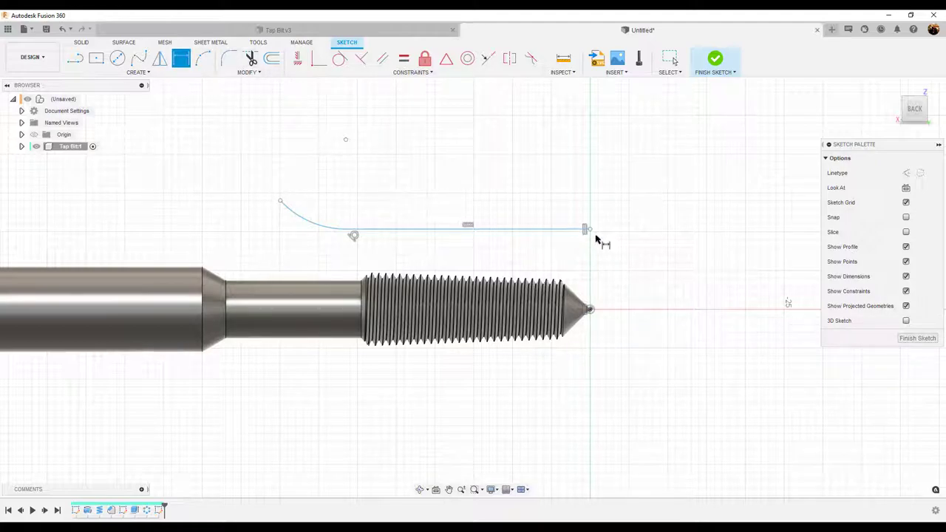
click(589, 230)
click(591, 309)
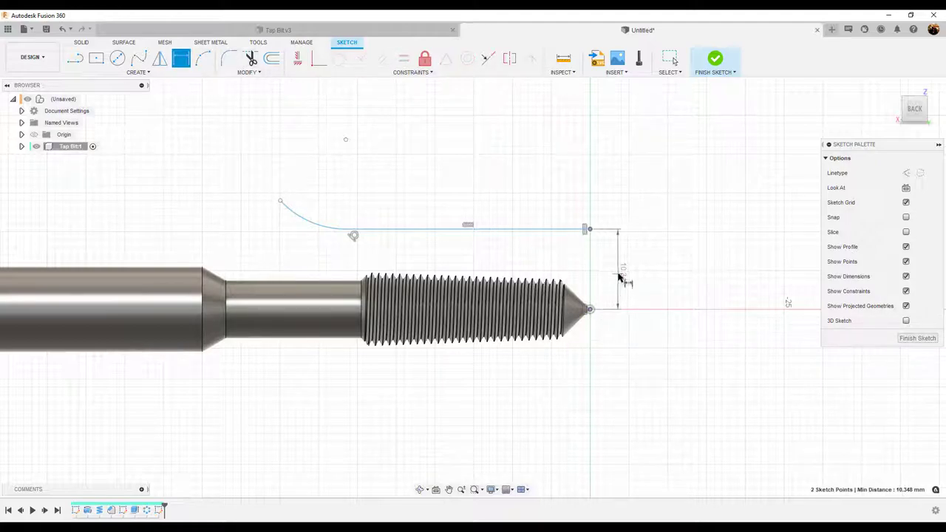
click(620, 274)
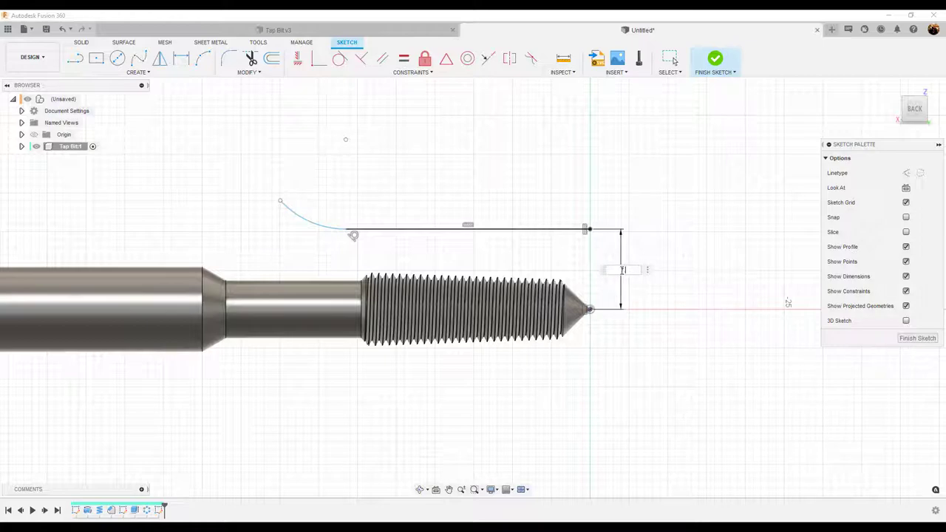
text(7.5)
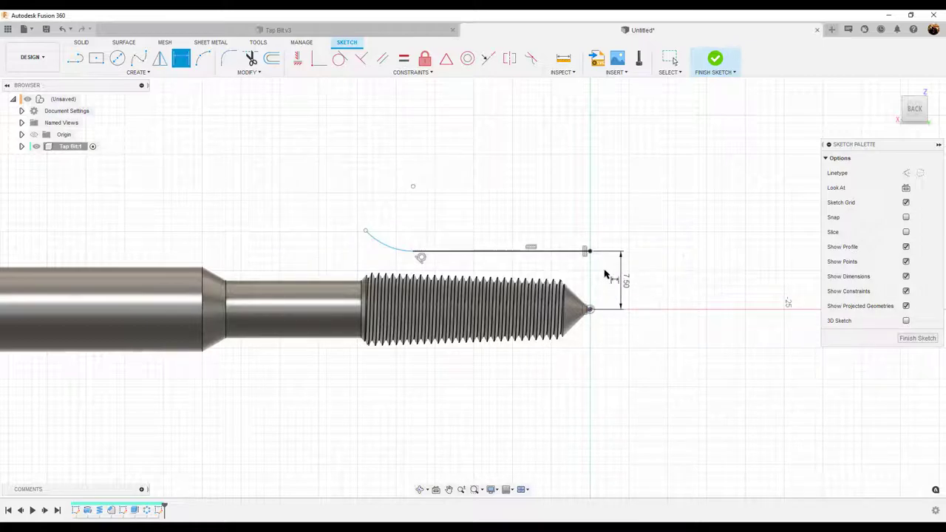
key(Return)
Set the tangent arc's radius to 18.2 mm.
scroll(593, 273, up, 2)
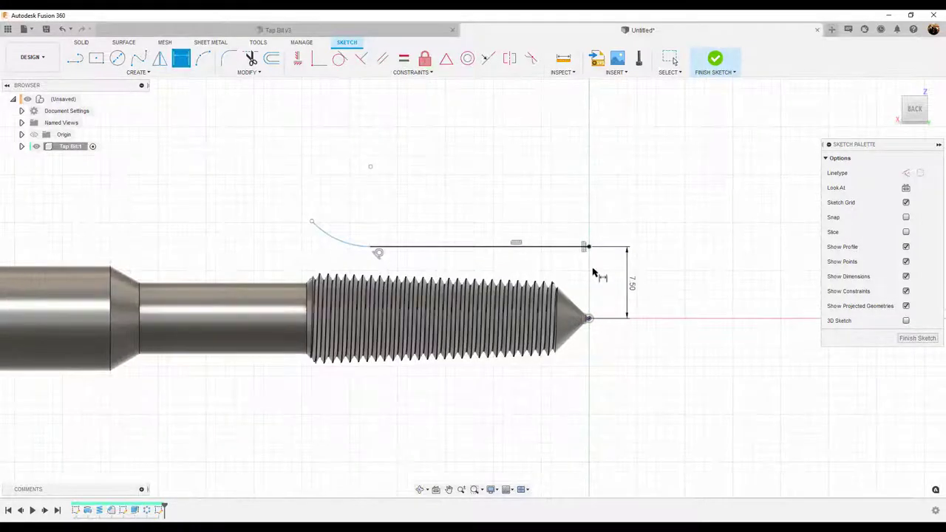
click(334, 237)
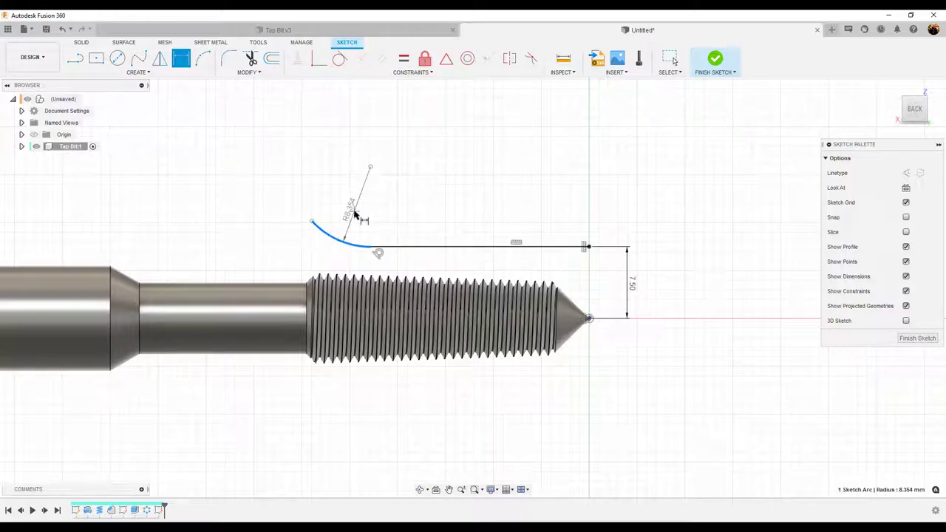
click(354, 214)
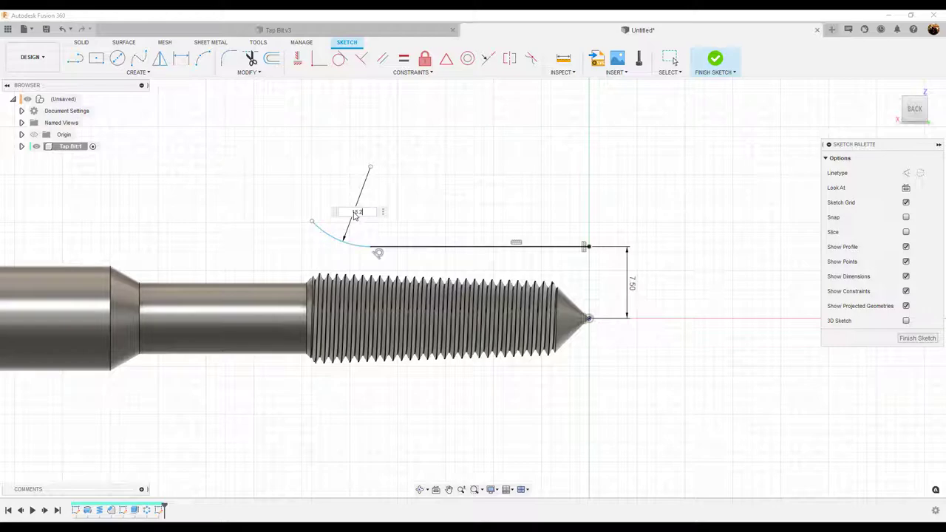
key(Return)
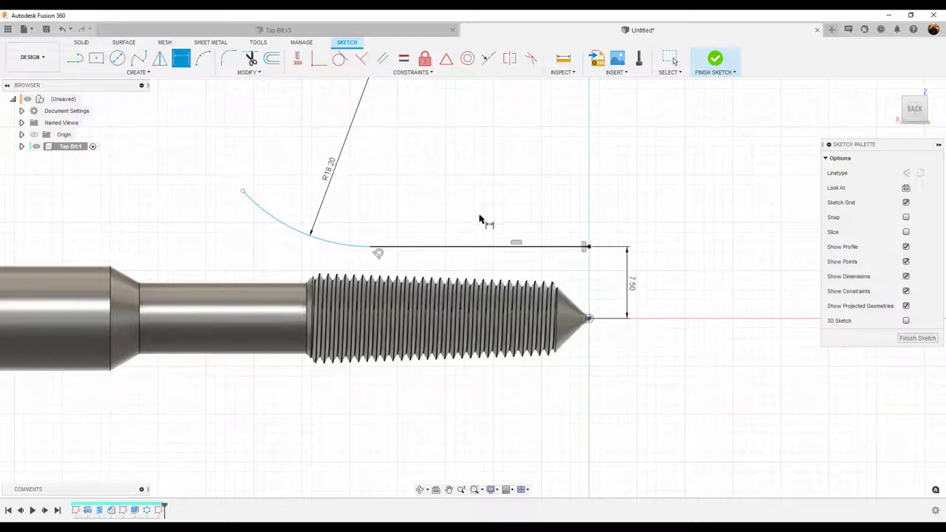
Dimension the horizontal line's length to 31 mm and finish the path sketch.
click(474, 251)
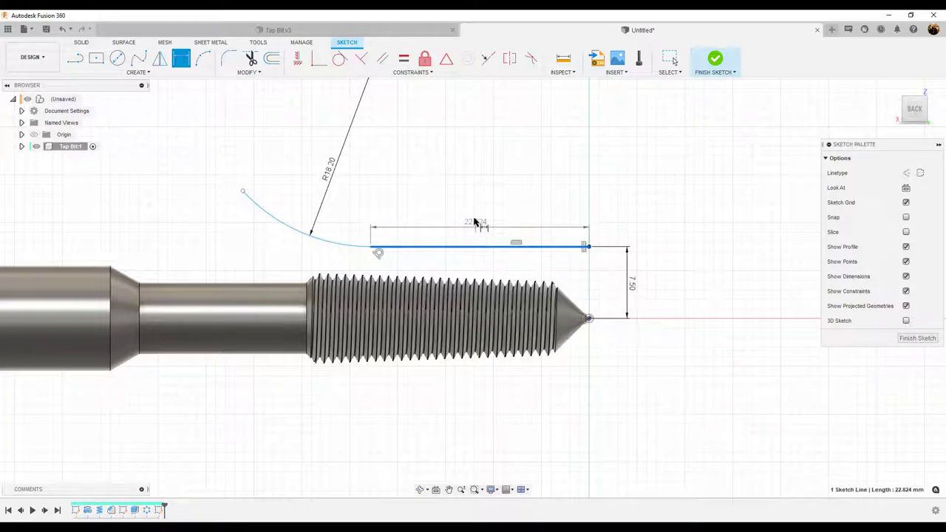
click(465, 206)
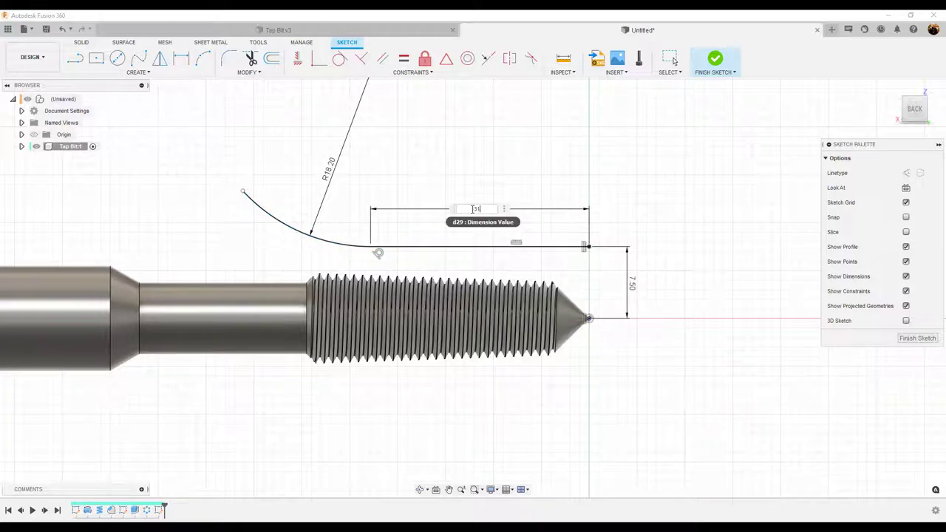
text(31)
key(Return)
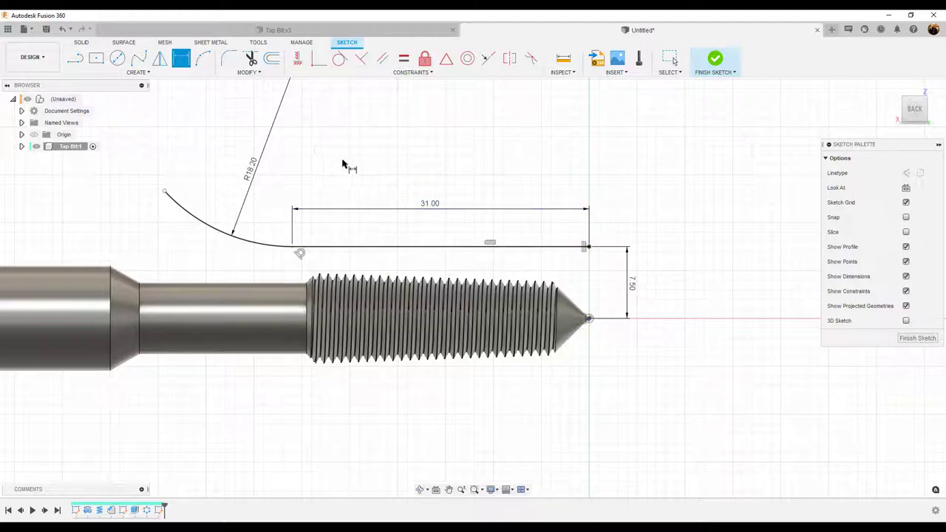
scroll(456, 188, down, 3)
middle_drag(481, 184, 511, 202)
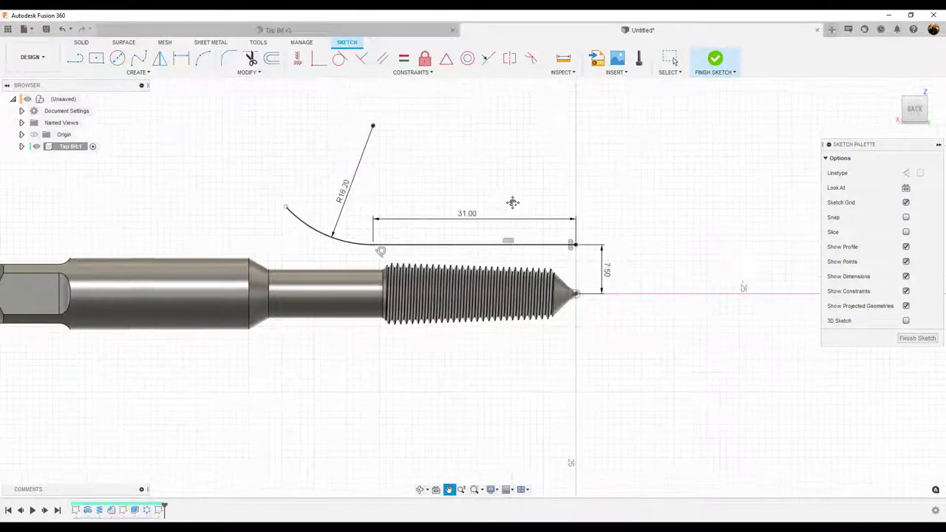
scroll(511, 202, up, 2)
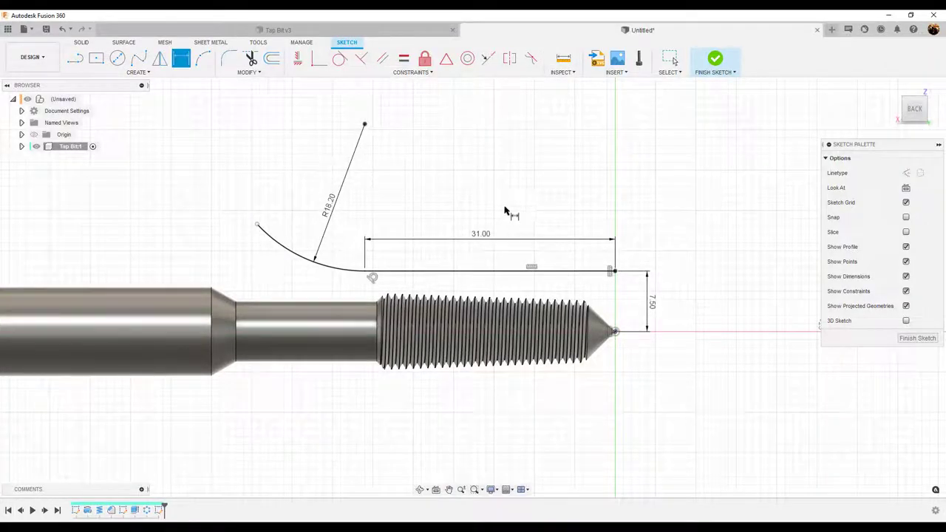
click(919, 339)
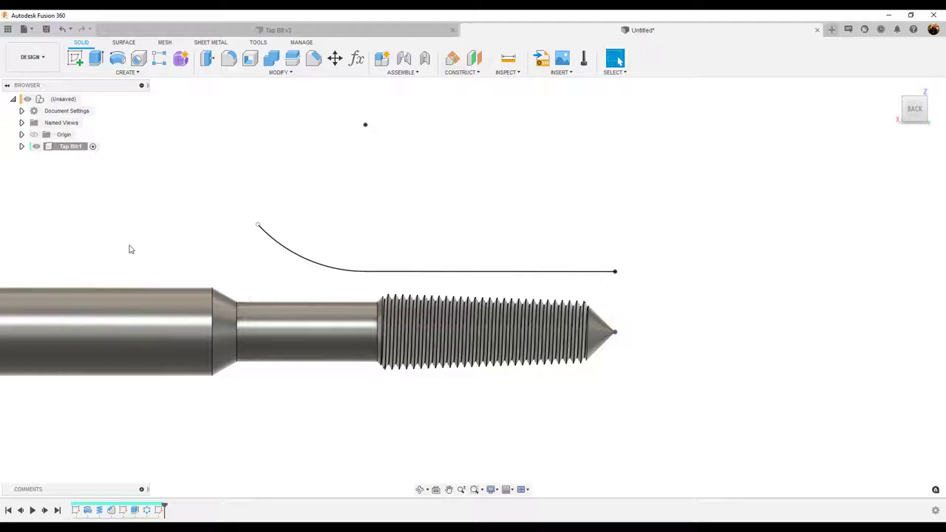
Start a new sketch on the origin plane perpendicular to the tap's axis at the tip, viewed from the left.
mouse_move(202, 246)
shift+middle_down()
mouse_move(310, 227)
mouse_move(249, 232)
shift+middle_up()
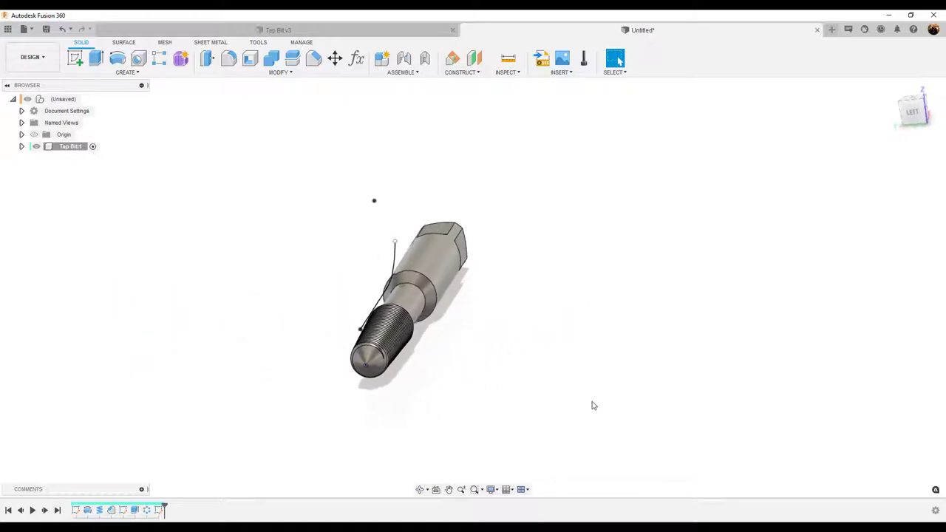
click(910, 114)
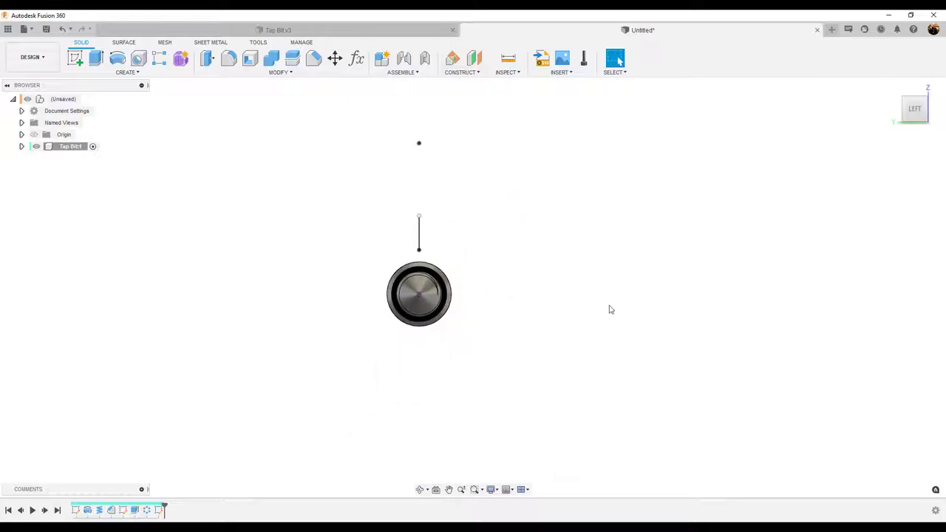
click(85, 65)
click(390, 287)
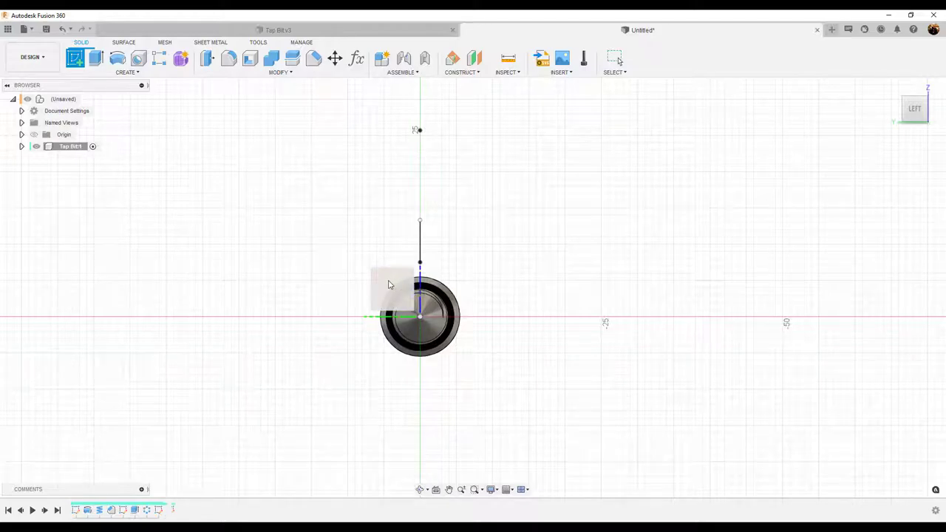
Draw a single line about 8.9 mm long above the tap's circular end view, sloping down to the right.
mouse_move(619, 266)
middle_down()
mouse_move(509, 246)
mouse_move(483, 259)
middle_up()
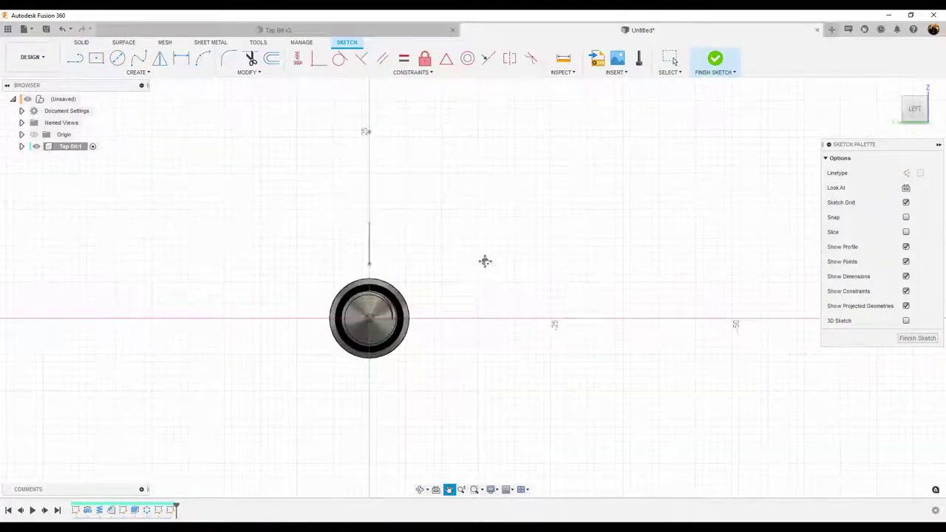
click(74, 58)
scroll(347, 243, up, 6)
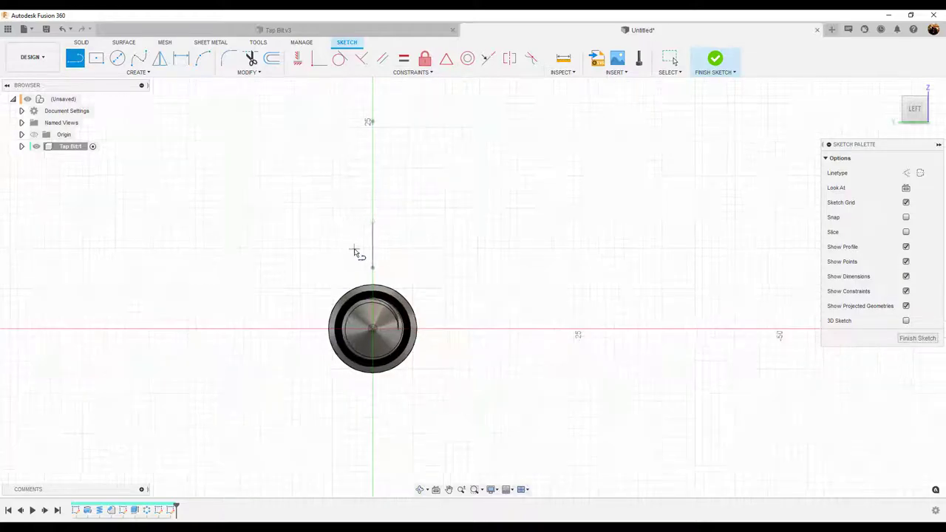
scroll(503, 216, up, 4)
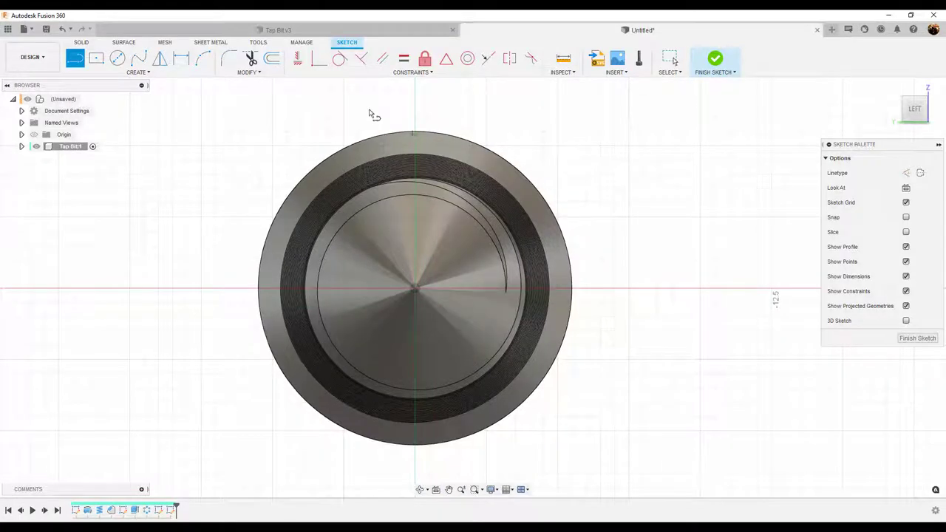
click(335, 94)
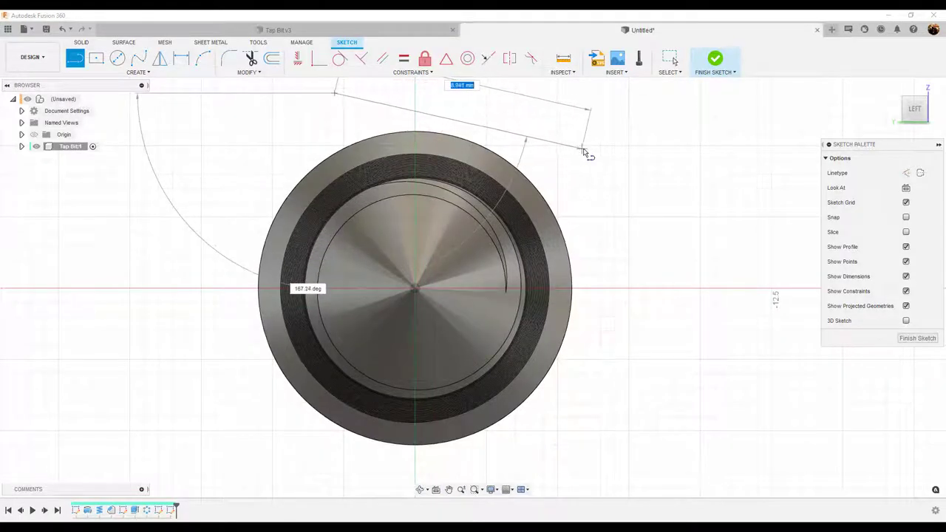
click(580, 149)
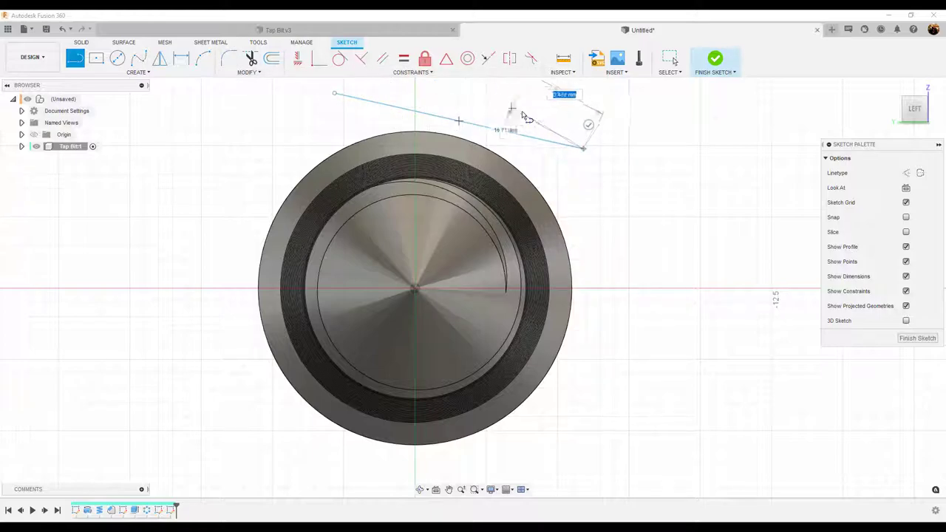
click(589, 124)
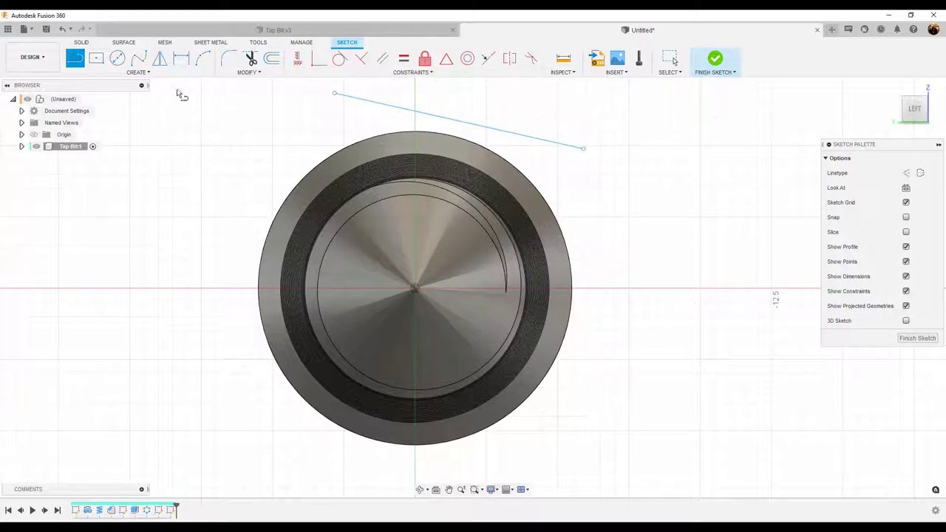
Dimension the sloping line's aligned length to 7.3 mm.
click(181, 59)
click(475, 125)
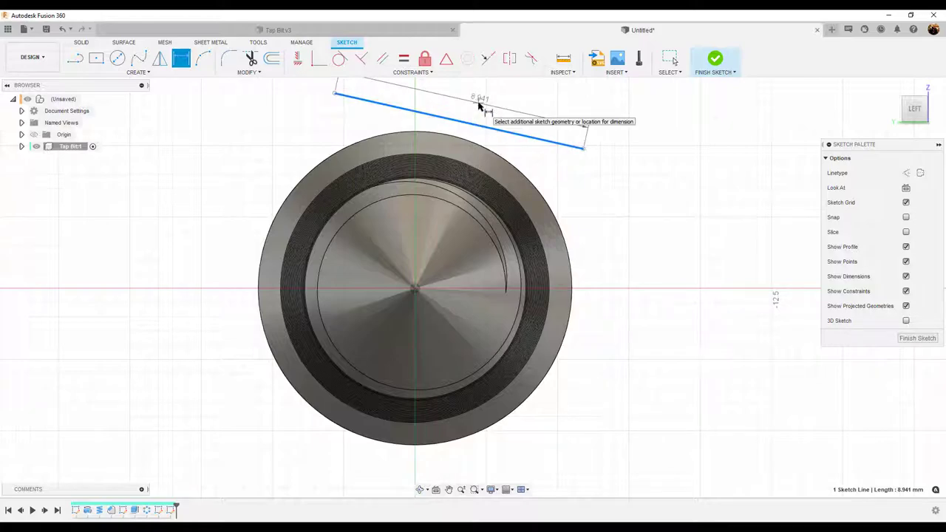
click(479, 107)
text(7.3)
key(Return)
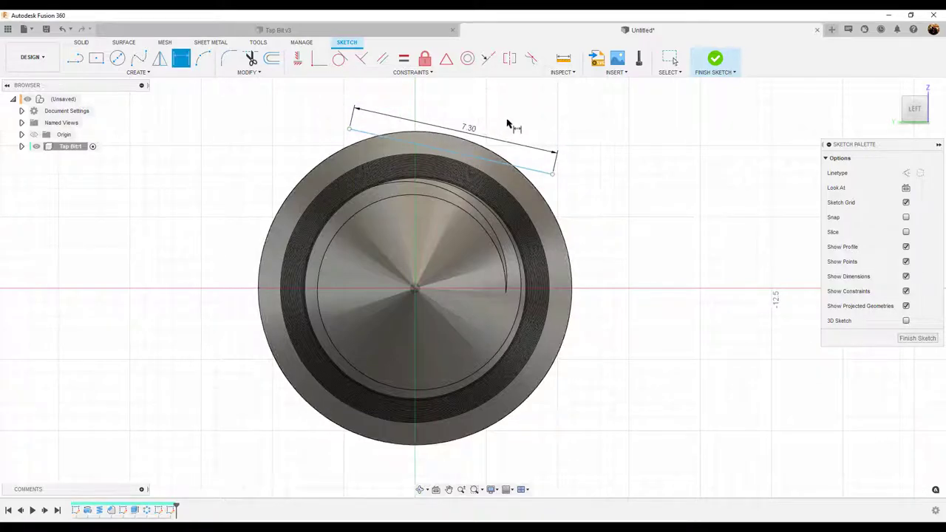
key(Escape)
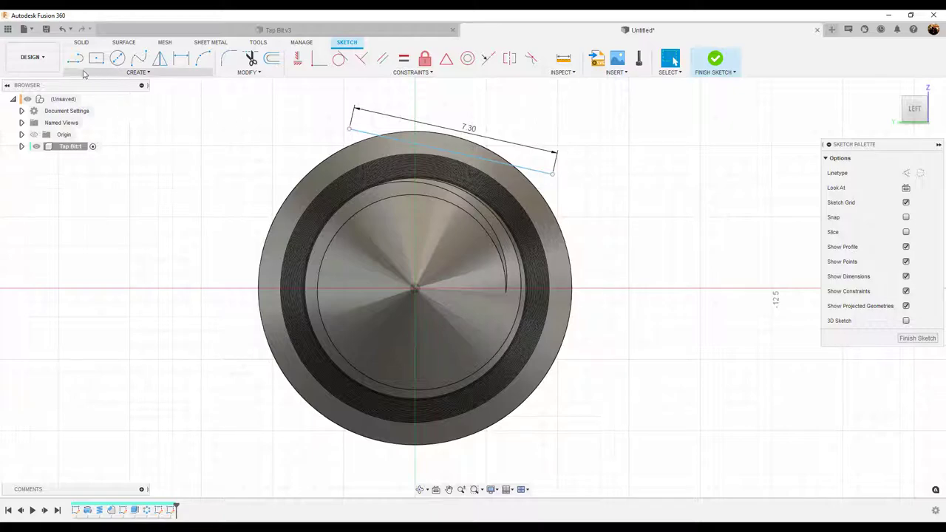
Draw a spline from the sloping line's upper-left endpoint through a point left of the tap's center to the line's other endpoint, closing the profile.
click(117, 75)
mouse_move(146, 164)
click(189, 160)
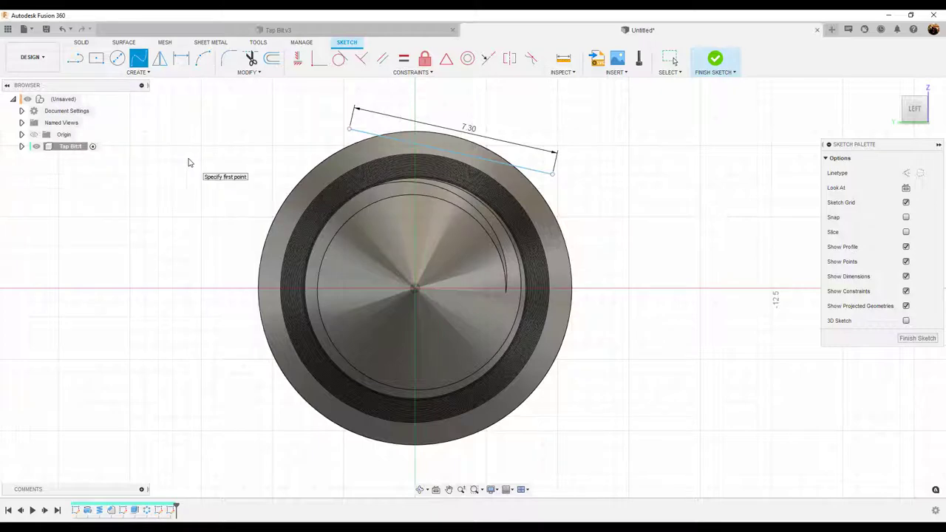
click(350, 130)
click(368, 273)
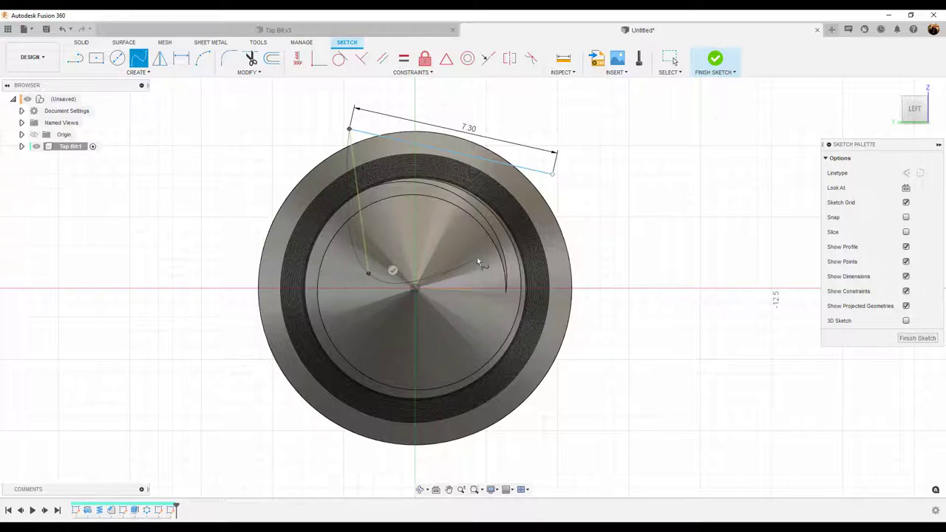
click(552, 175)
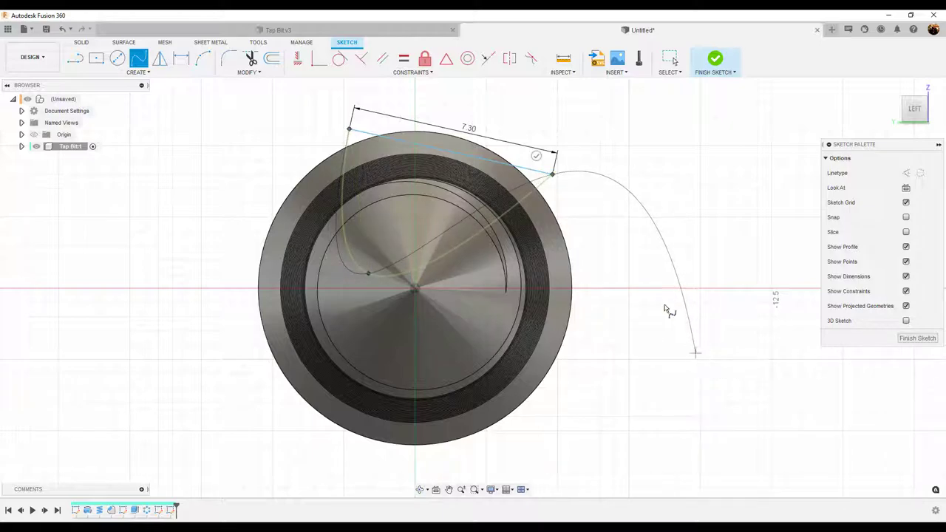
click(536, 155)
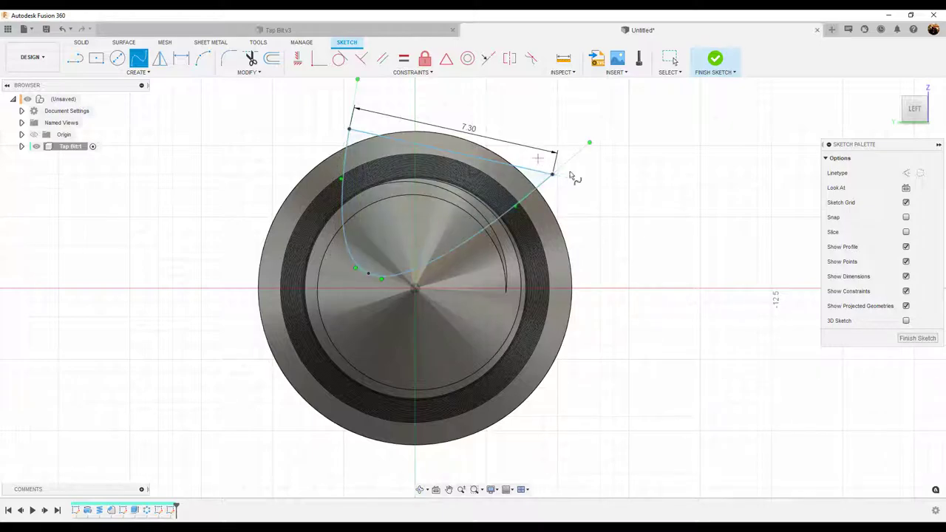
middle_drag(436, 218, 446, 254)
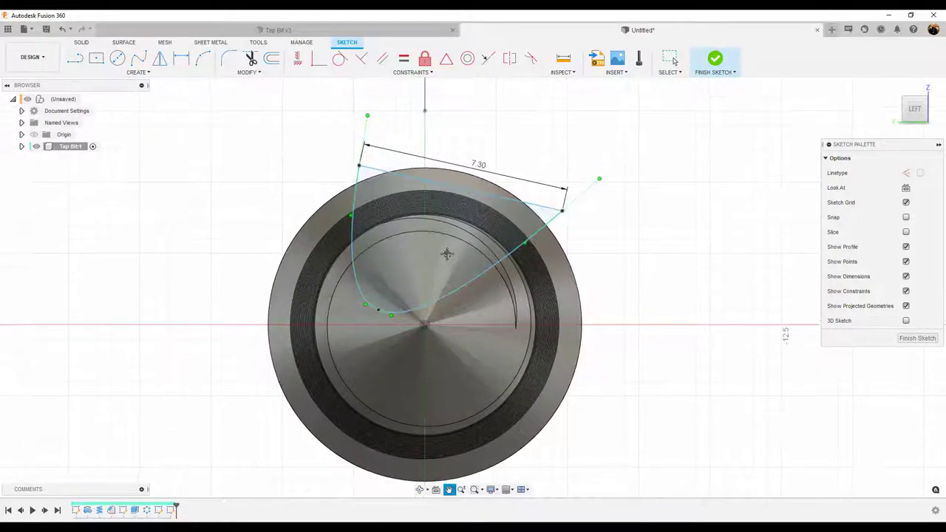
scroll(502, 299, up, 2)
middle_drag(502, 298, 499, 287)
key(Return)
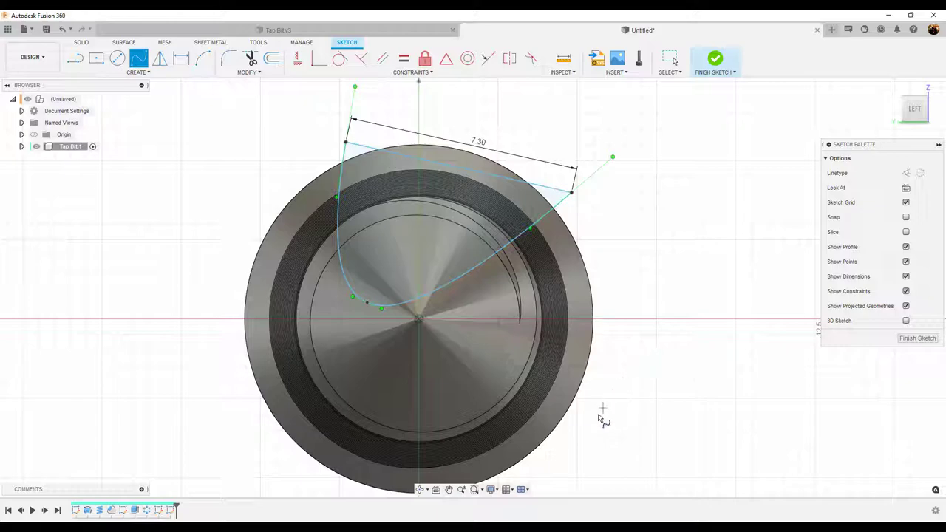
Change the visual style to a wireframe that shows only the visible edges.
click(491, 489)
mouse_move(528, 403)
click(655, 456)
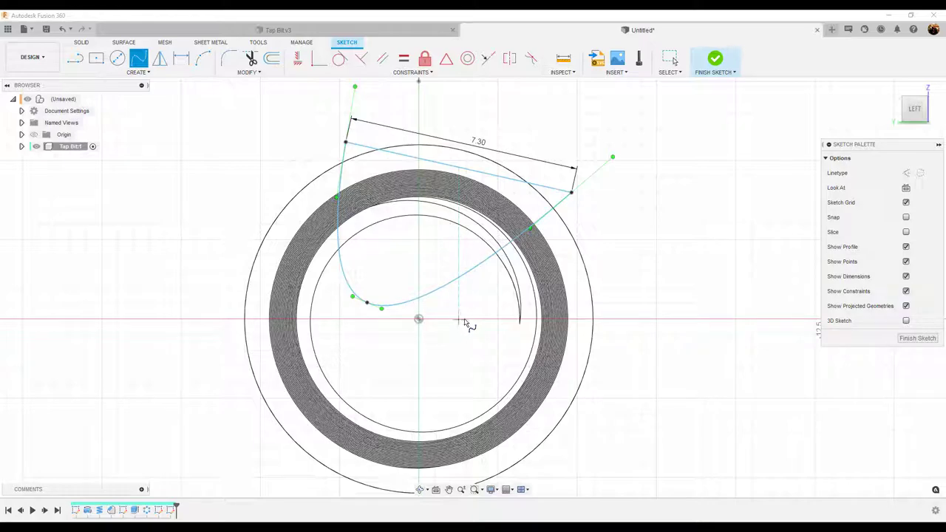
Dimension the horizontal distance between the sloping line's upper-left endpoint and the origin to 2.04 mm.
click(184, 60)
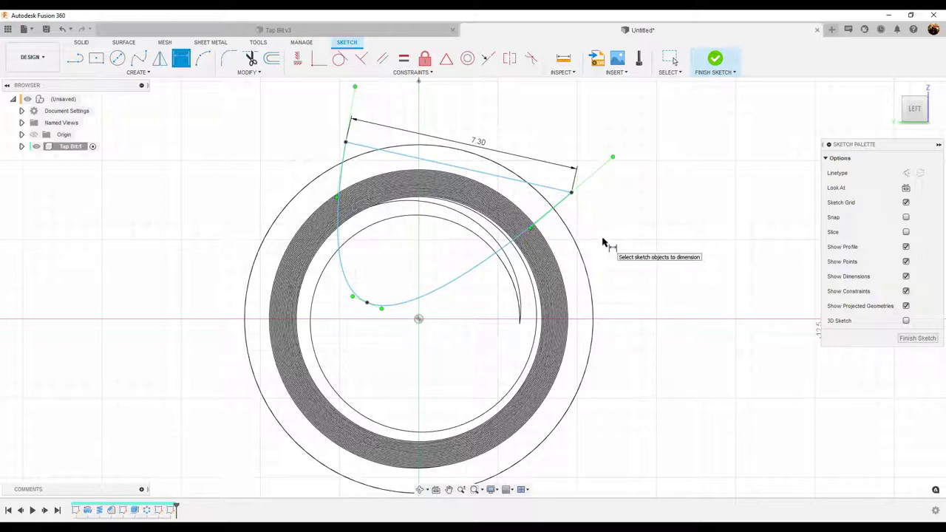
click(345, 142)
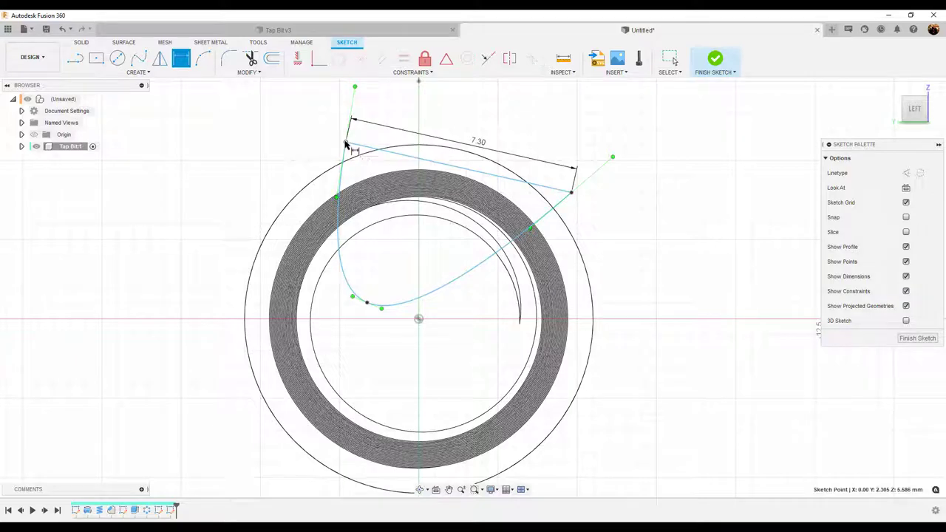
click(418, 319)
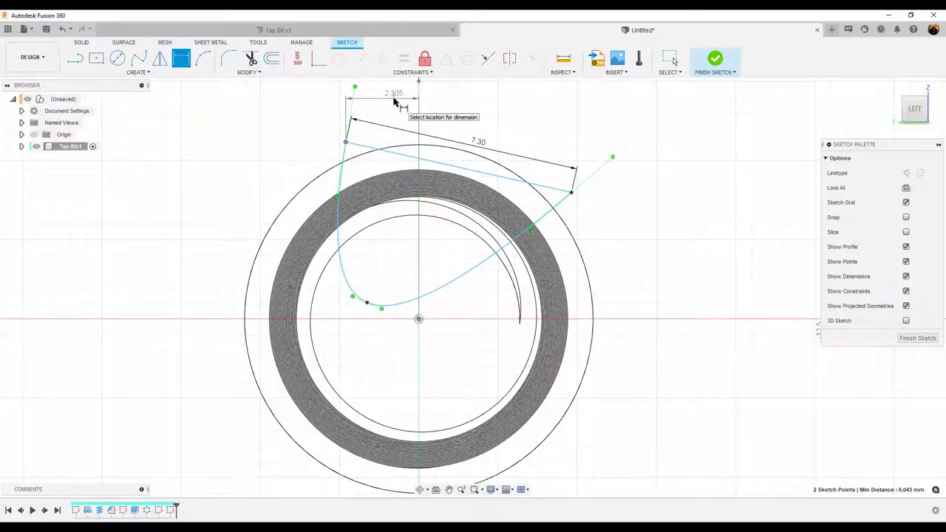
click(393, 102)
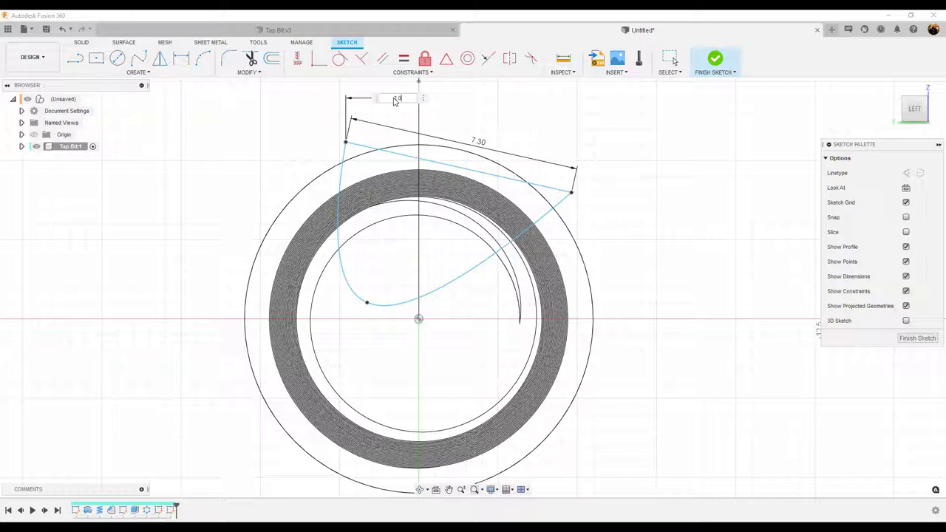
key(Return)
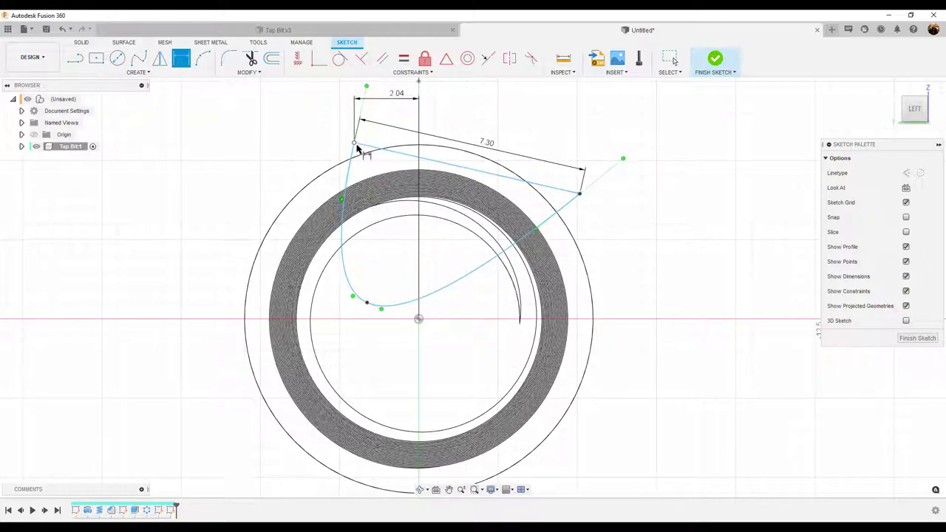
Dimension the vertical distance between the sloping line's upper-left endpoint and the origin to 6.86 mm.
click(353, 144)
click(418, 320)
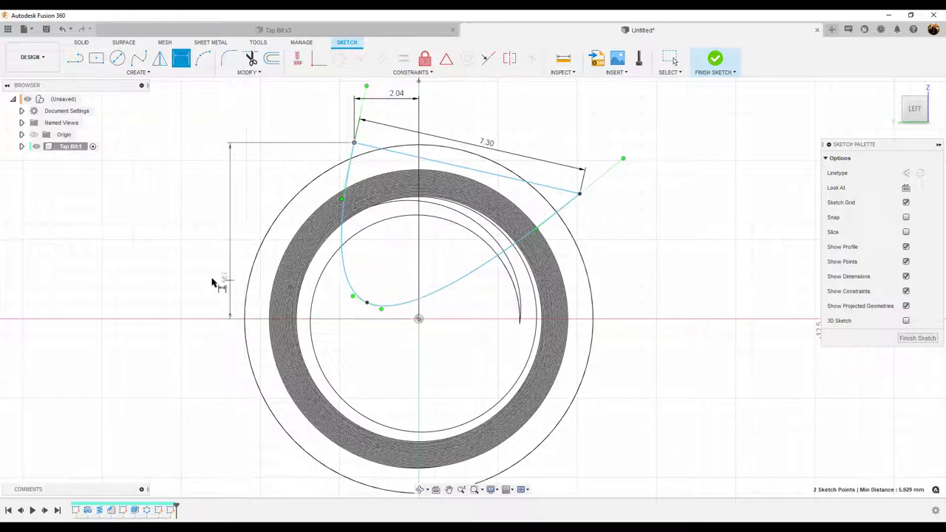
click(184, 248)
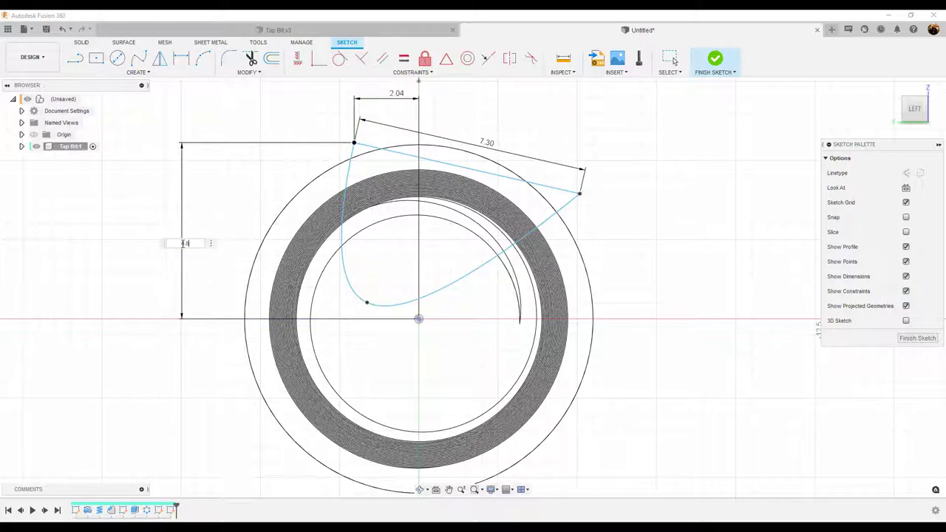
key(Return)
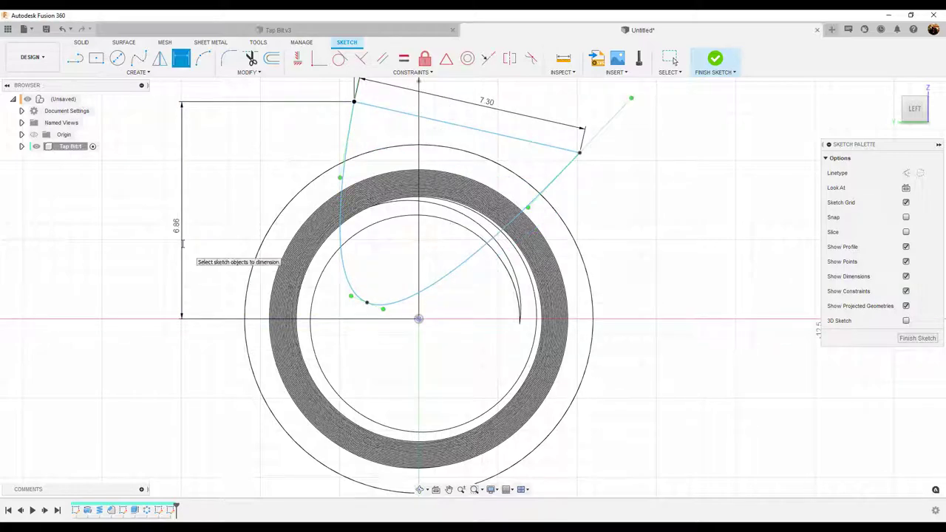
Dimension the horizontal distance between the spline's middle fit point and the origin to 1.68 mm.
scroll(599, 277, down, 1)
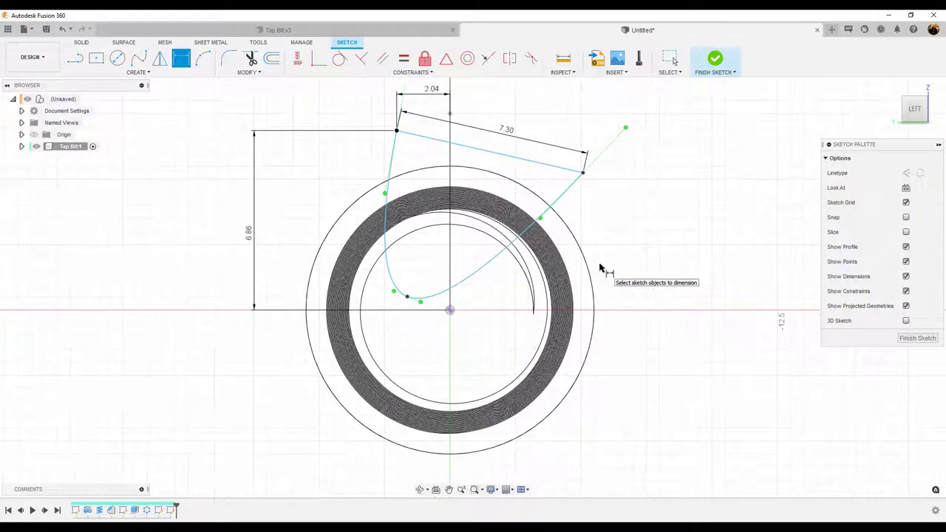
mouse_move(603, 270)
middle_down()
mouse_move(608, 258)
mouse_move(589, 271)
middle_up()
key(d)
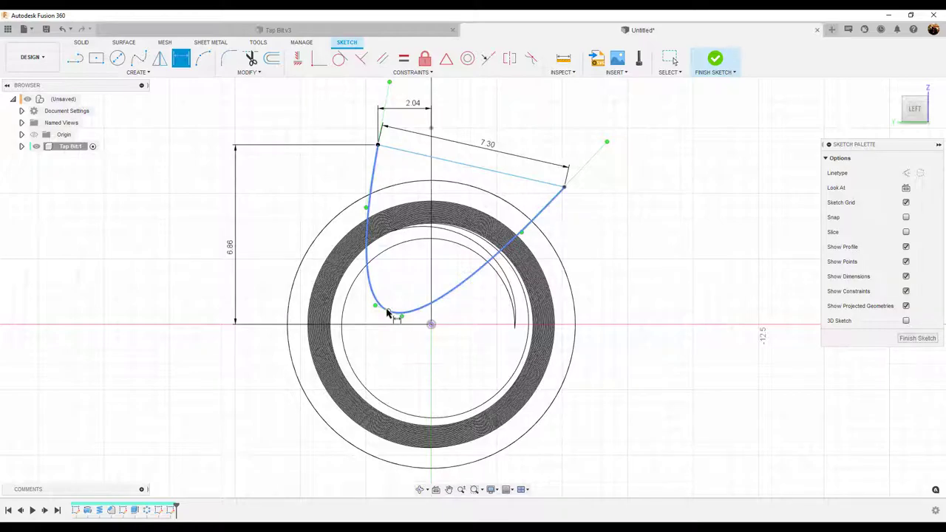
click(388, 311)
click(431, 326)
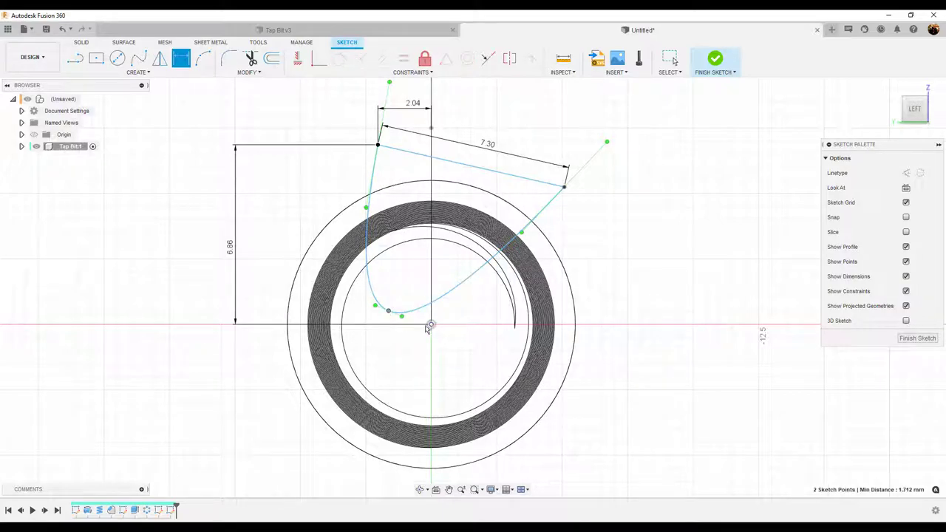
click(397, 356)
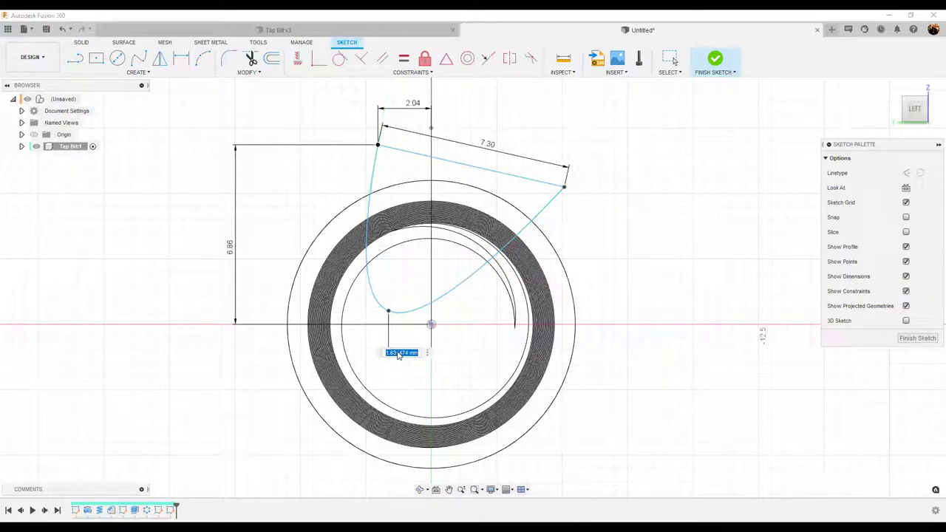
text(1.68)
key(Return)
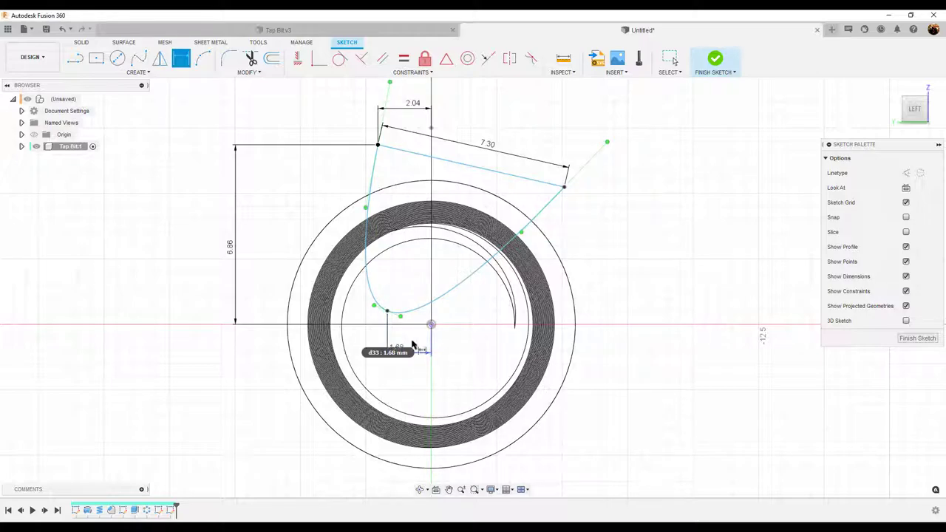
Dimension the horizontal distance from the sloping line's right endpoint to the origin as 4.99 mm and move that dimension slightly closer to the axis.
click(563, 189)
click(432, 324)
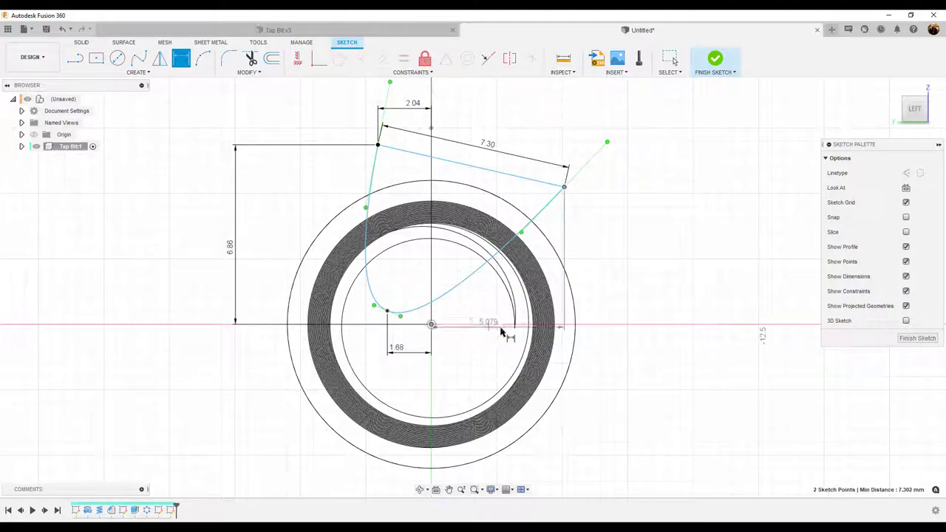
click(483, 342)
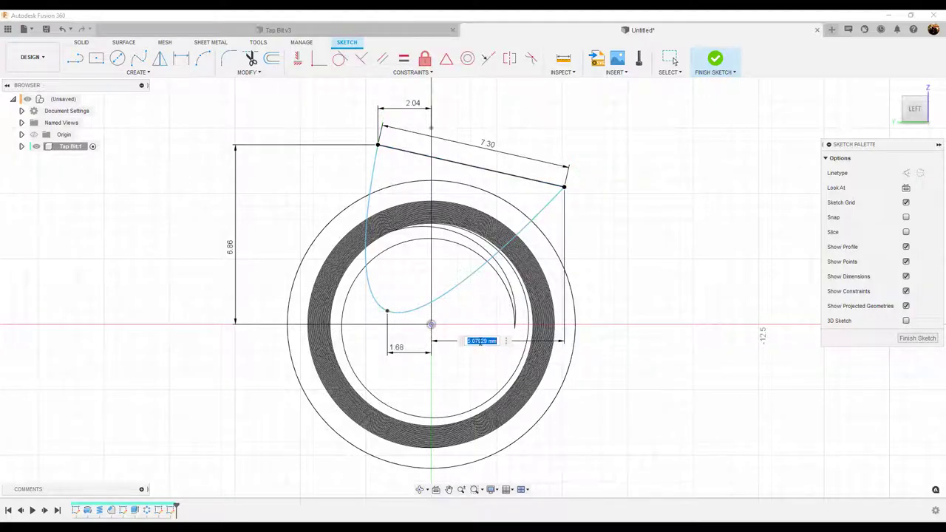
key(BackSpace)
text(4.99)
key(Return)
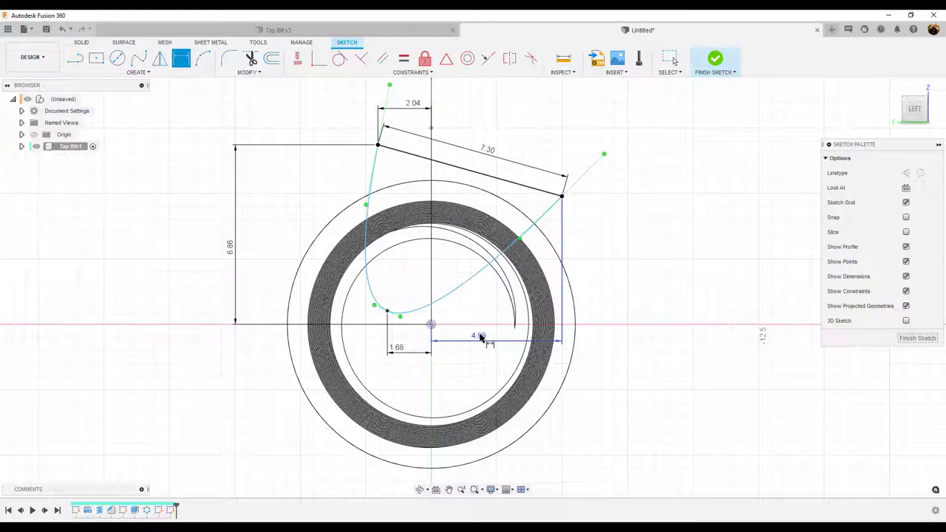
drag(481, 338, 478, 332)
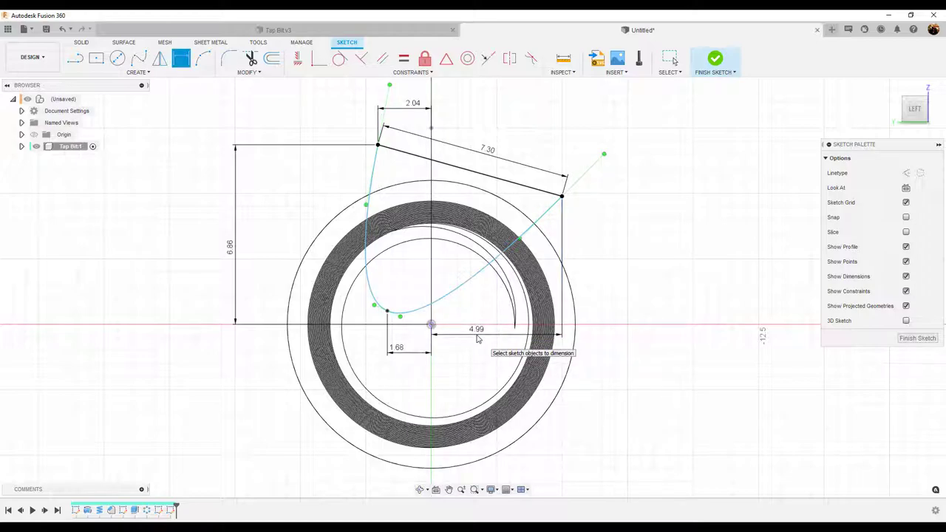
click(387, 313)
click(432, 326)
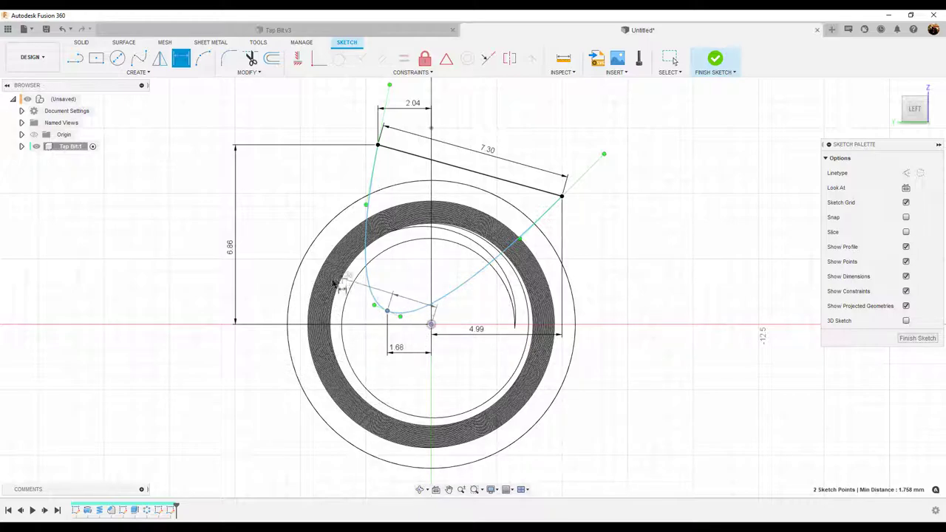
key(Escape)
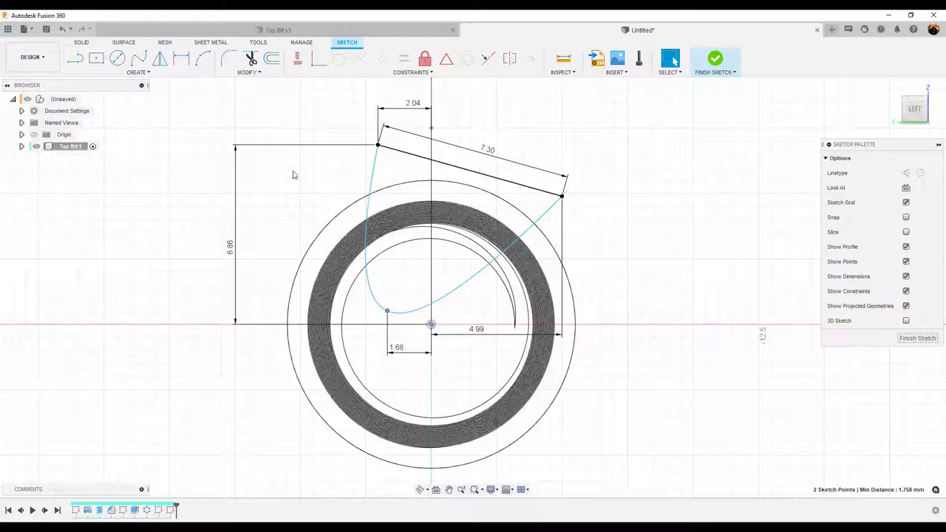
click(179, 62)
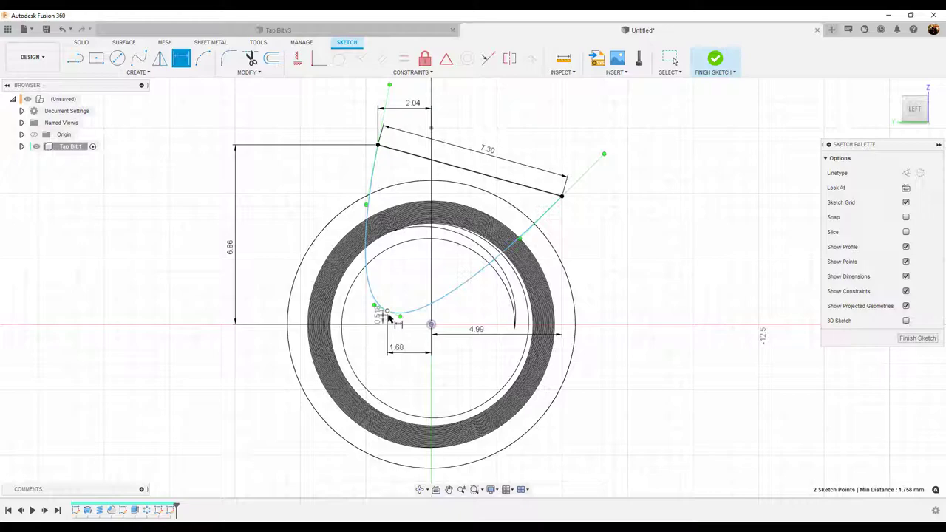
click(430, 324)
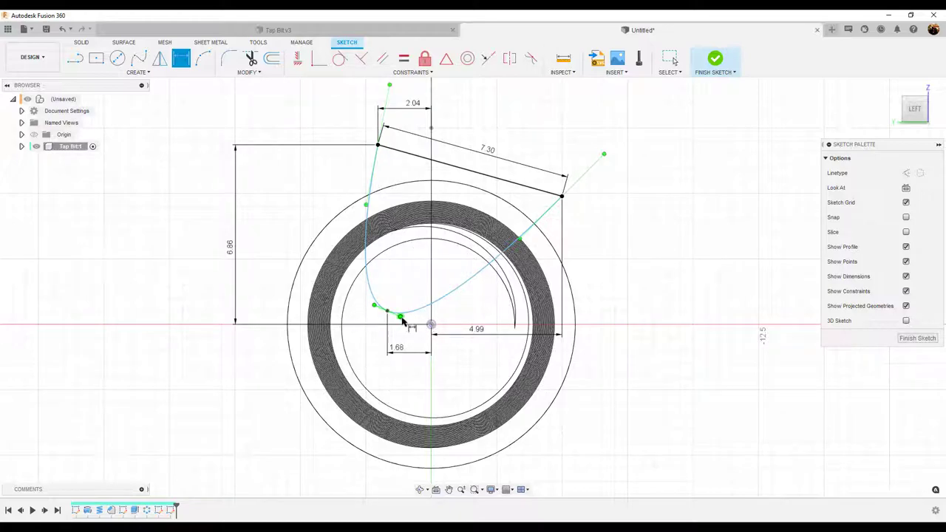
Dimension the vertical distance between the spline's middle fit point and the origin to 2.43 mm and finish the profile sketch.
click(432, 326)
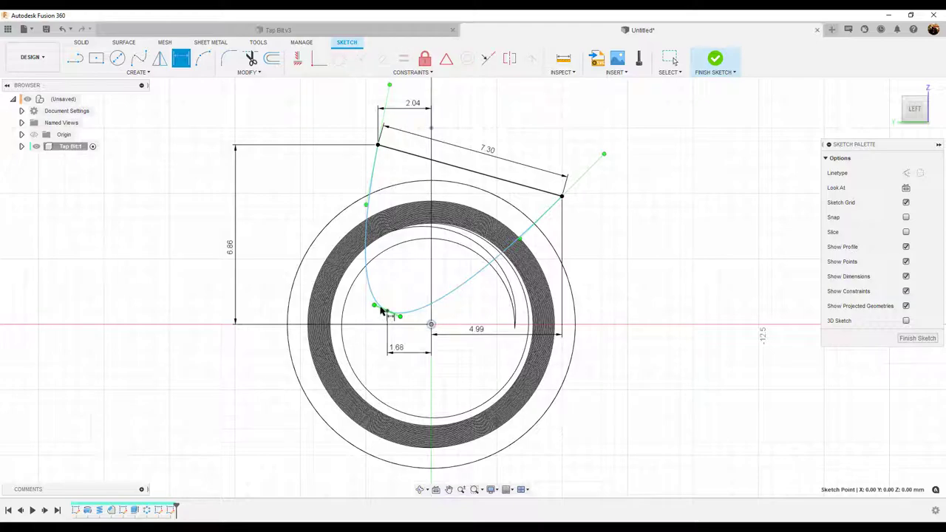
key(d)
click(387, 313)
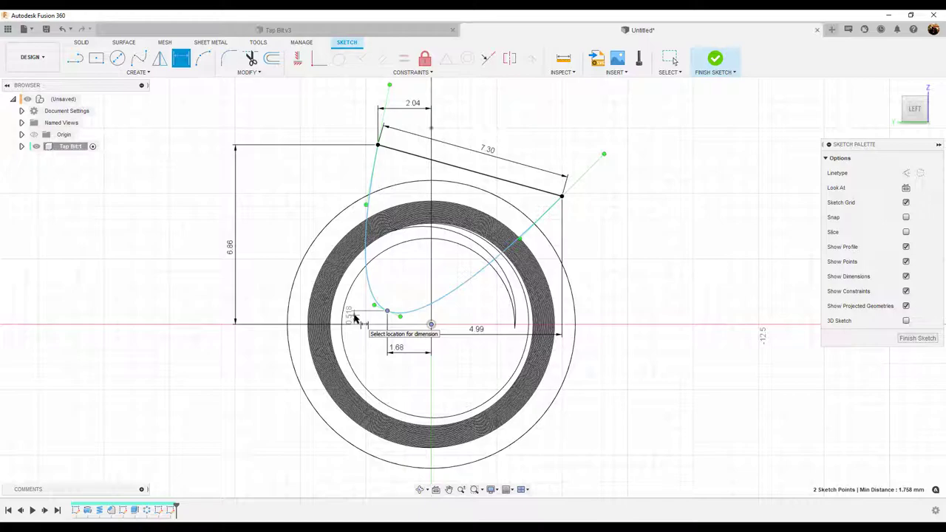
click(354, 318)
text(33)
key(Return)
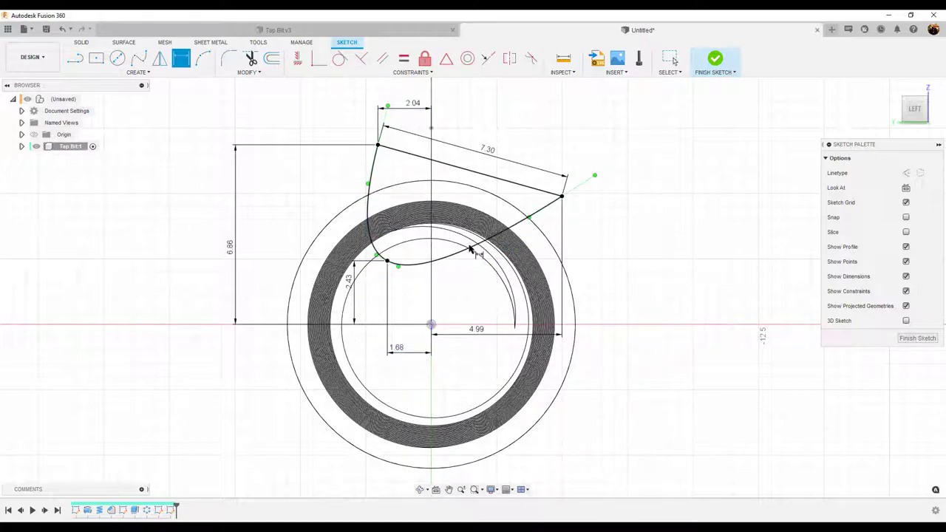
scroll(469, 249, up, 1)
key(Escape)
key(r)
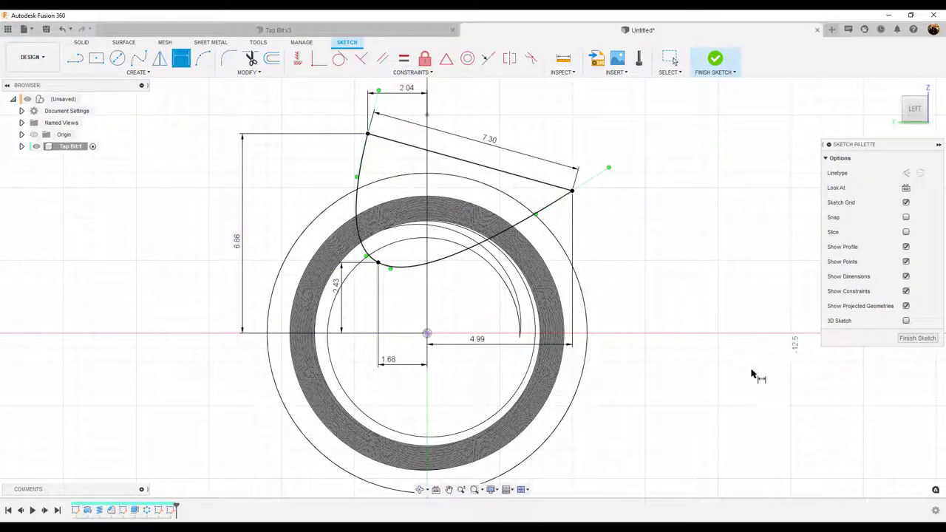
click(919, 339)
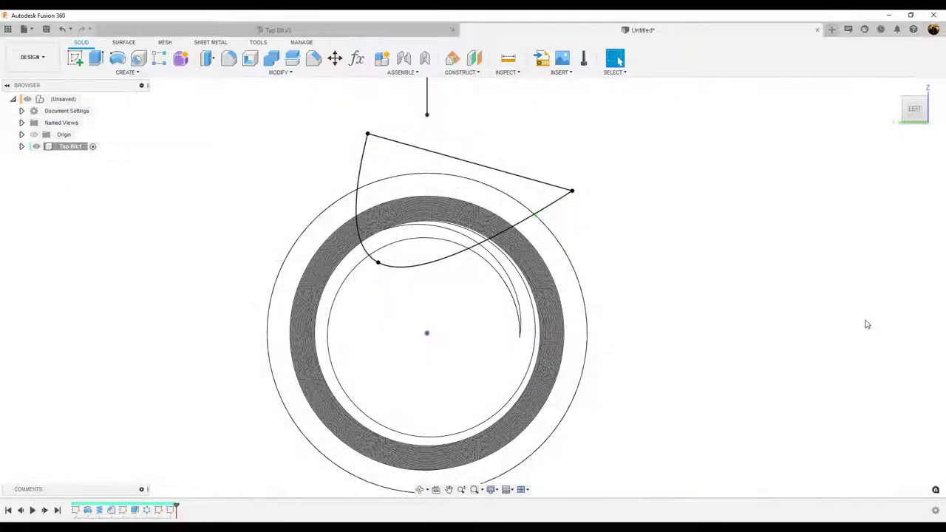
Sweep the closed flute profile along the sketched path as a cut with distance 1.00 and perpendicular orientation.
scroll(726, 245, down, 1)
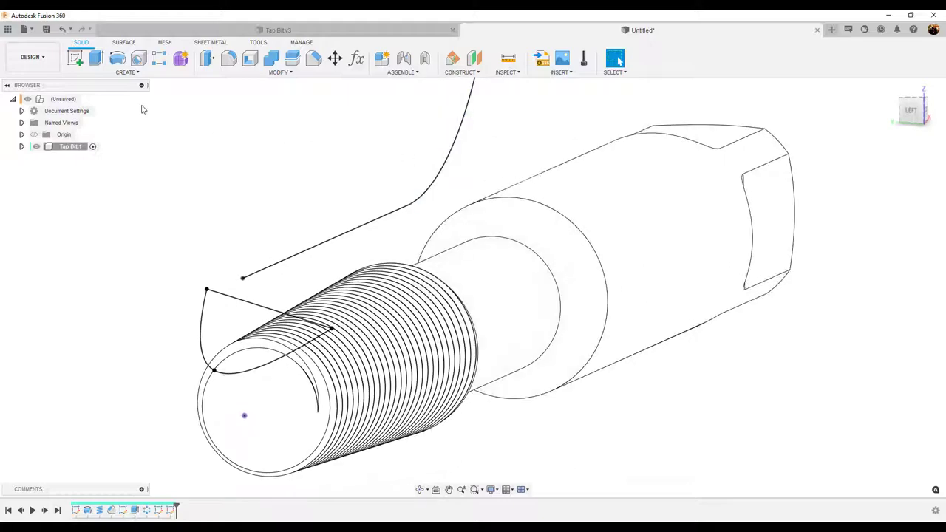
click(137, 73)
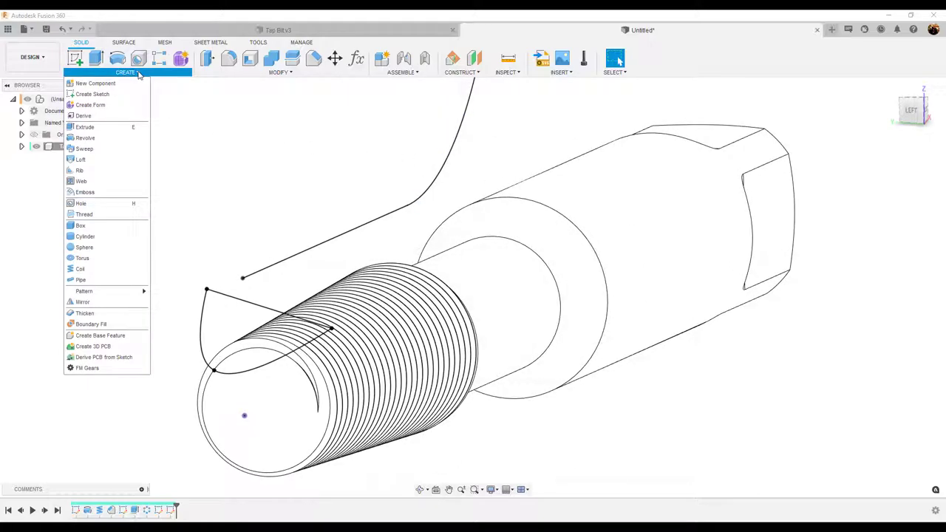
click(93, 148)
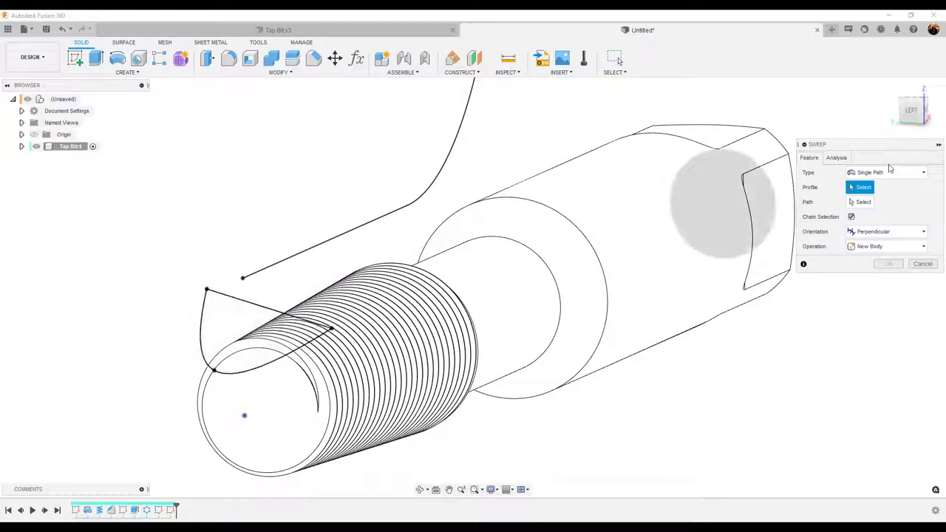
click(215, 319)
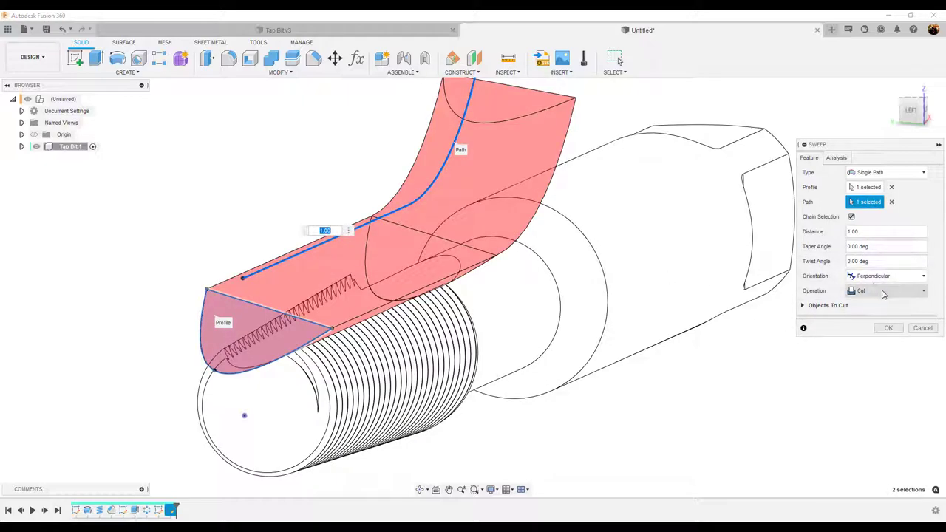
scroll(632, 225, down, 3)
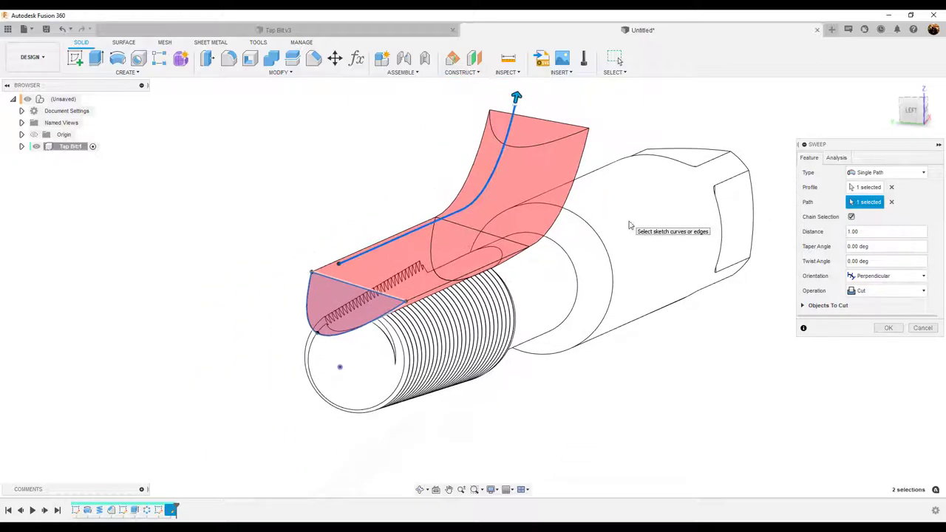
click(888, 328)
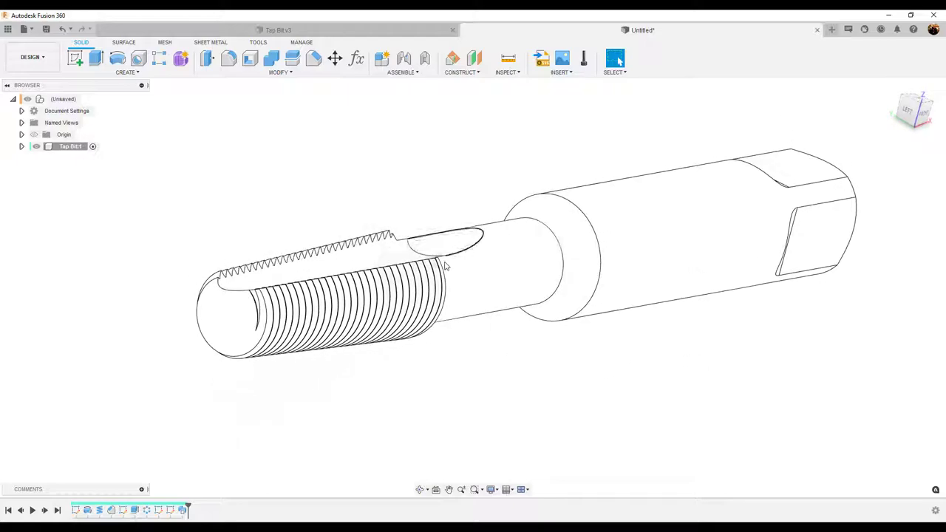
Circular-pattern the flute sweep feature around the tap shank's axis with full angular spacing and a quantity of 3.
click(127, 72)
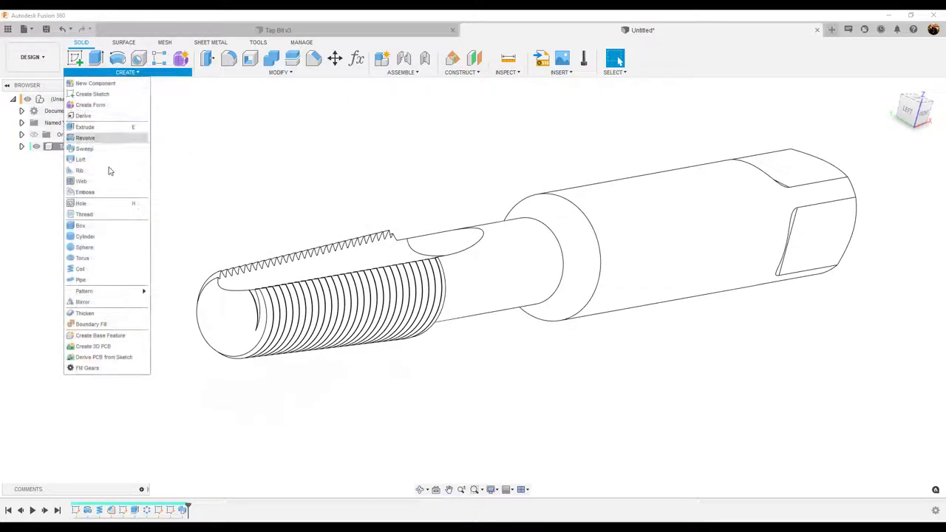
mouse_move(103, 292)
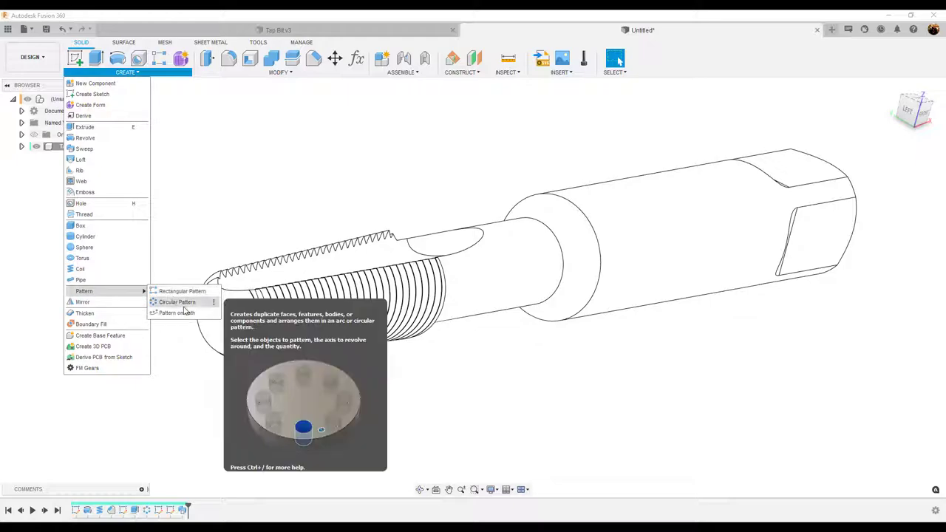
click(185, 303)
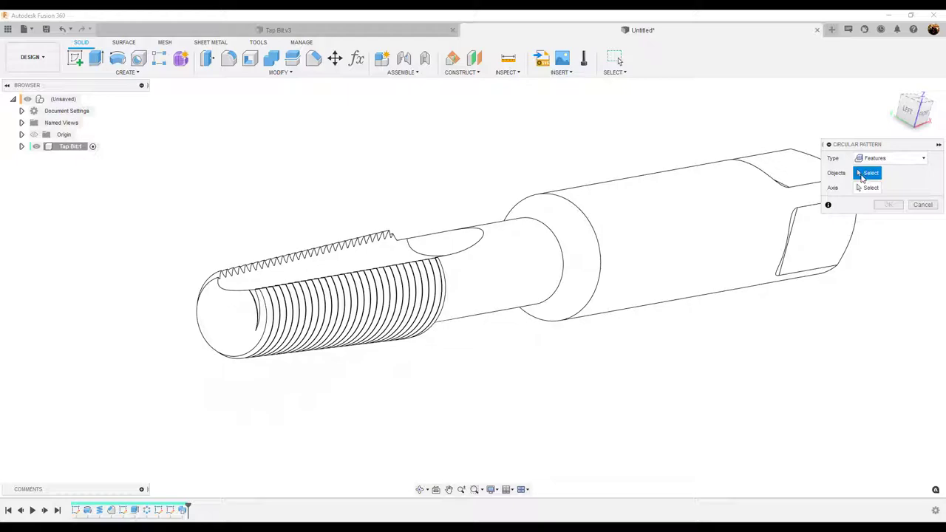
click(182, 508)
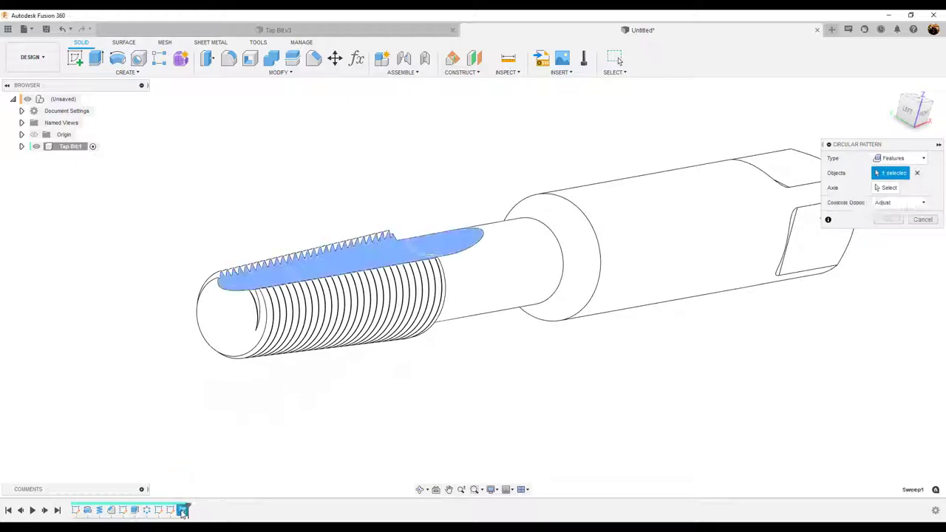
click(887, 187)
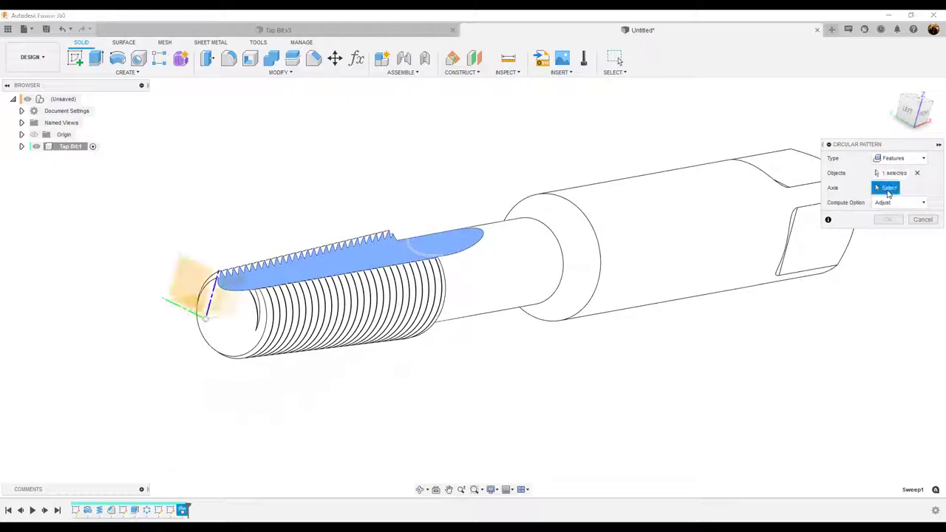
click(680, 224)
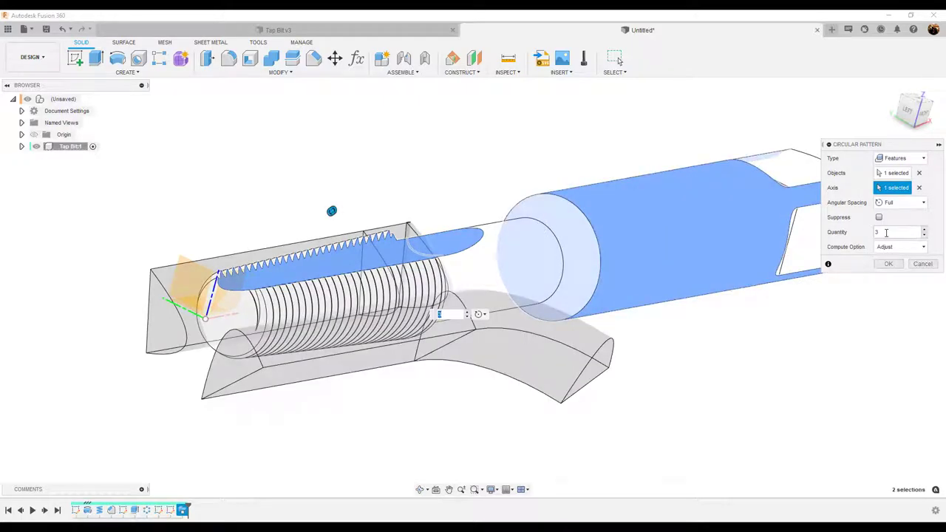
click(893, 265)
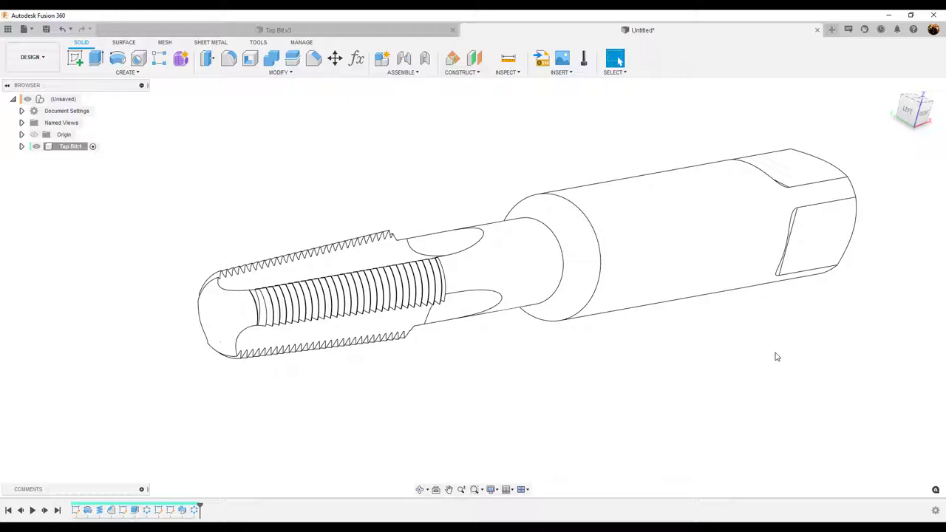
Switch the visual style to Shaded with Visible Edges Only and inspect the fluted tap from the front.
click(492, 491)
mouse_move(515, 401)
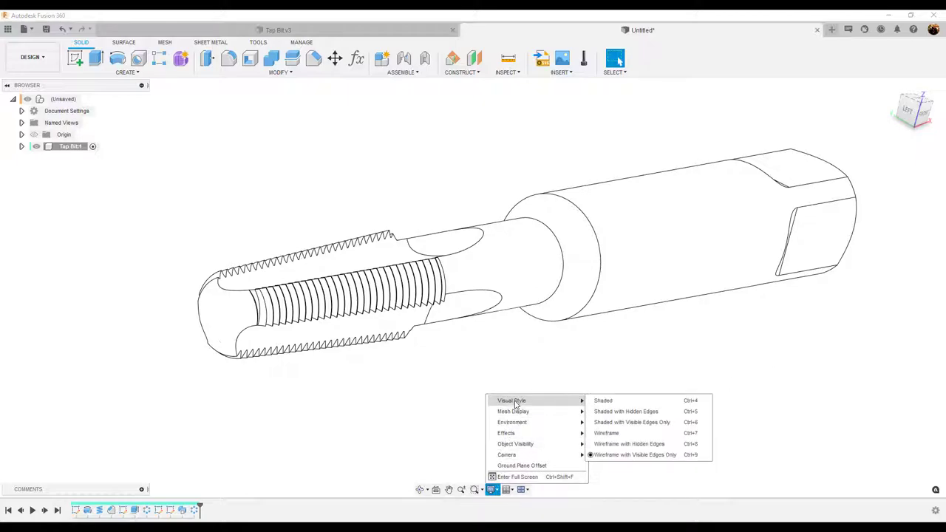
click(622, 423)
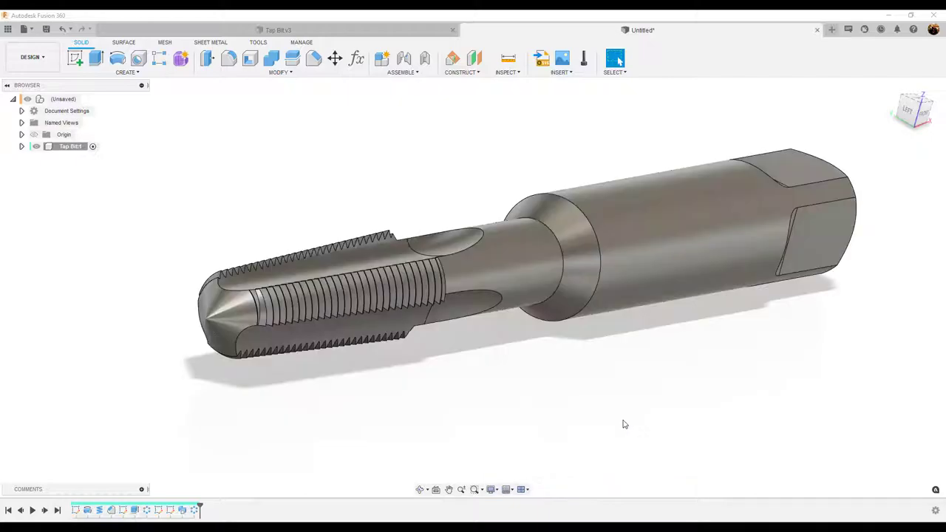
shift+middle_drag(683, 369, 620, 429)
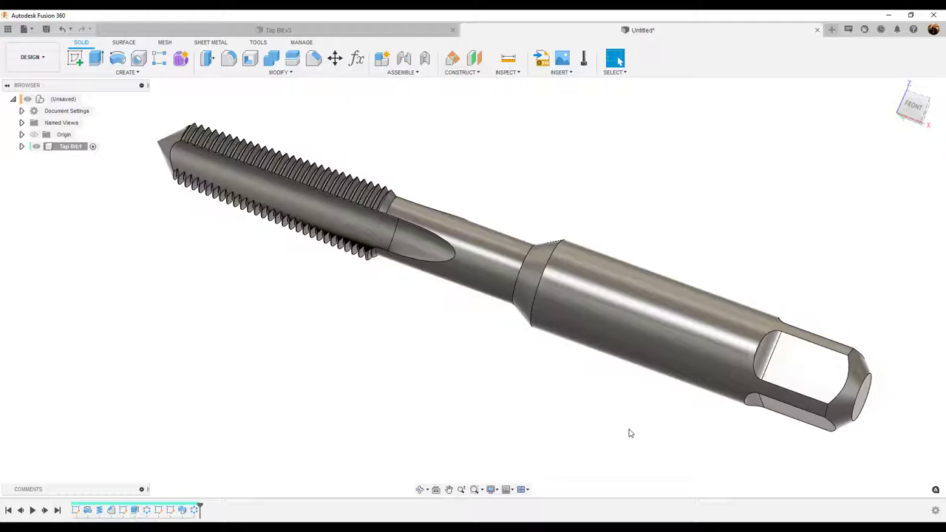
Search the appearance library for gold and apply Gold - Polished to the whole tap body.
key(a)
click(829, 297)
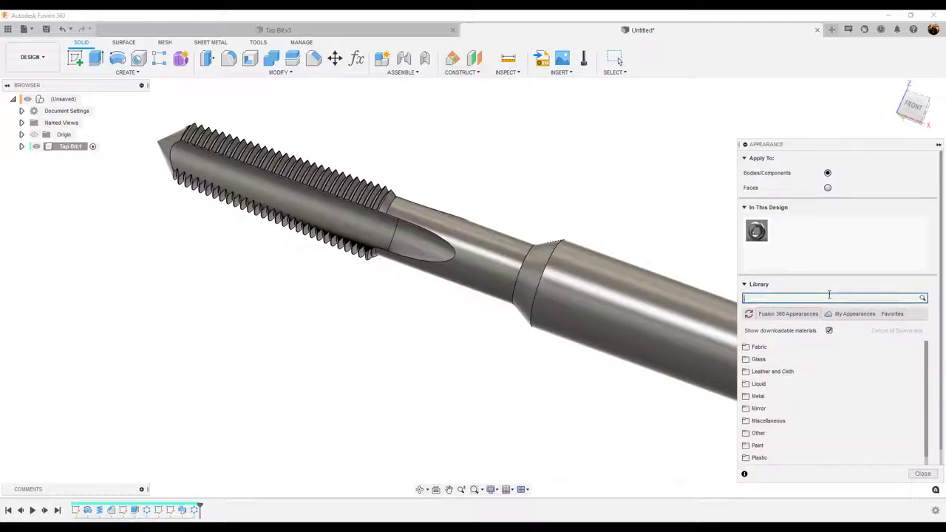
text(gold)
key(Return)
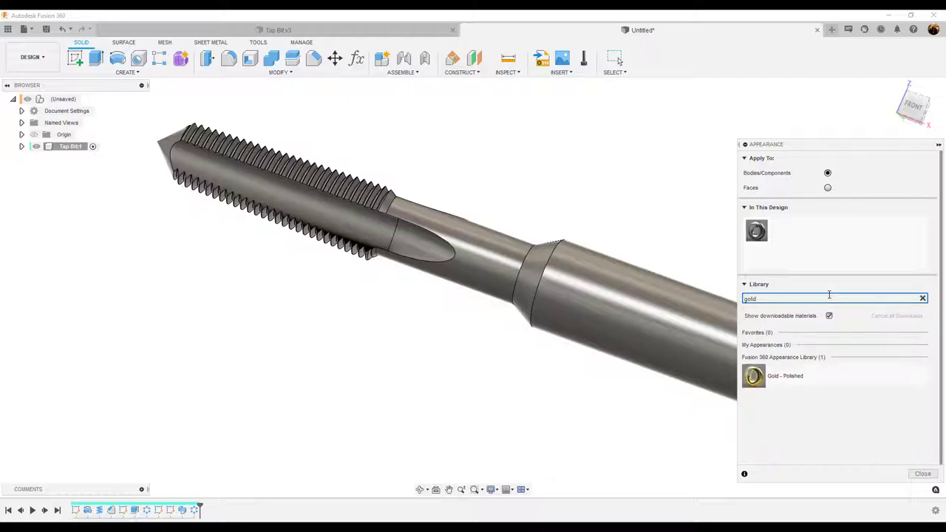
drag(754, 375, 566, 323)
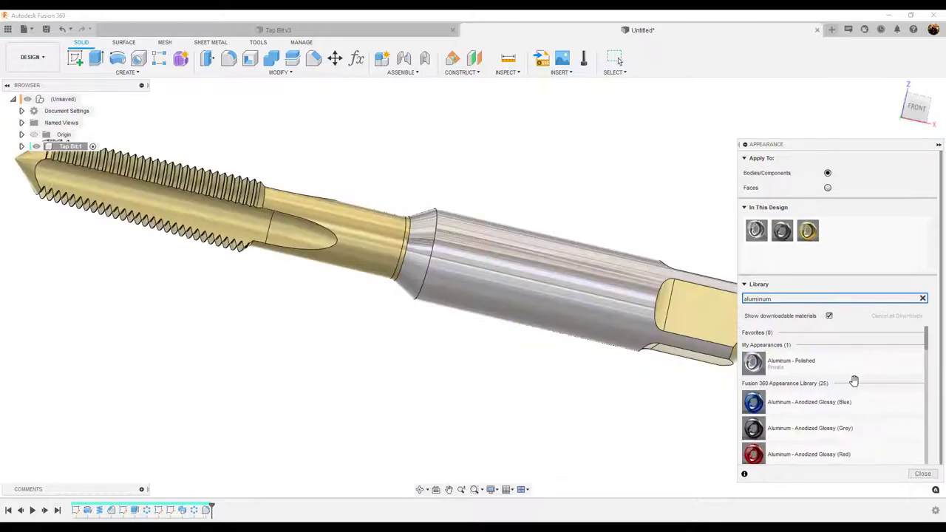
Set appearances to apply to faces, add Aluminum - Polished from the library to the design, and recolour it near-black, about RGB 14, 14, 14.
mouse_move(839, 361)
mouse_down()
mouse_move(663, 360)
mouse_move(667, 372)
mouse_move(865, 390)
mouse_move(849, 362)
mouse_move(706, 326)
mouse_up()
click(827, 187)
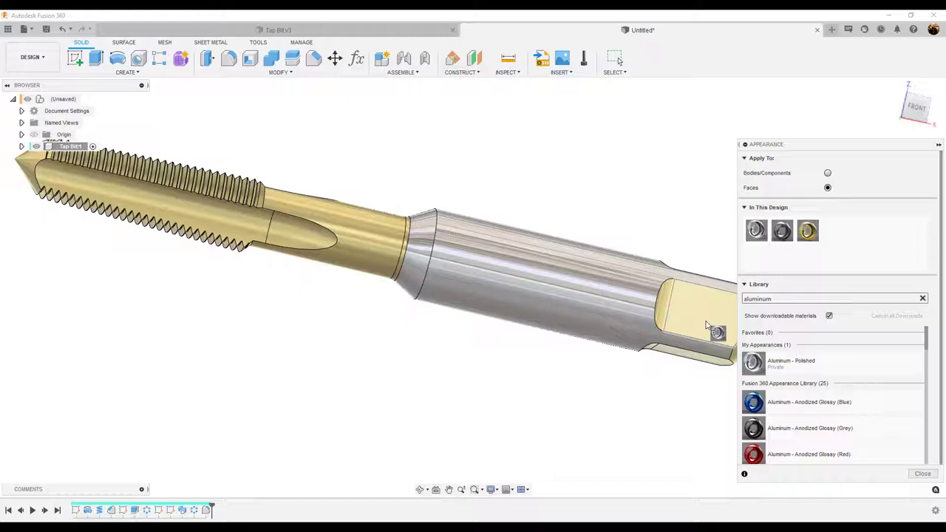
drag(705, 325, 833, 232)
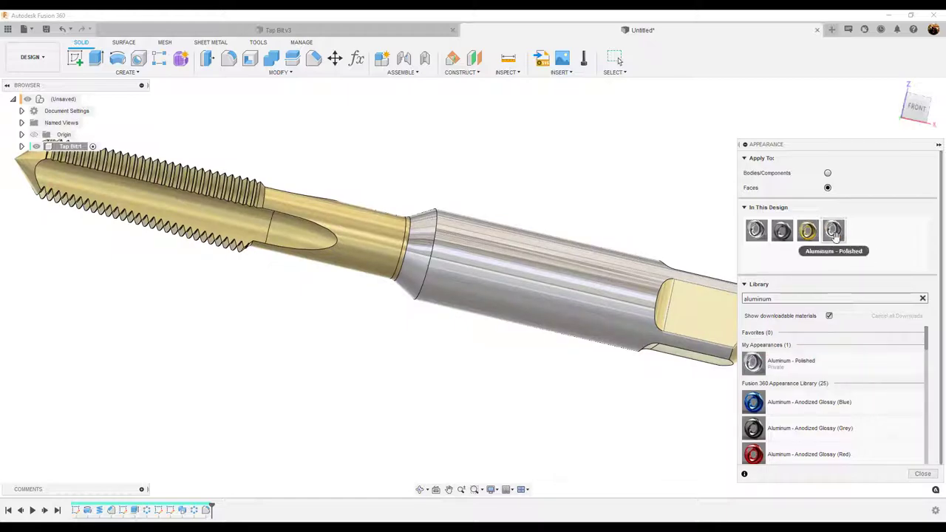
double_click(834, 232)
drag(724, 205, 735, 249)
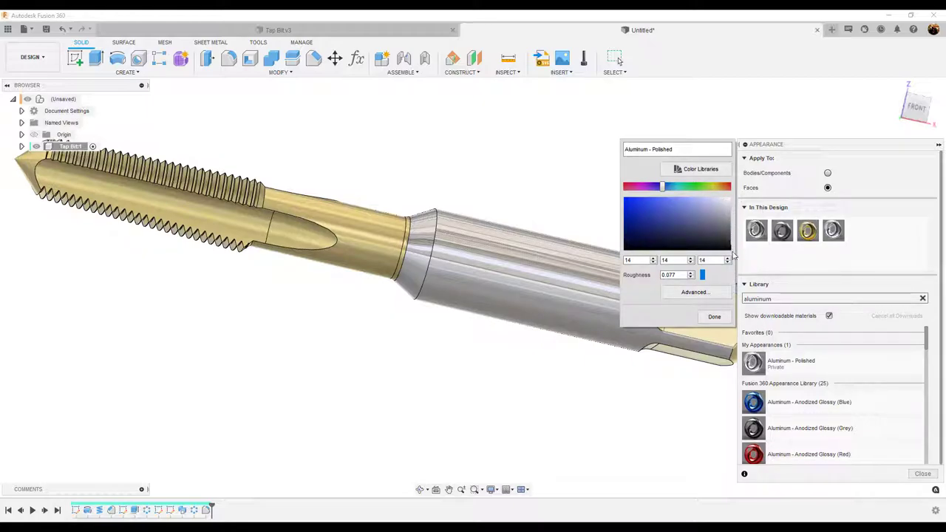
click(713, 316)
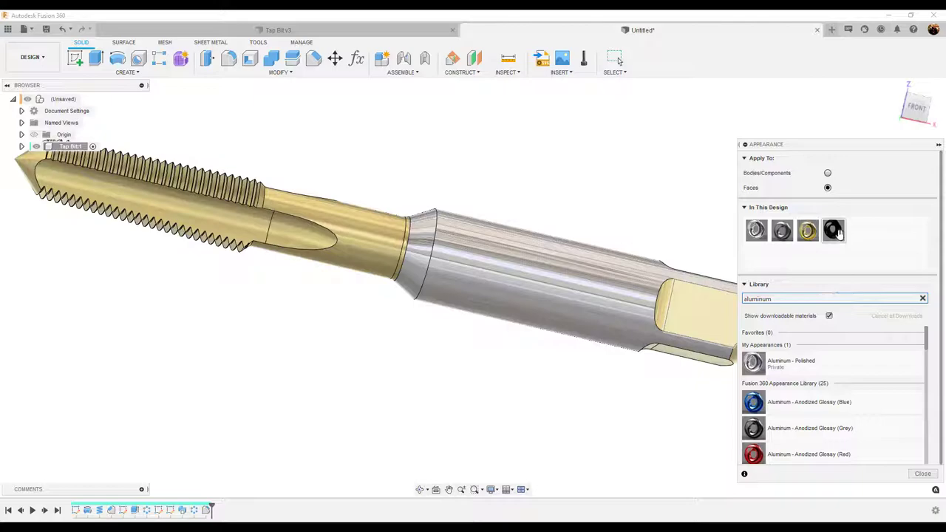
Apply the black Aluminum - Polished appearance to the flats of the square drive end and their curved run-out faces.
drag(833, 230, 724, 313)
drag(833, 231, 677, 302)
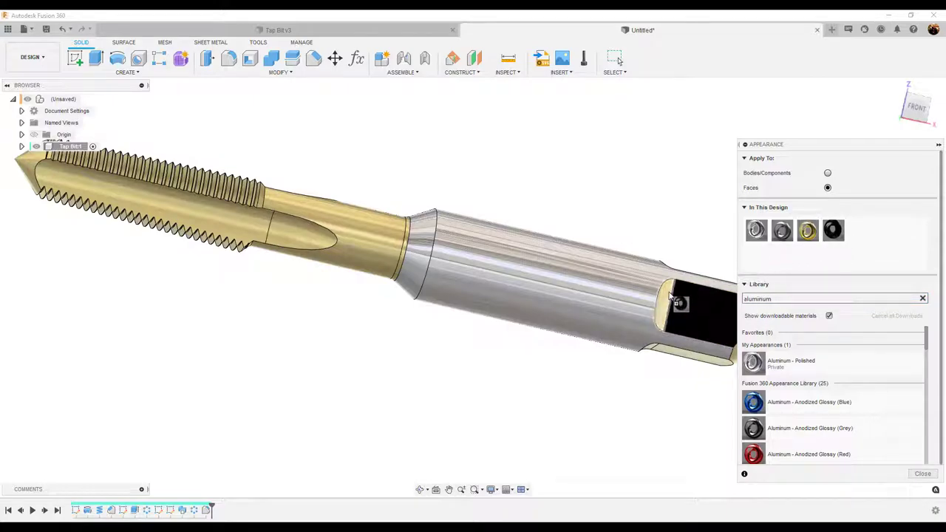
shift+middle_drag(677, 302, 831, 235)
drag(832, 231, 652, 299)
drag(756, 230, 604, 298)
shift+middle_drag(605, 297, 835, 251)
drag(832, 235, 632, 266)
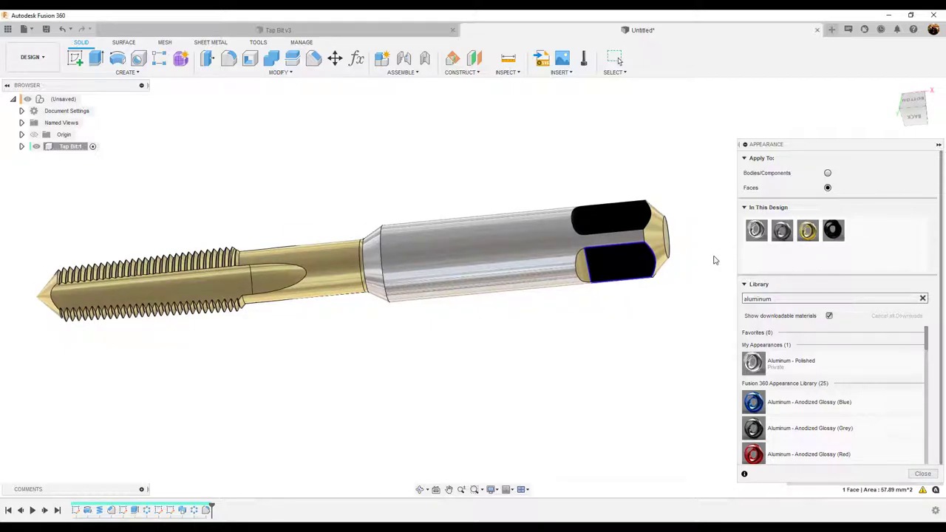
drag(631, 260, 632, 260)
drag(833, 230, 607, 268)
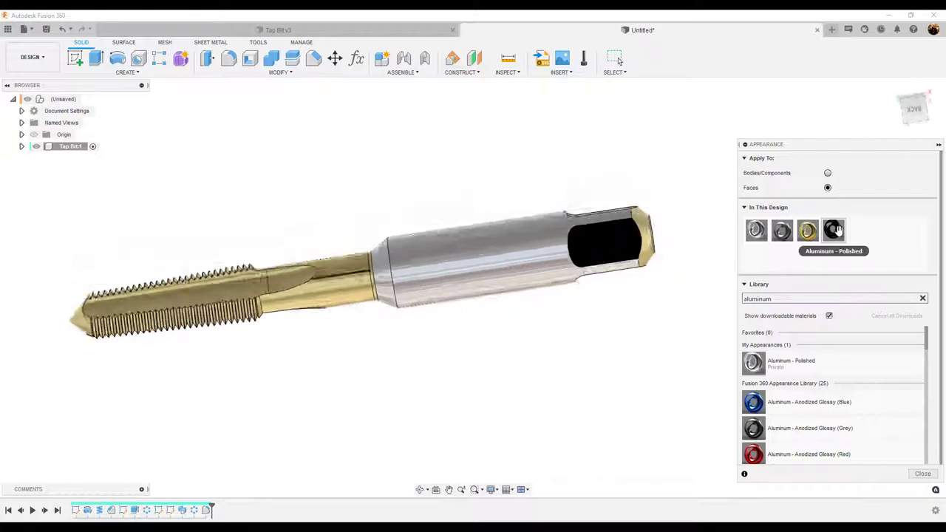
drag(841, 230, 610, 283)
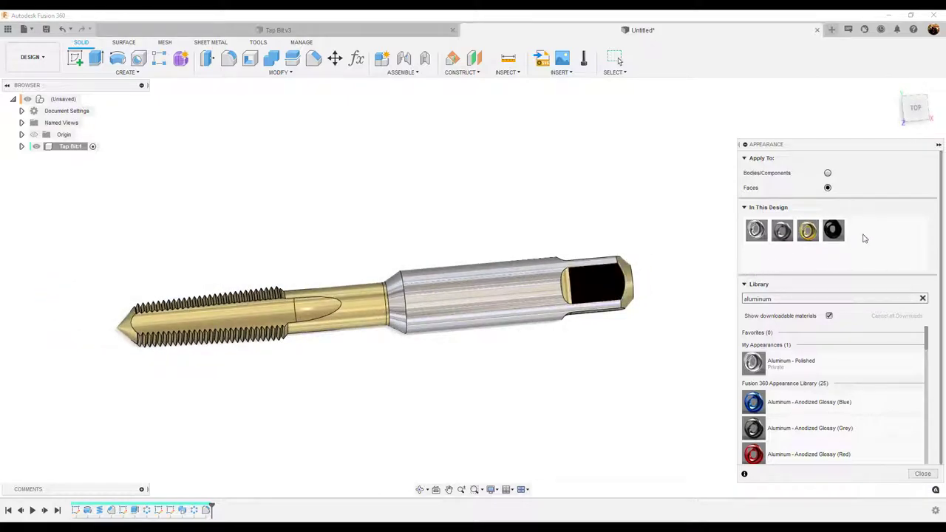
Apply the black Aluminum - Polished appearance to the last flat's run-out and the drive end's chamfered tip, and finish the appearance edits.
drag(833, 230, 569, 289)
drag(833, 230, 499, 189)
drag(829, 227, 492, 203)
shift+middle_drag(549, 212, 772, 245)
key(Escape)
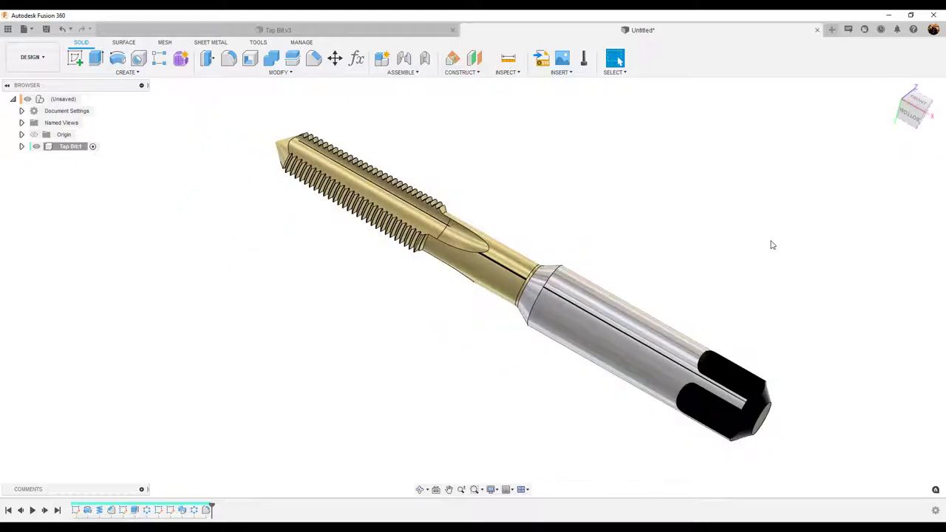